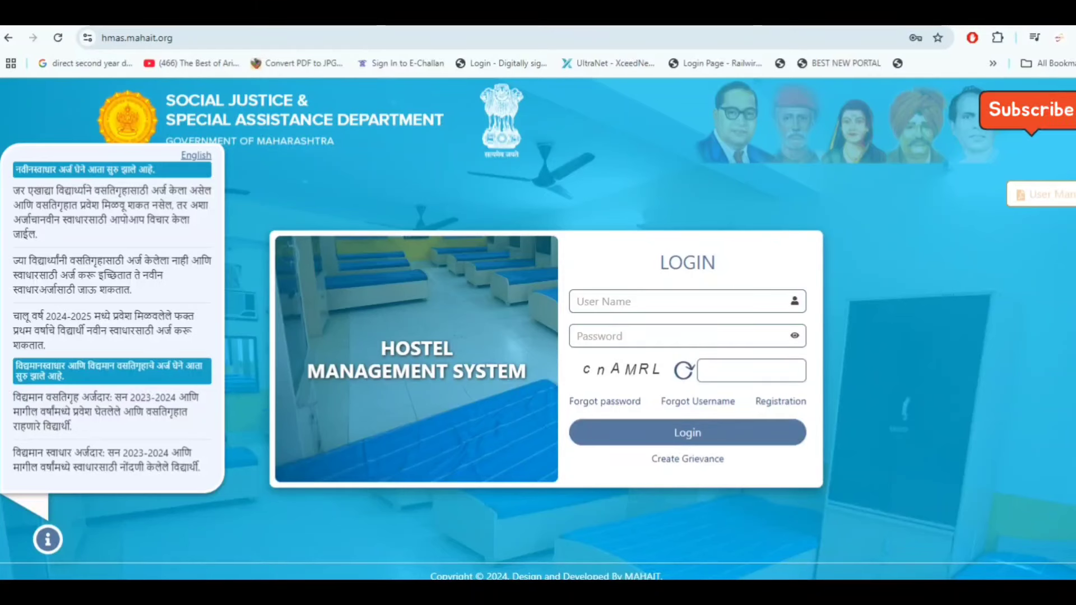
Open the new-user Registration form from the HMAS login page
left_click(792, 401)
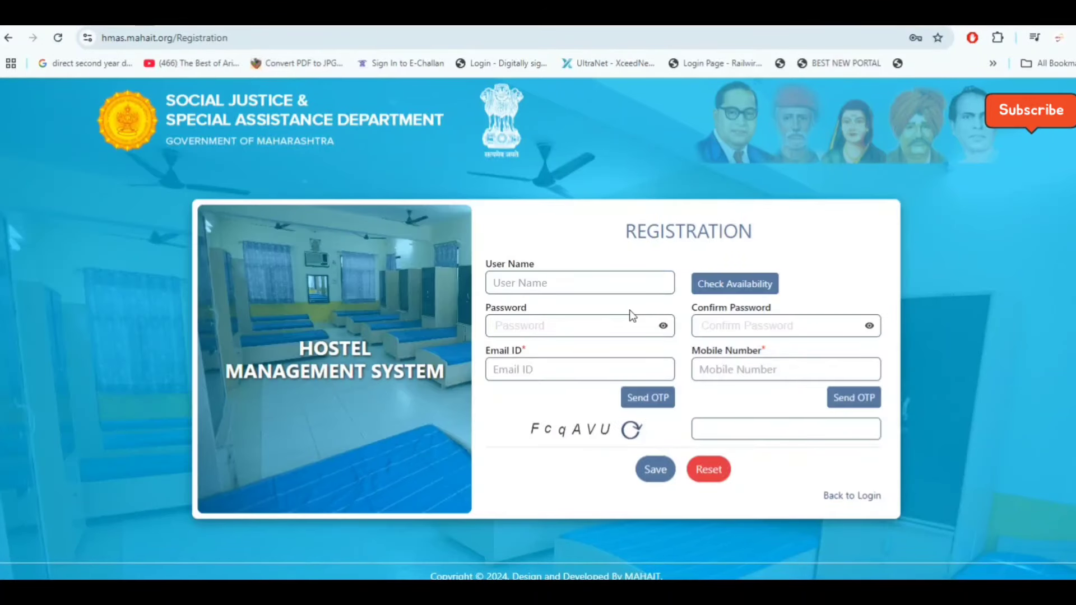
Paste the chosen user name and check whether it is available
left_click(579, 285)
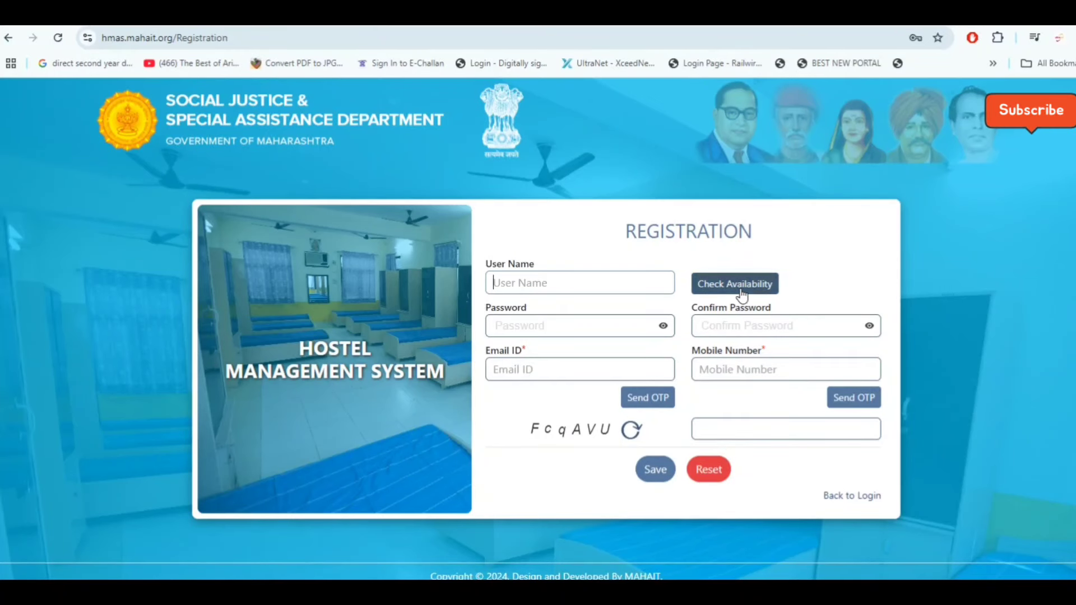
type("9875666")
left_click(715, 288)
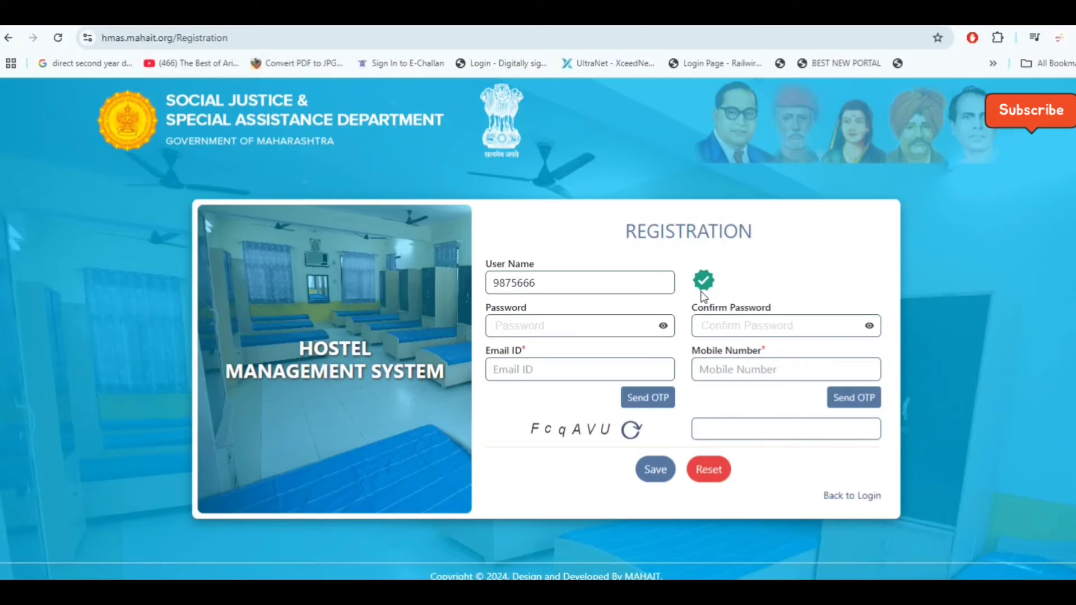
Try the Password and Email ID fields, then select the entered user name
left_click(549, 327)
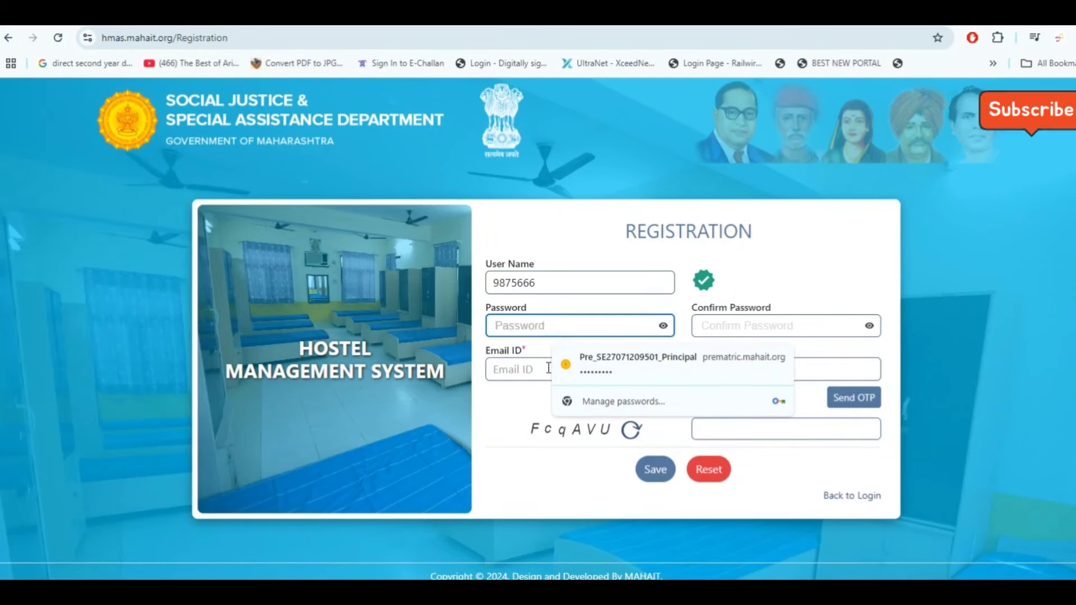
left_click(510, 371)
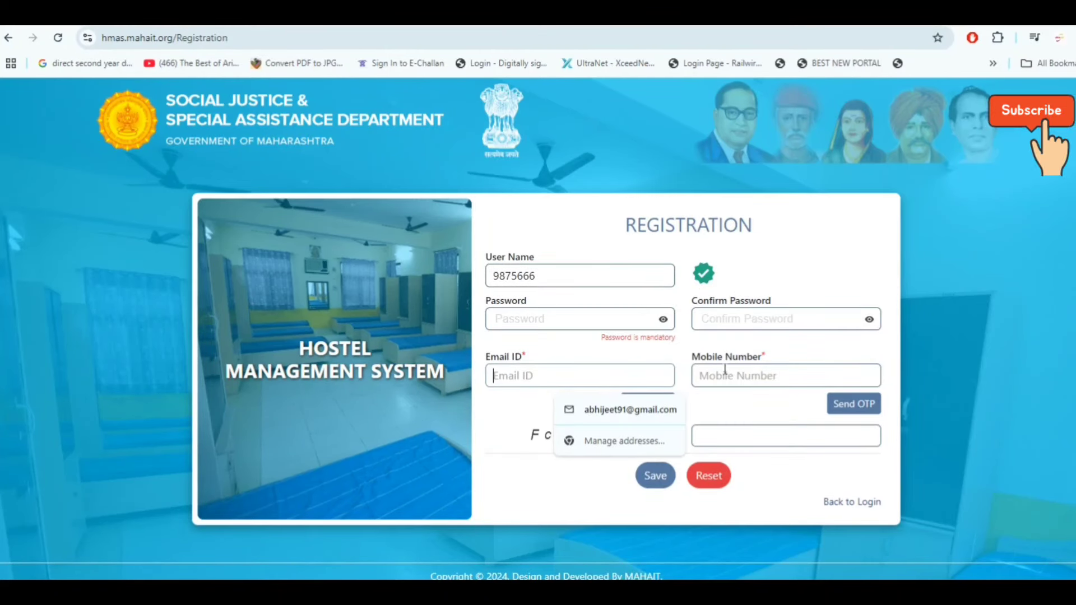
left_click(757, 409)
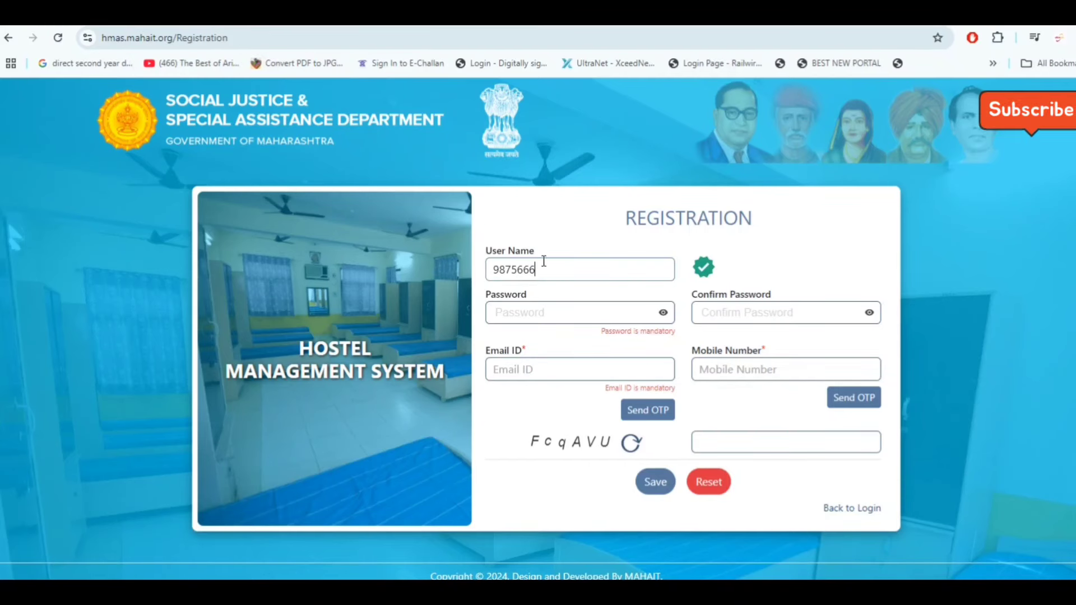
left_click_drag(542, 268, 476, 276)
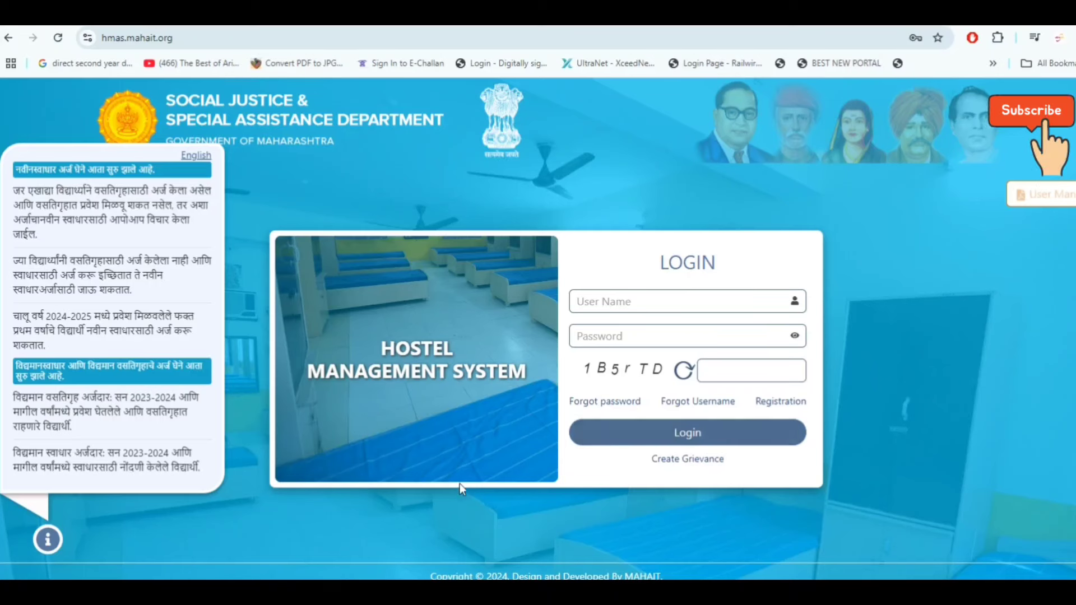
Sign in using the browser's saved user name and password
left_click(653, 303)
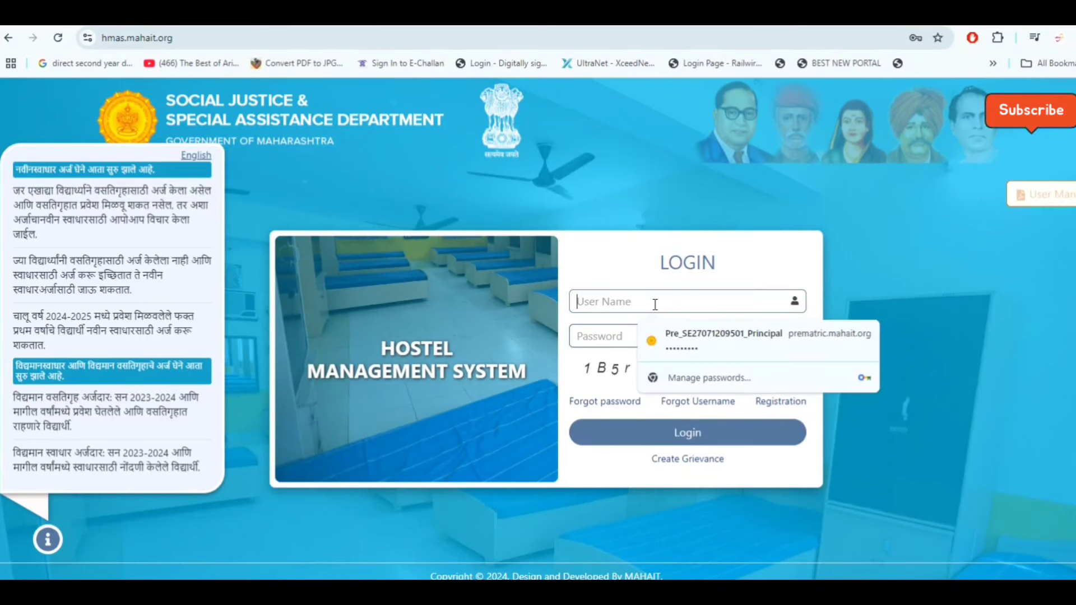
left_click(595, 337)
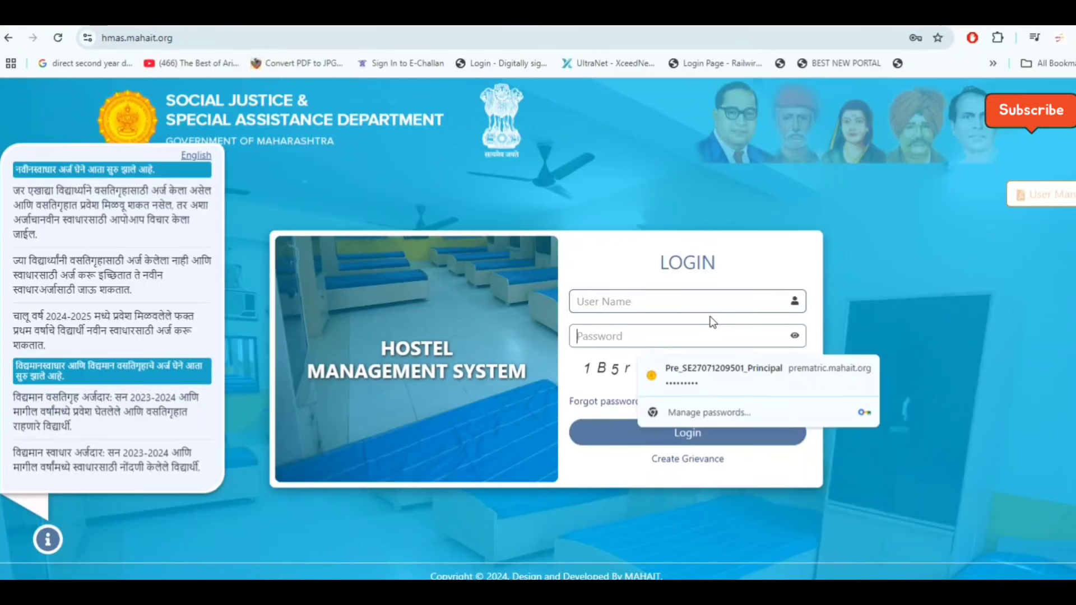
left_click(700, 373)
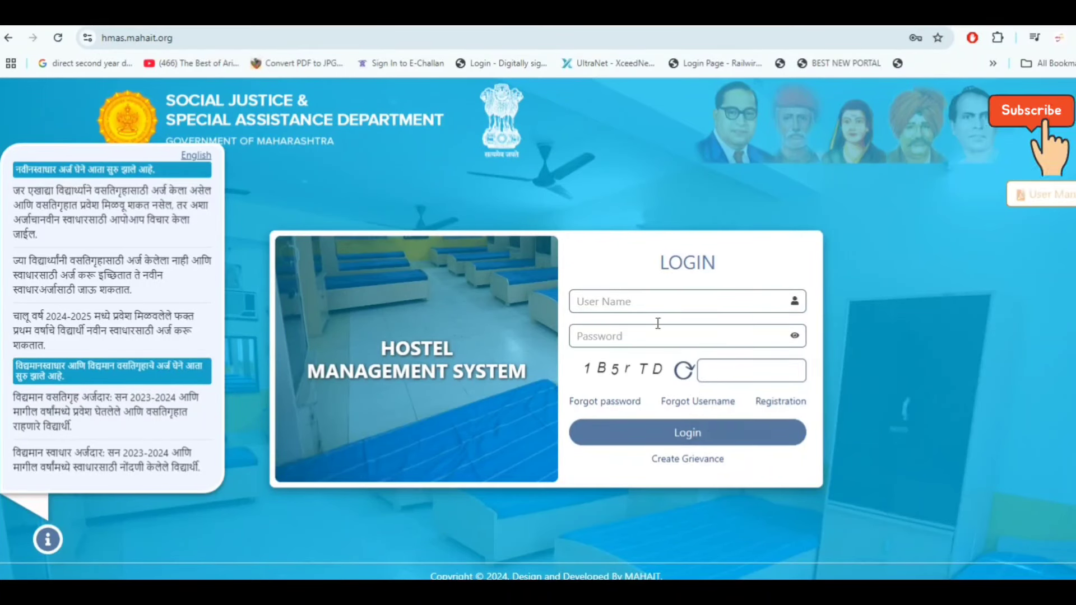
left_click(656, 304)
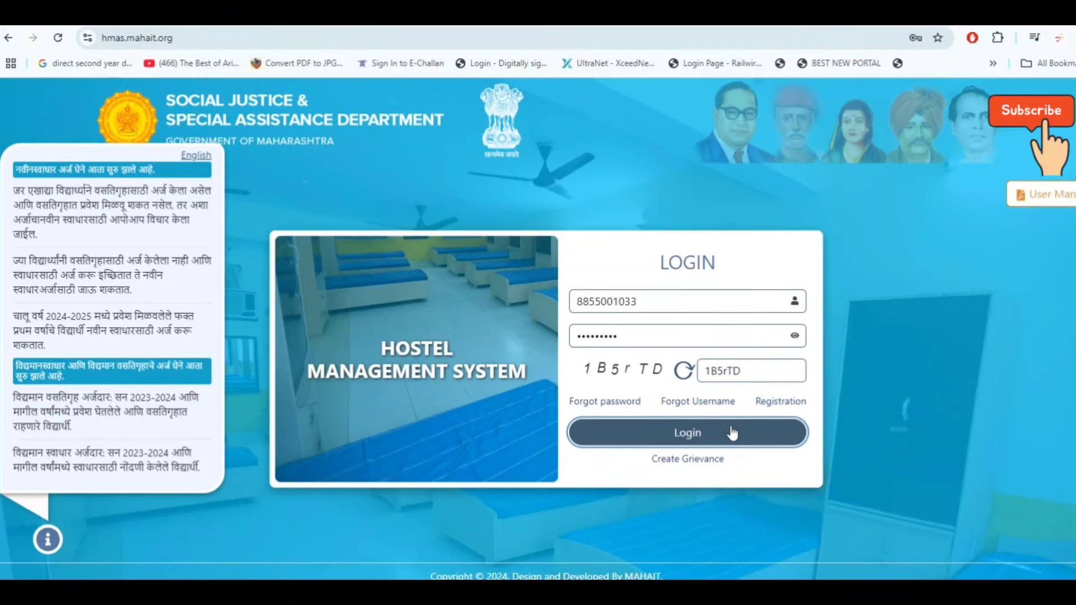
left_click(732, 433)
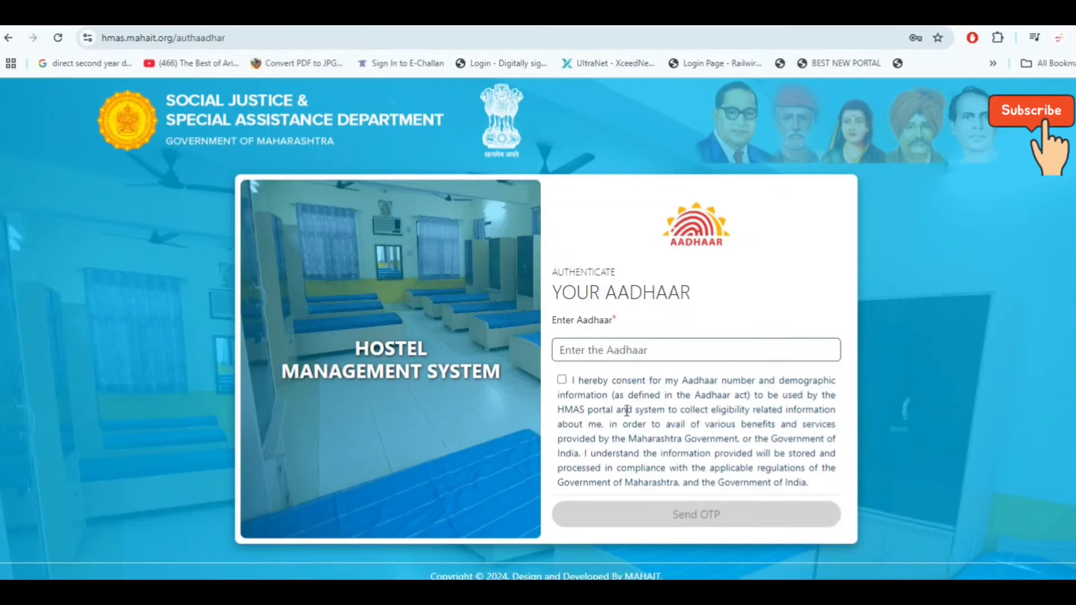
Begin entering the Aadhaar number for authentication
left_click(593, 355)
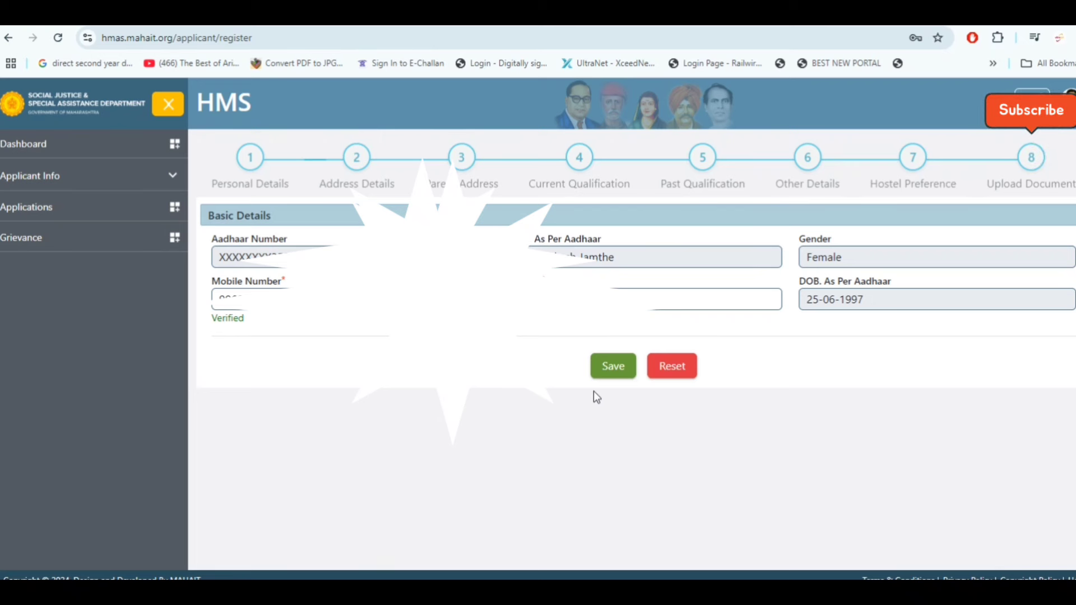
Save the Aadhaar-prefilled Basic Details form
left_click(611, 367)
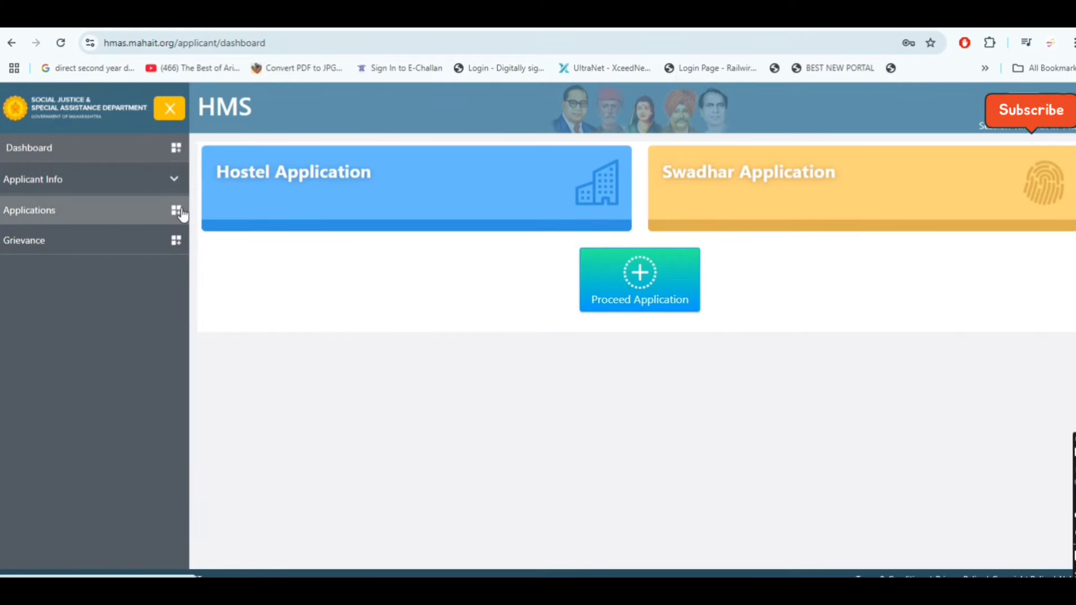
Start a New Swadhar application with course type Professional Course
left_click(625, 302)
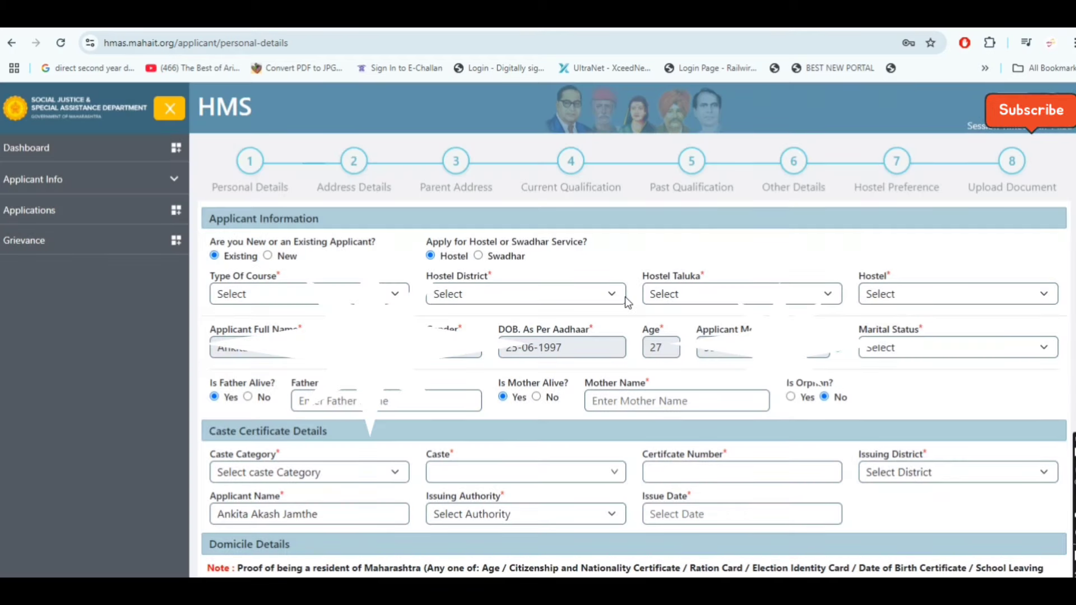
left_click(268, 256)
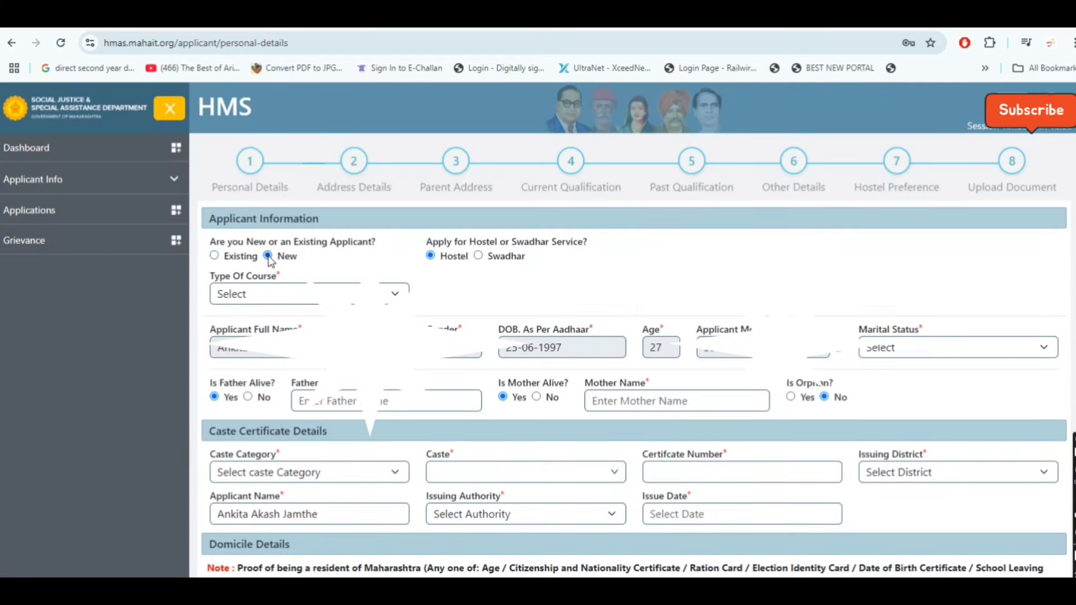
left_click(479, 256)
left_click(291, 293)
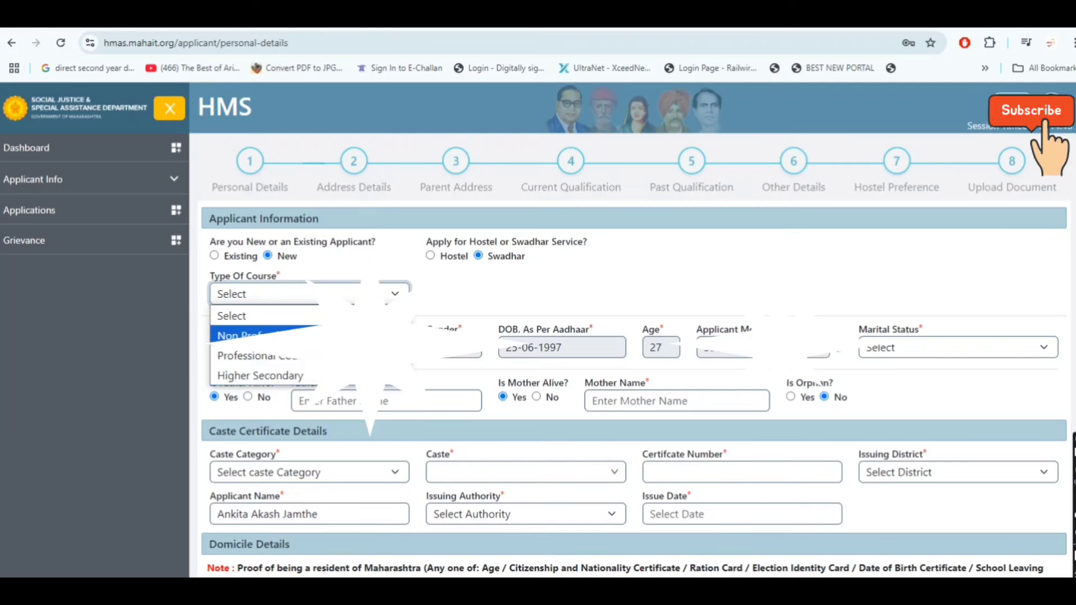
left_click(258, 355)
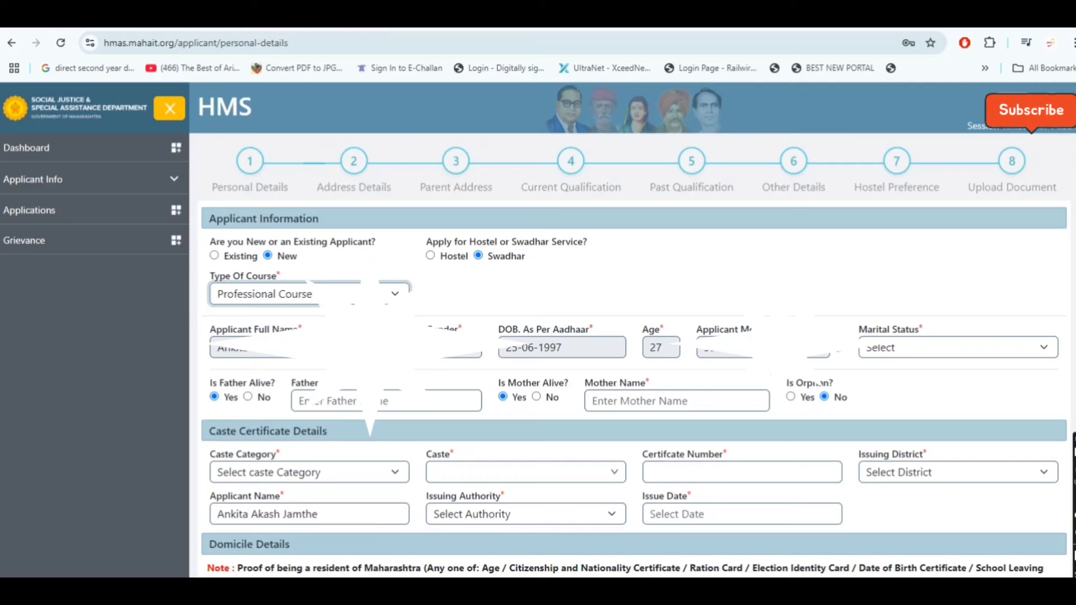
Enter the father's name and fill the mother's name from the suggestion
left_click(341, 401)
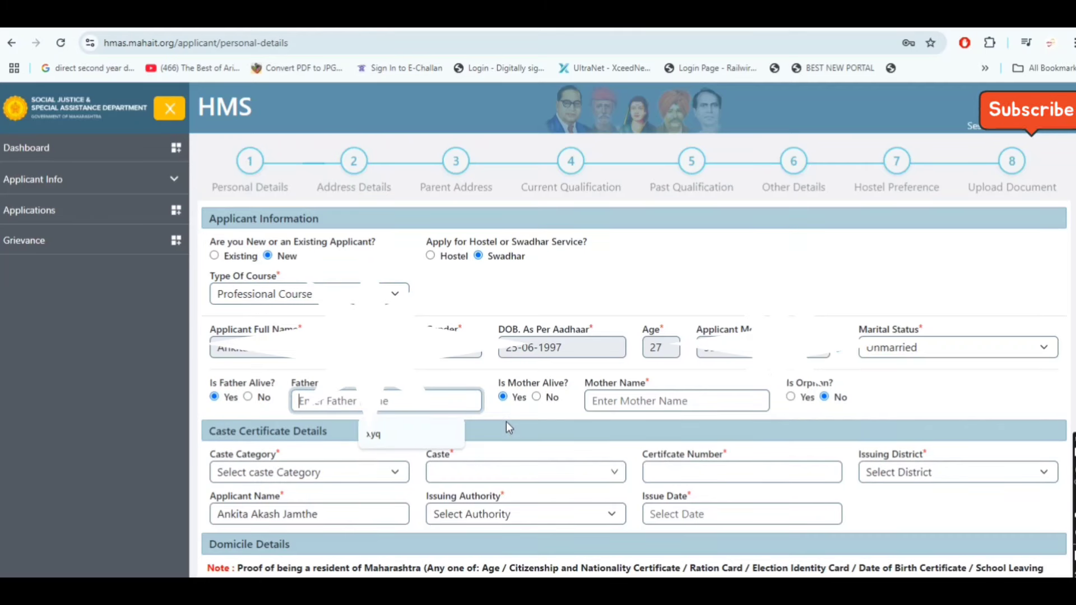
type("xy")
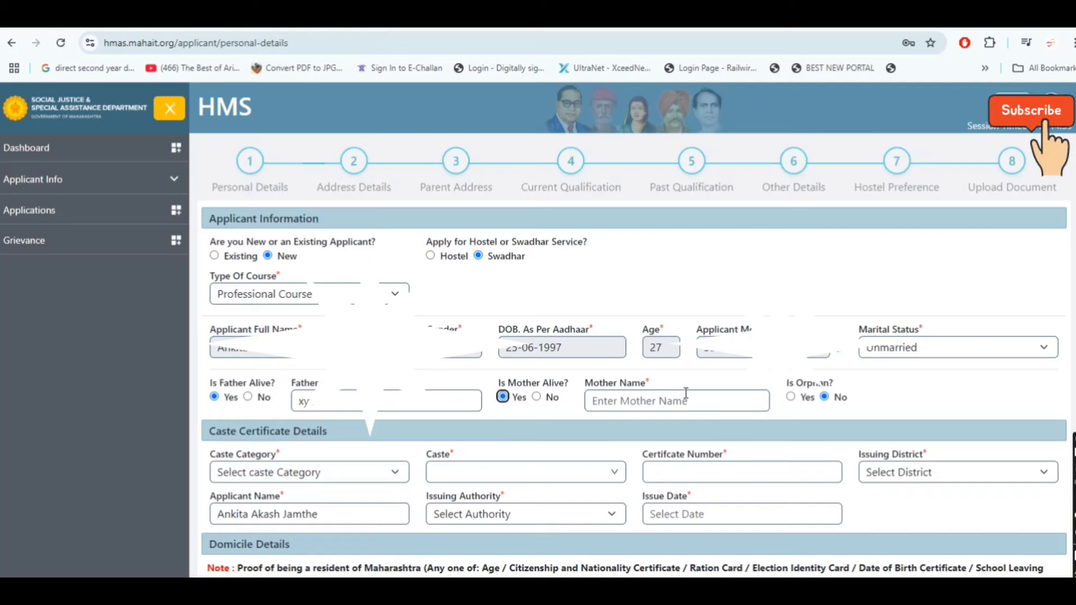
left_click(619, 408)
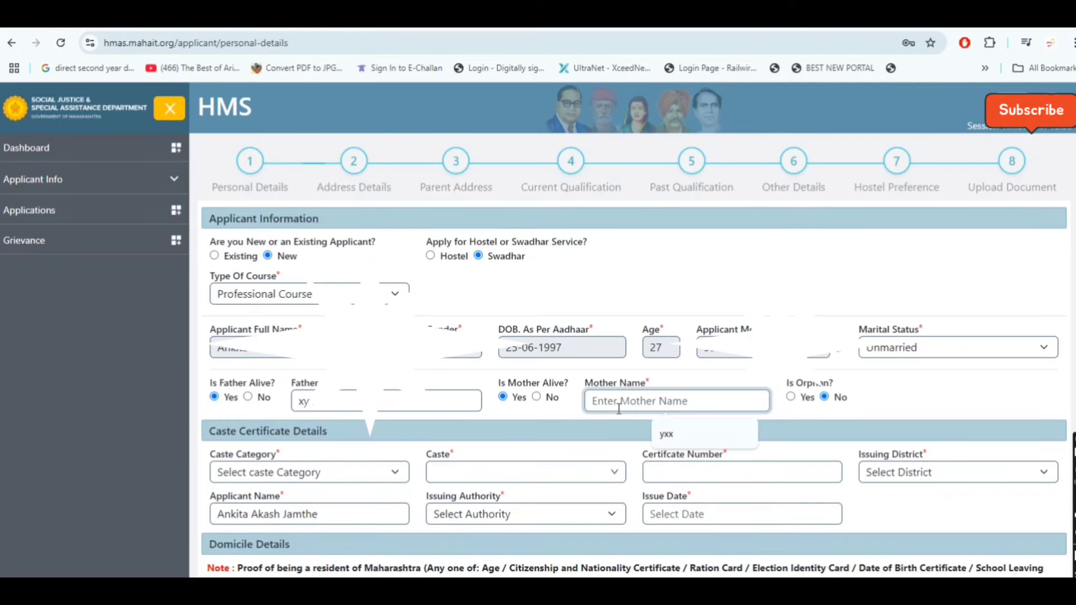
left_click(667, 434)
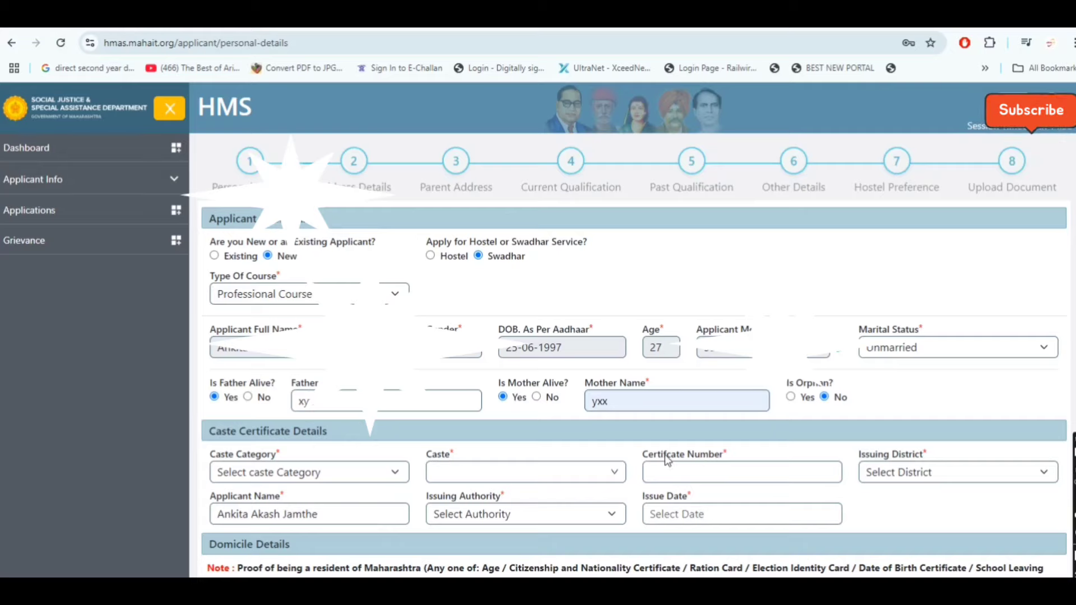
Set caste category to Scheduled Caste (SC) and caste to 37 Mehra
scroll(666, 459, "down", 3)
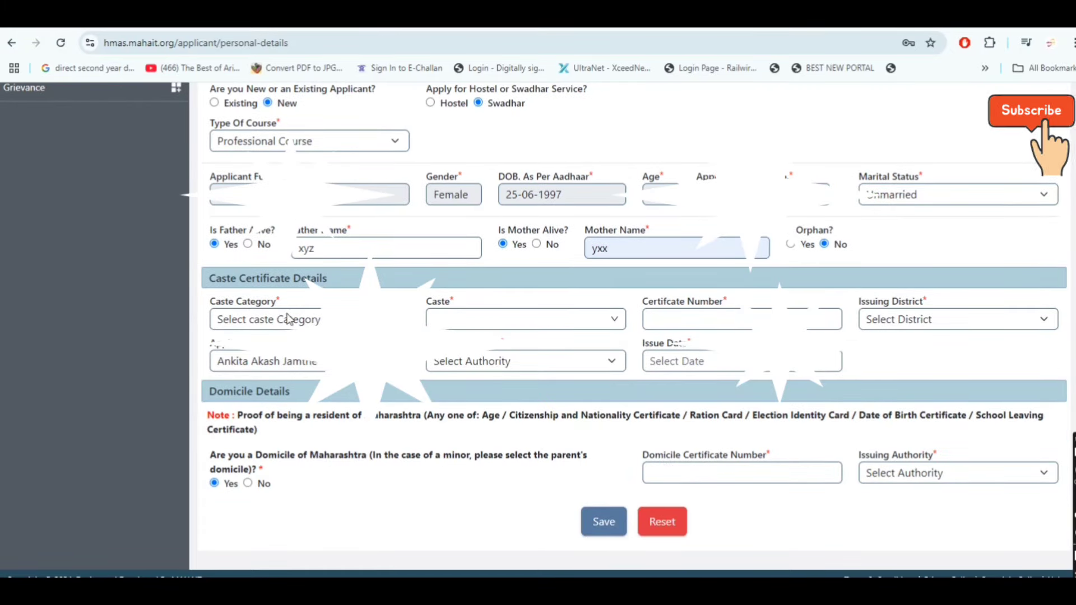
left_click(269, 319)
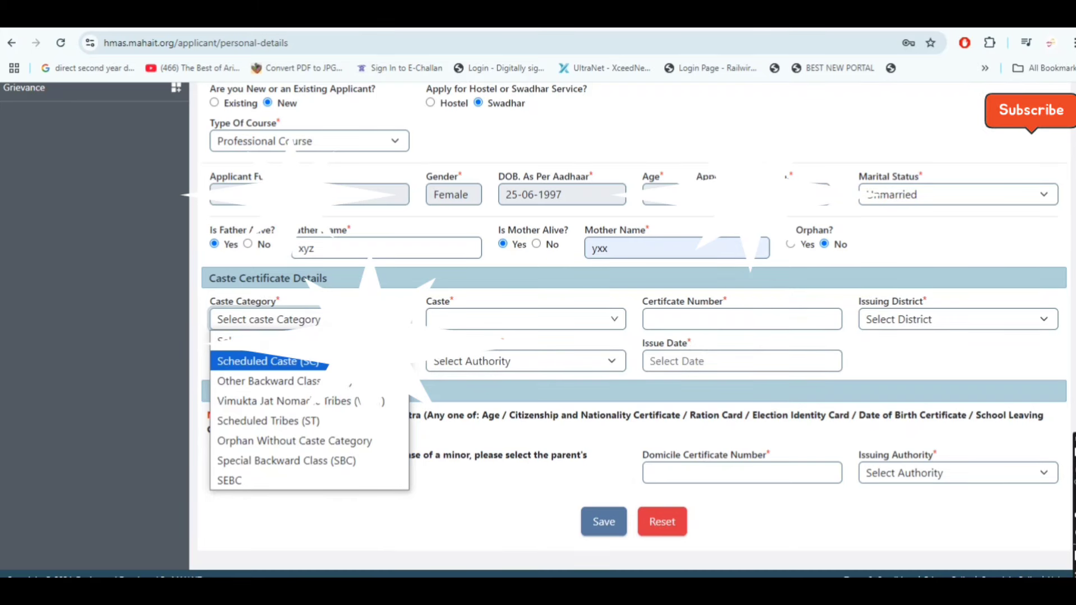
left_click(263, 361)
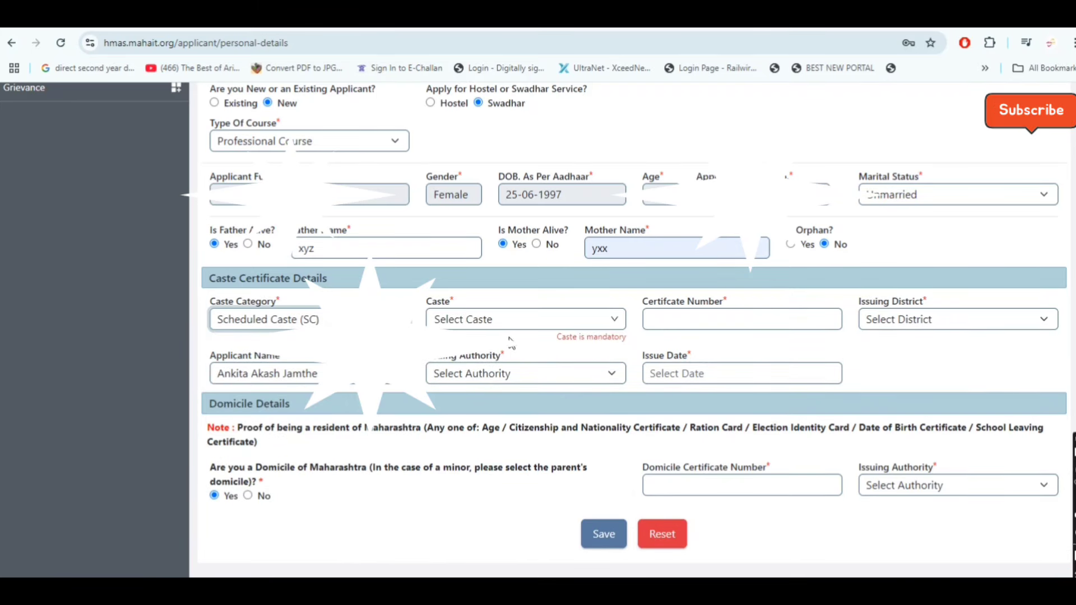
left_click(527, 326)
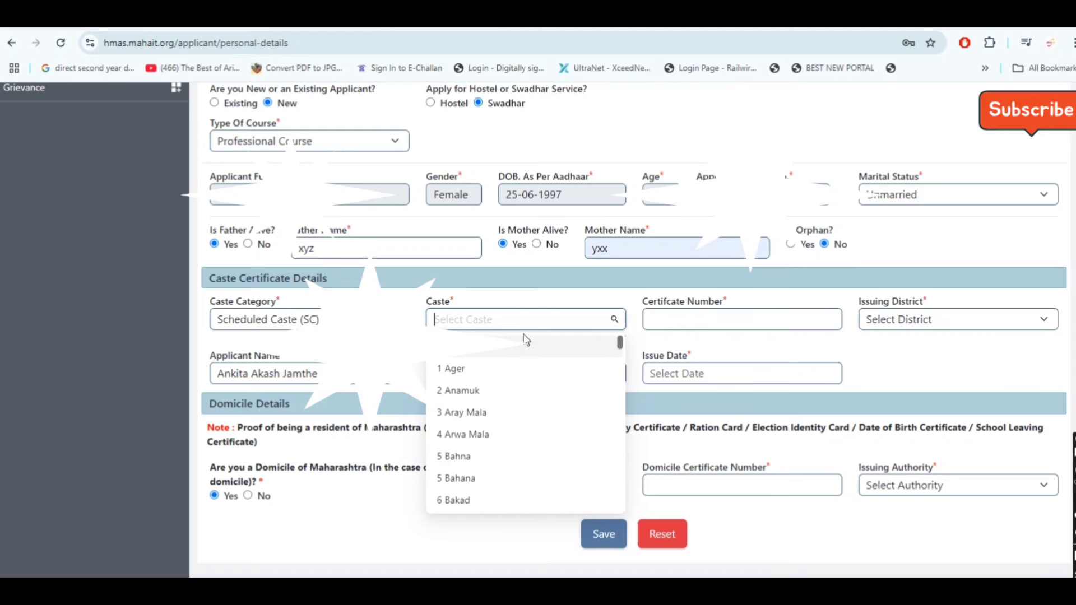
scroll(499, 465, "down", 10)
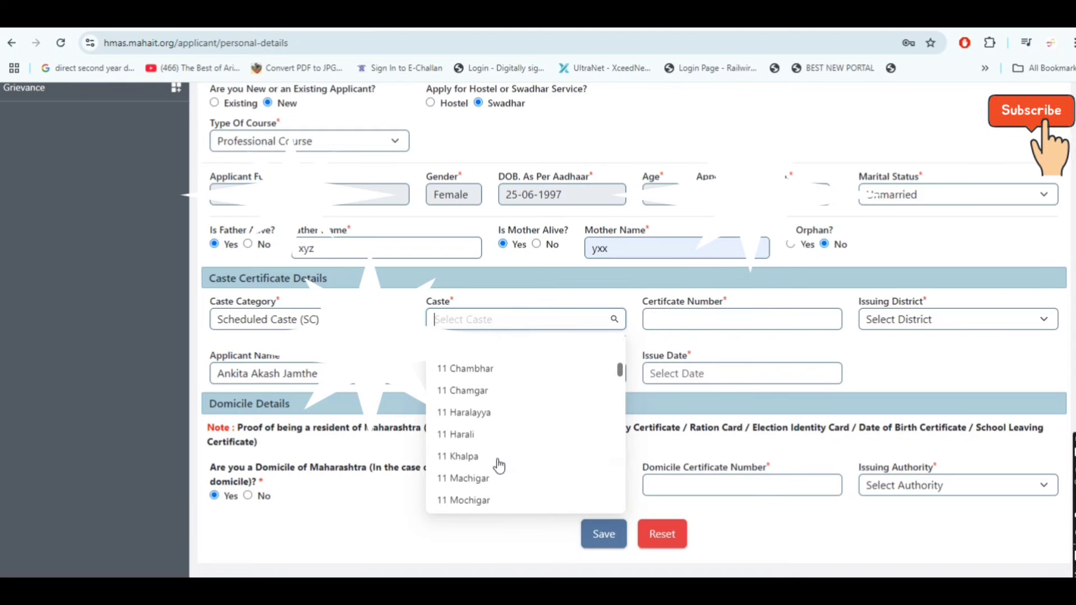
scroll(498, 465, "down", 20)
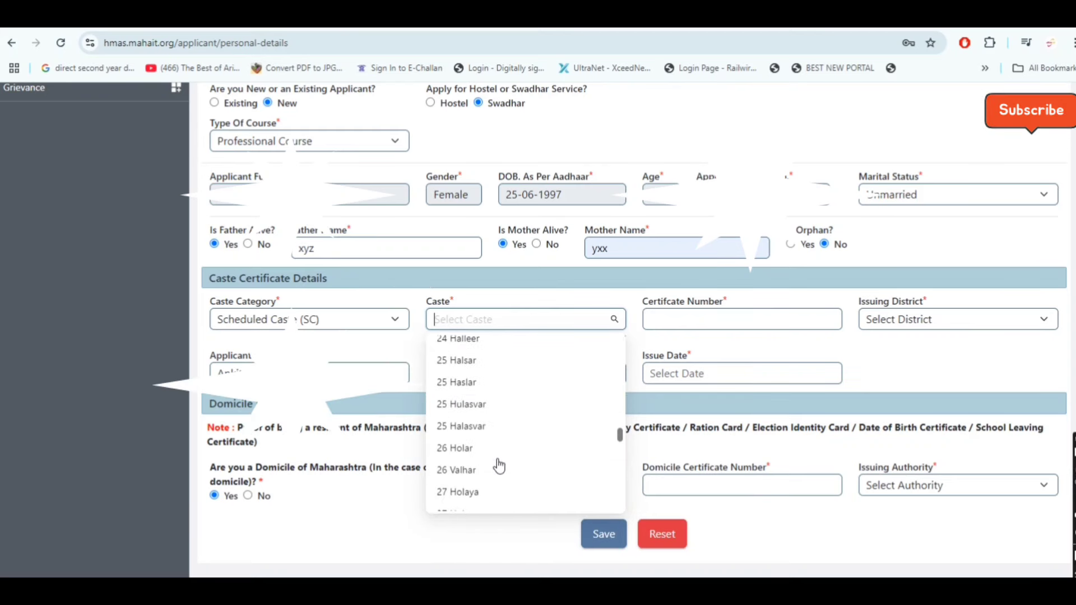
scroll(499, 465, "up", 5)
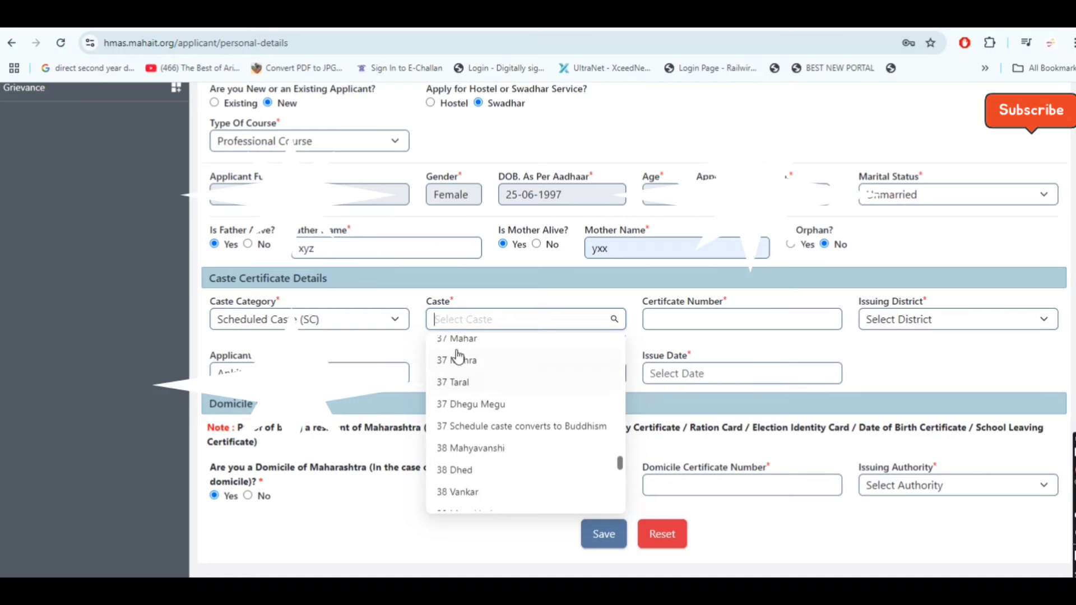
left_click(468, 363)
Enter caste certificate number 12345 and issuing district Amravati
left_click(705, 319)
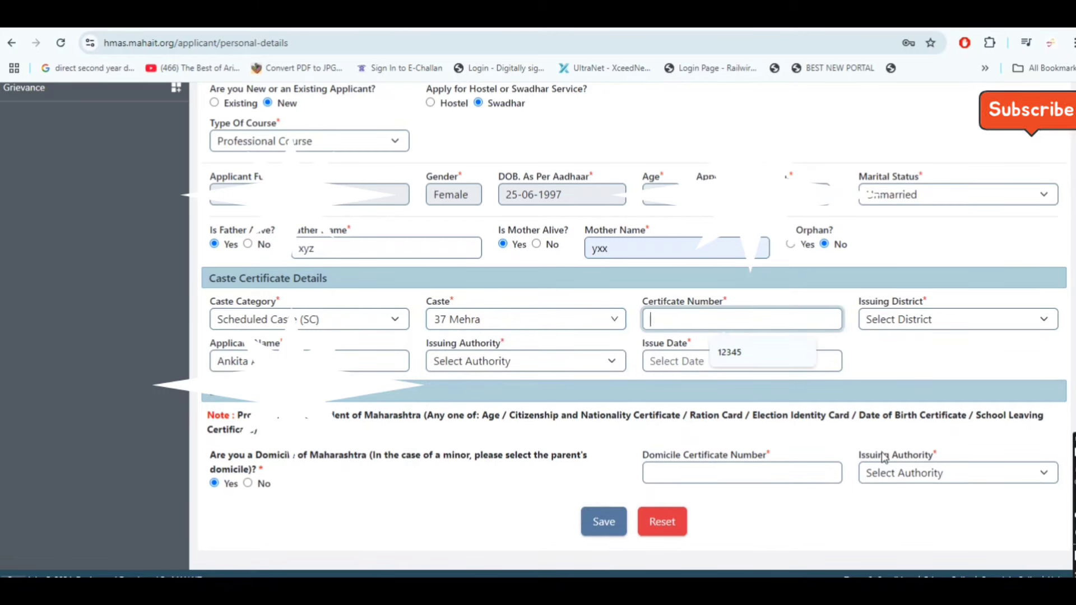
left_click(758, 351)
left_click(941, 329)
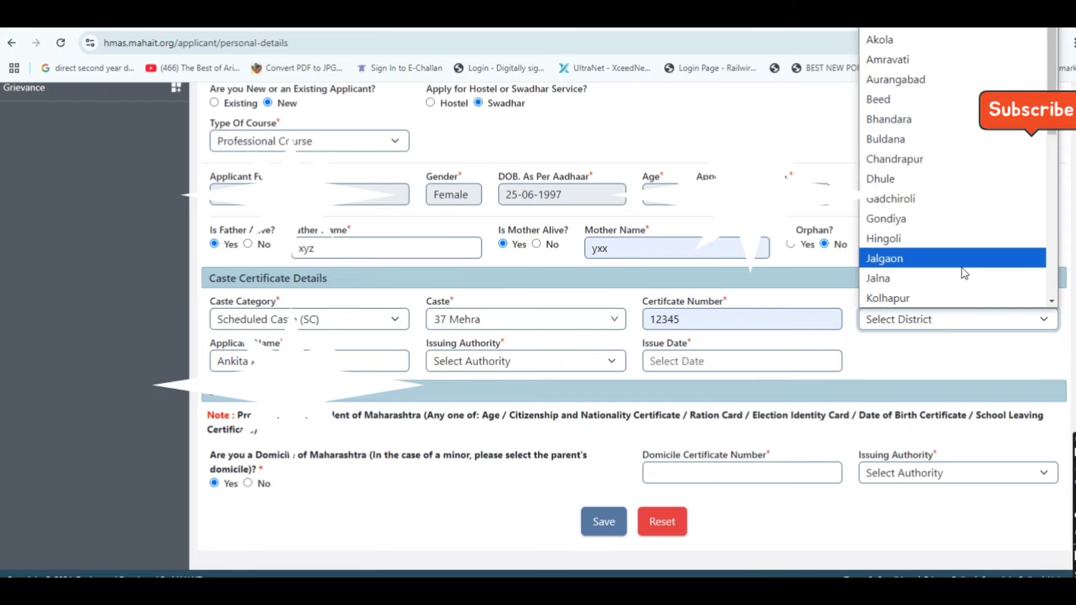
left_click(966, 58)
Set issuing authority to Sub Divisional Officer (SDO) and issue date 02-07-2024
left_click(401, 363)
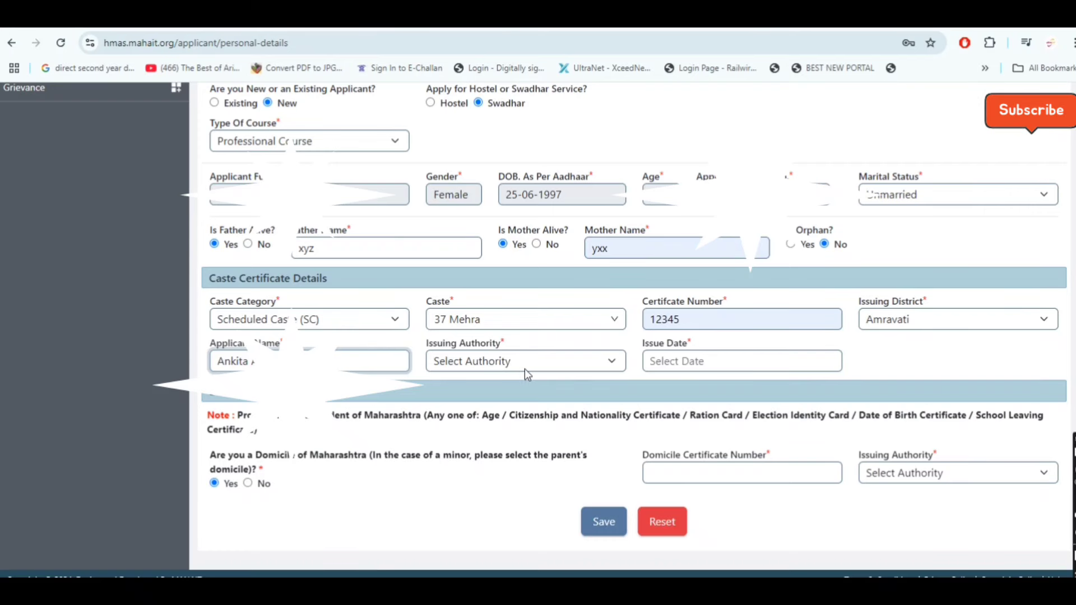
left_click(524, 369)
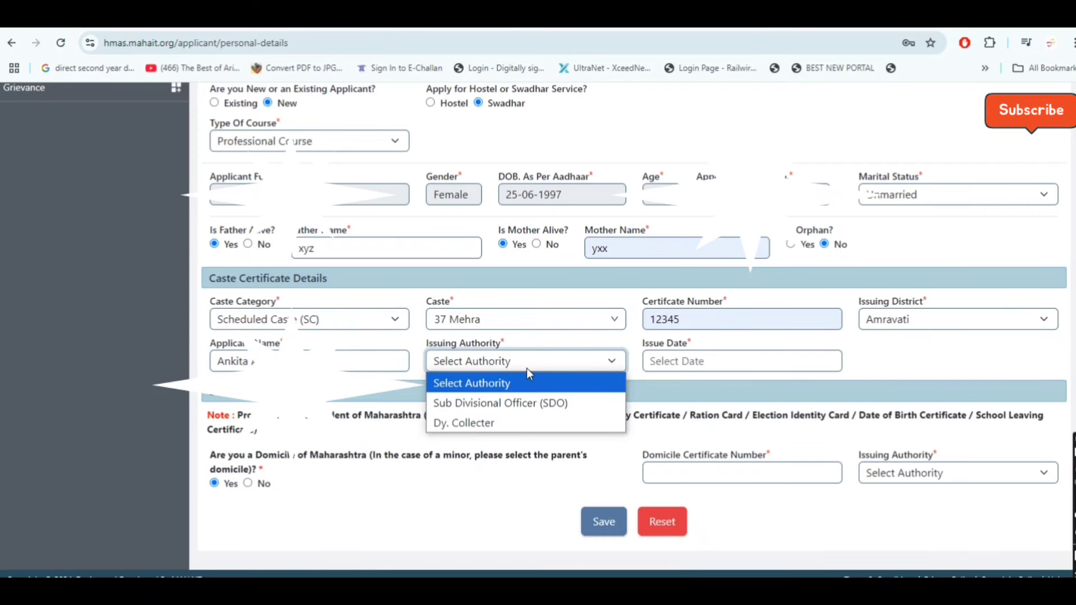
left_click(554, 412)
left_click(745, 364)
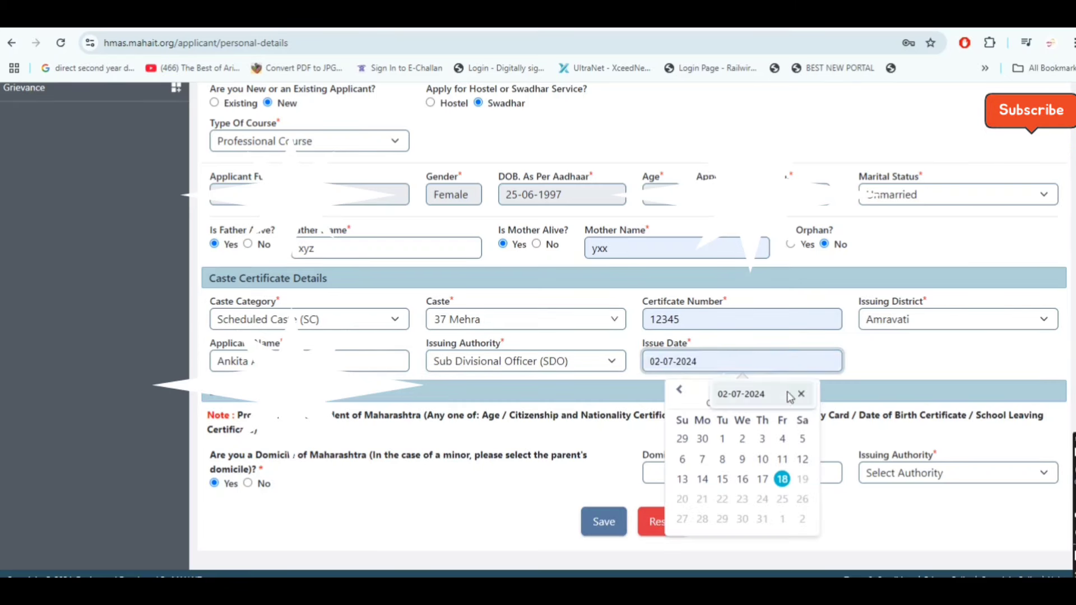
left_click(749, 394)
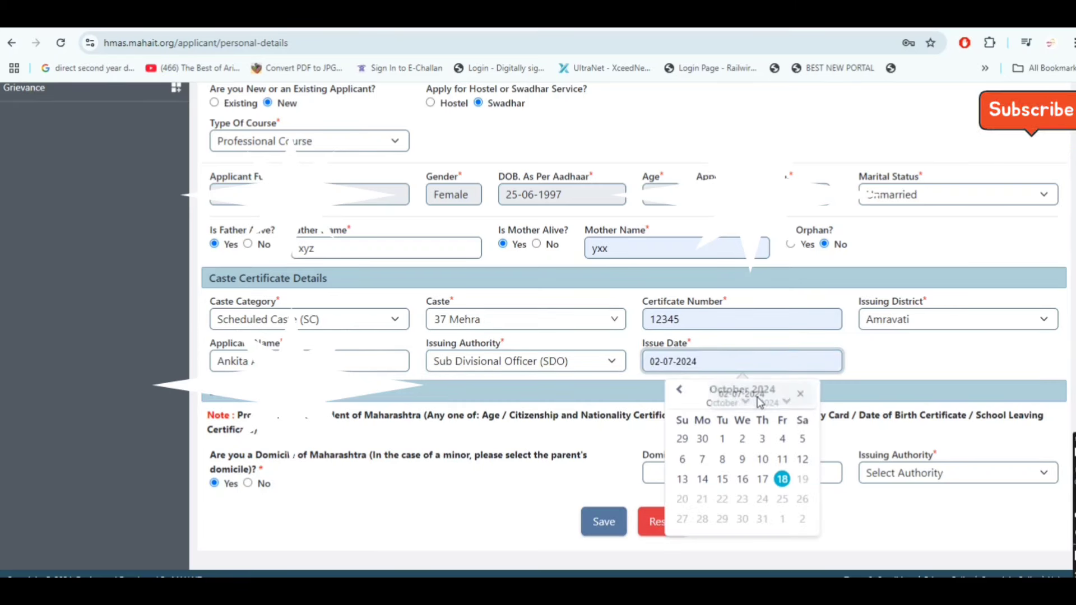
left_click(889, 368)
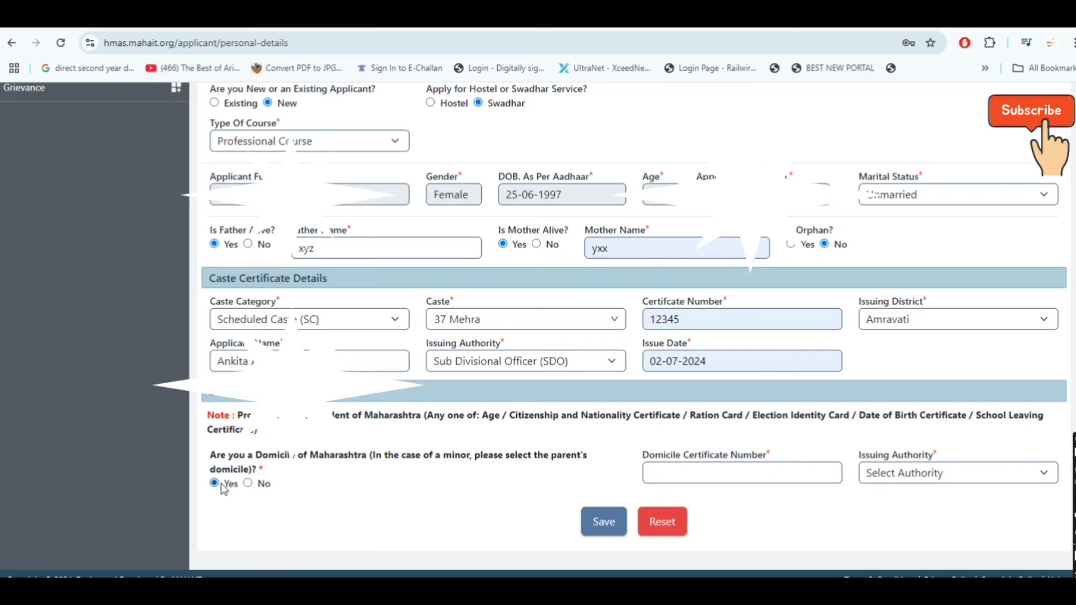
Enter domicile certificate 1234 issued by Tahsildar and save the personal details
left_click(716, 475)
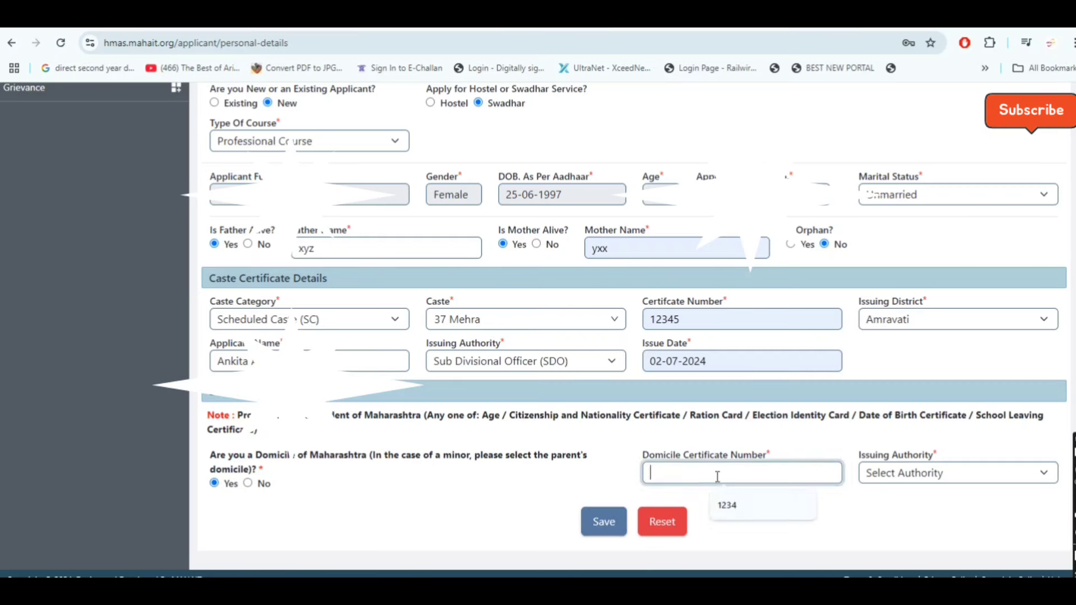
type("1234")
left_click(952, 473)
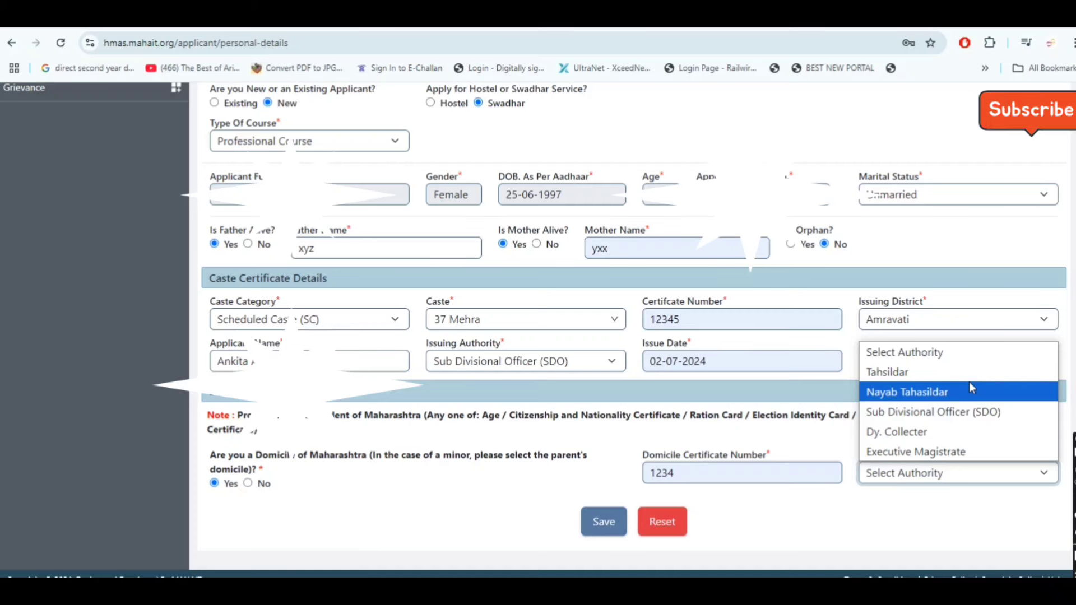
left_click(937, 378)
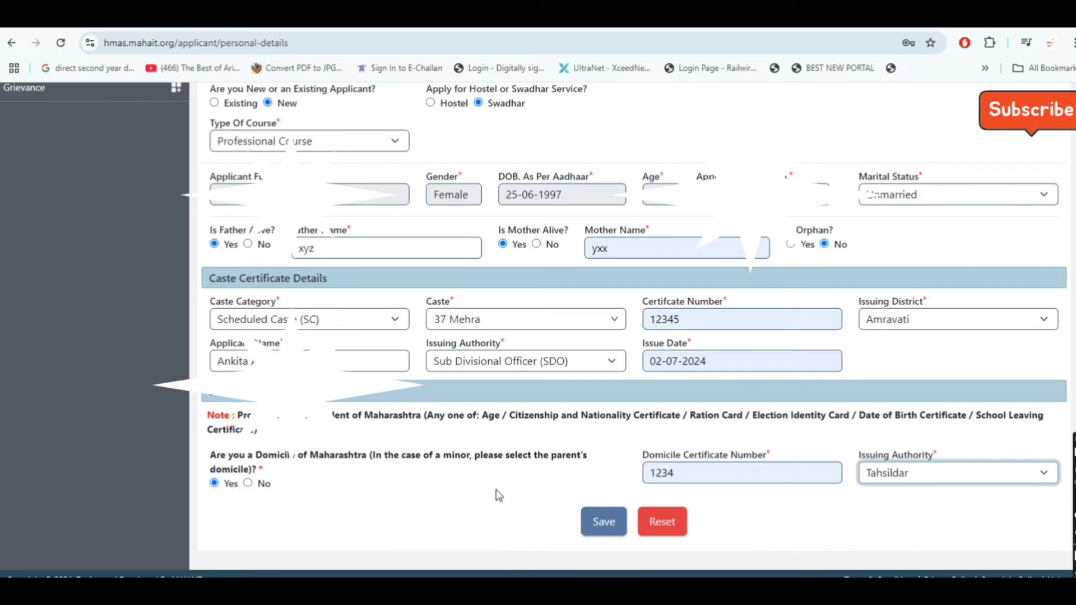
left_click(594, 526)
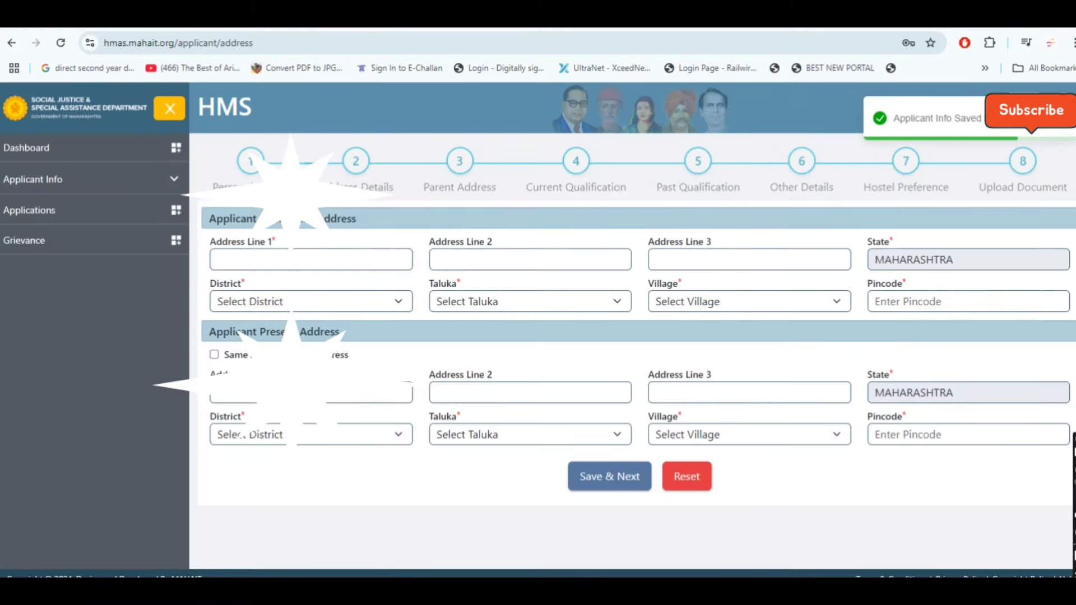
Fill permanent address line 1 with 'SAI NAGAR' and lines 2–3 from suggestions
left_click(382, 257)
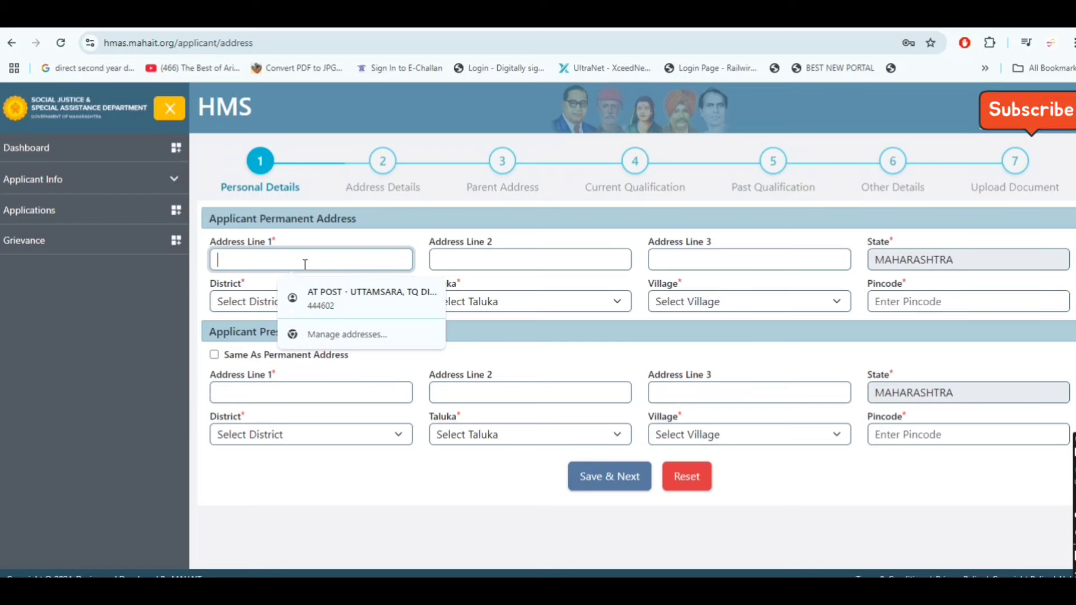
type("S")
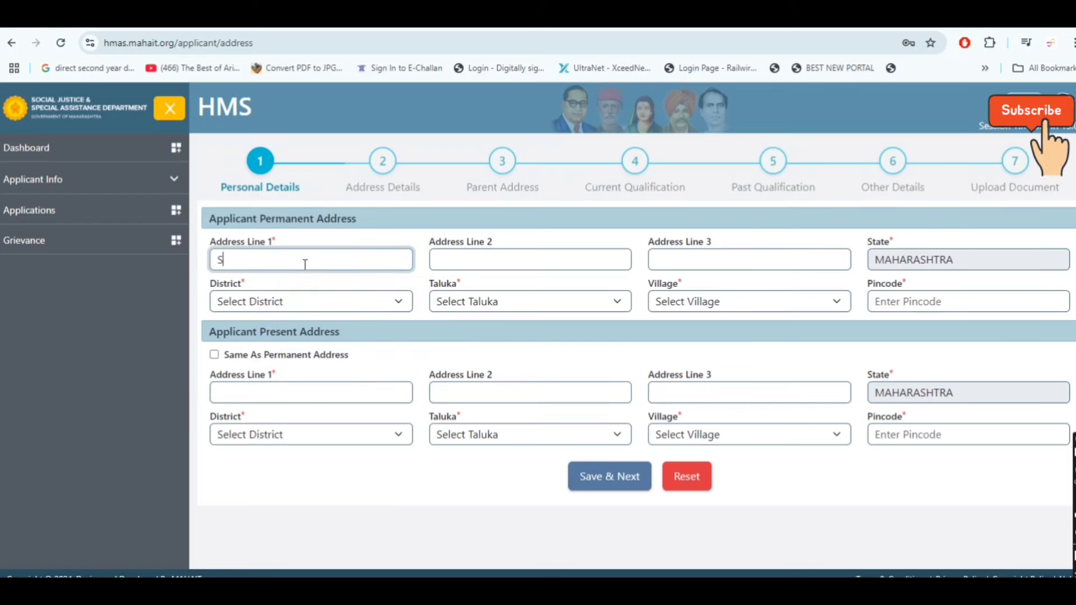
type("AI NAG")
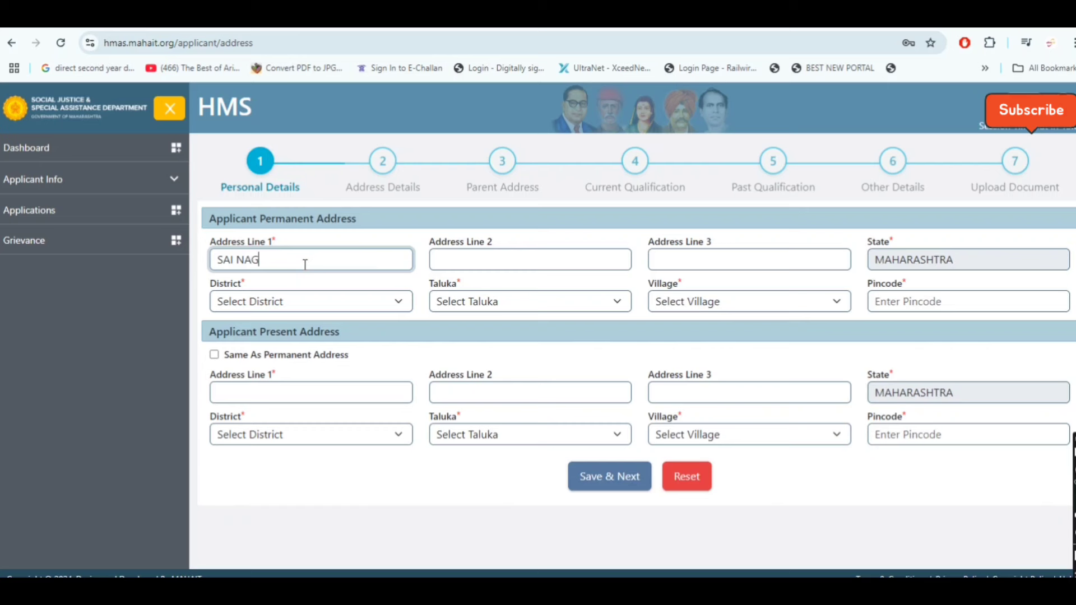
type("AR")
left_click(524, 265)
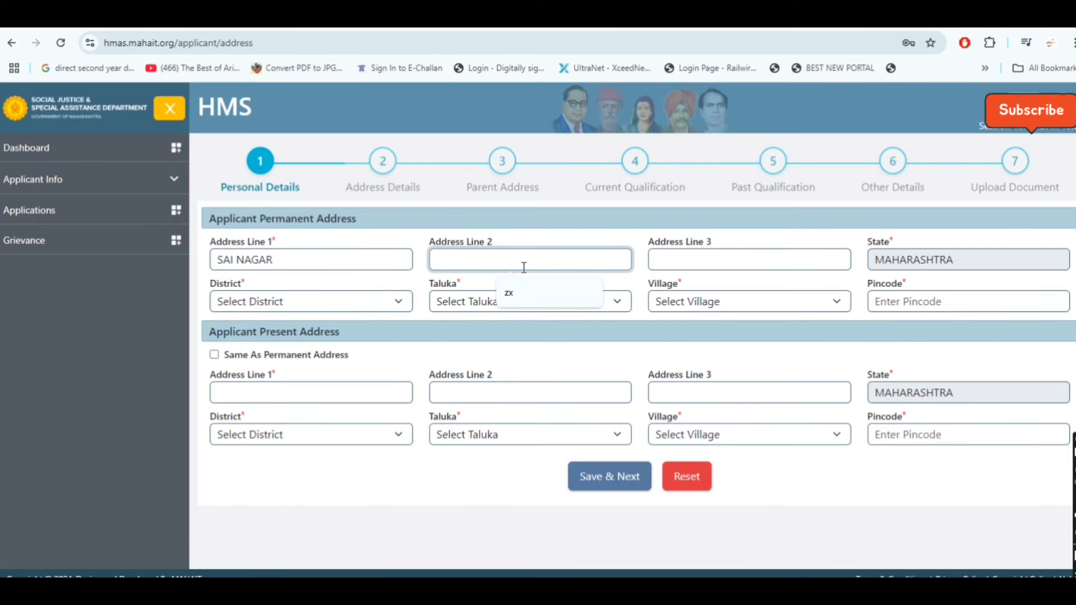
left_click(519, 288)
left_click(741, 264)
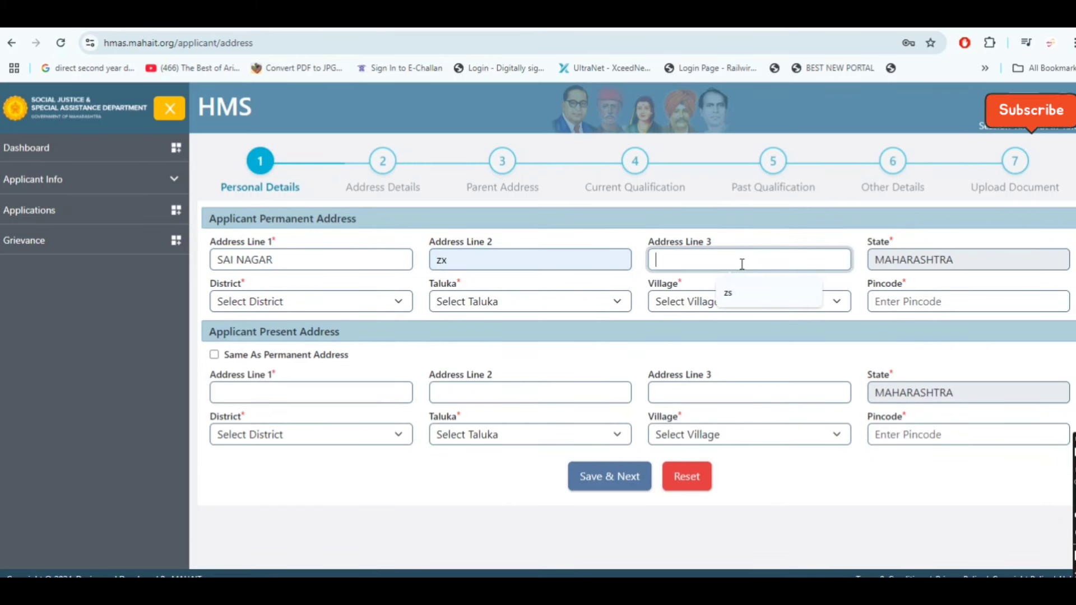
left_click(762, 294)
Choose district Amravati, taluka Amravati and village Amla for the permanent address
left_click(327, 307)
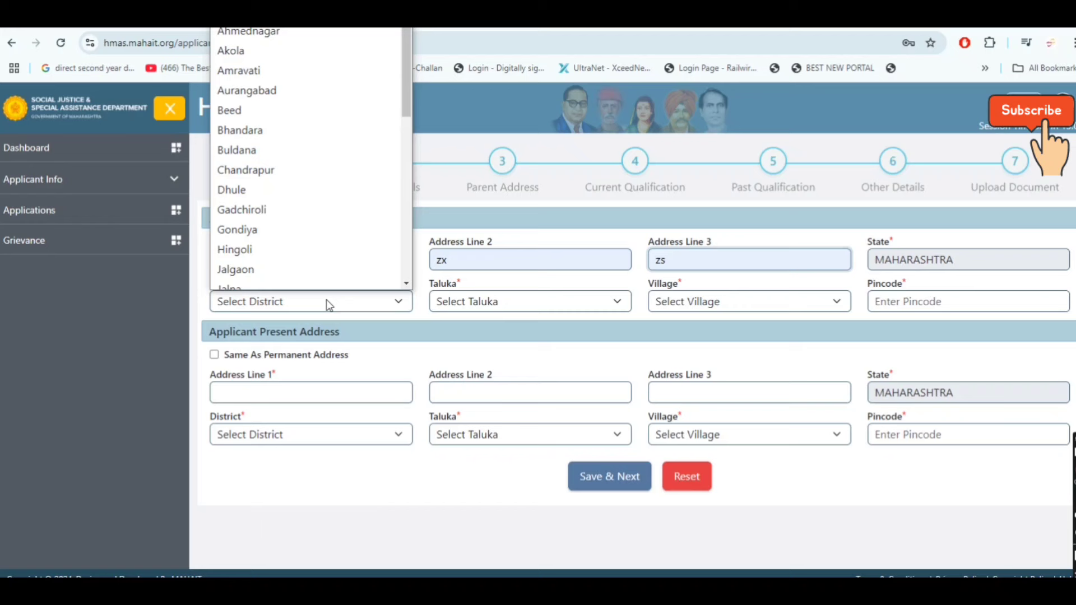
left_click(313, 61)
left_click(493, 302)
scroll(502, 126, "down", 1)
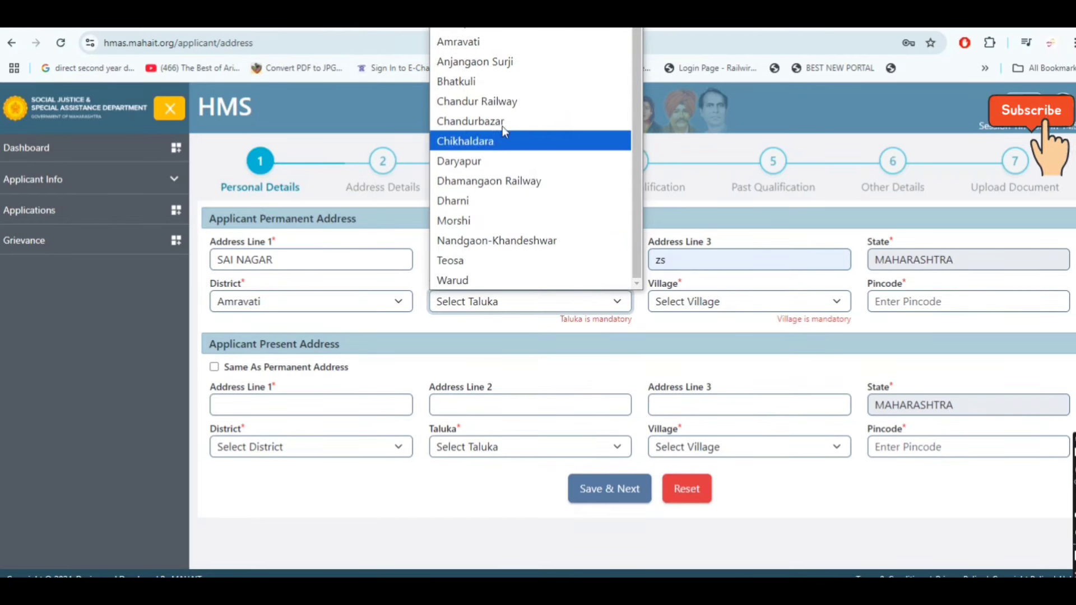
left_click(512, 49)
left_click(768, 306)
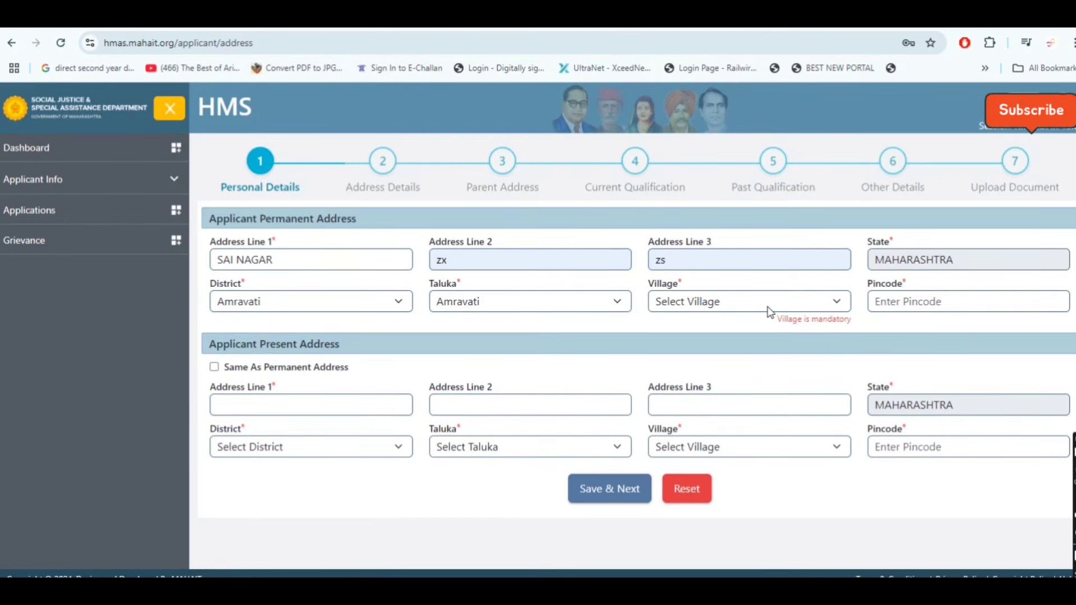
left_click(712, 81)
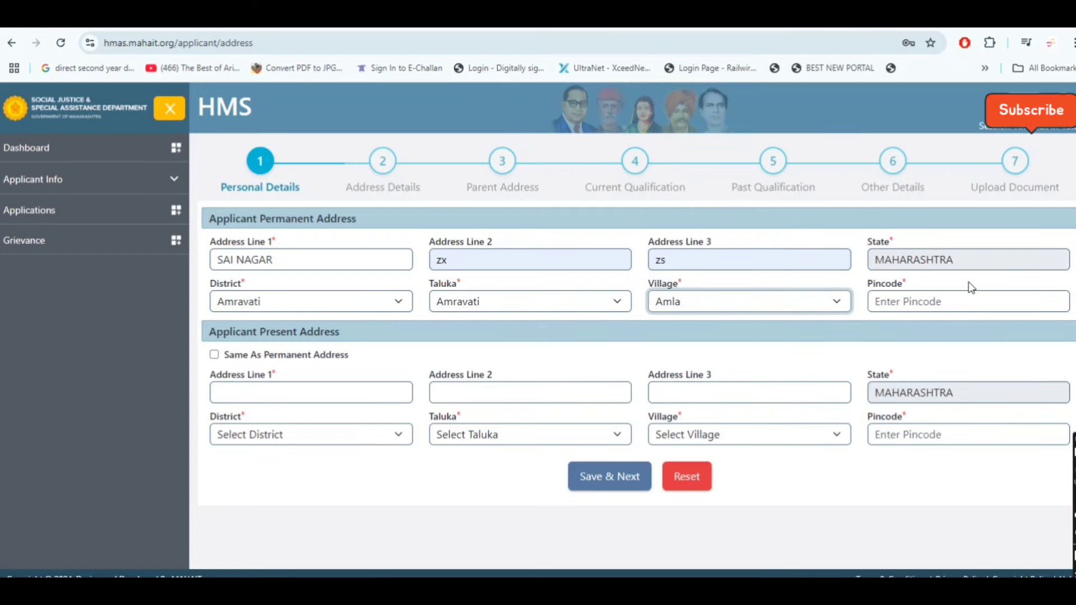
Enter pincode 444607, copy it as present address, and save the address
left_click(973, 302)
type("444607")
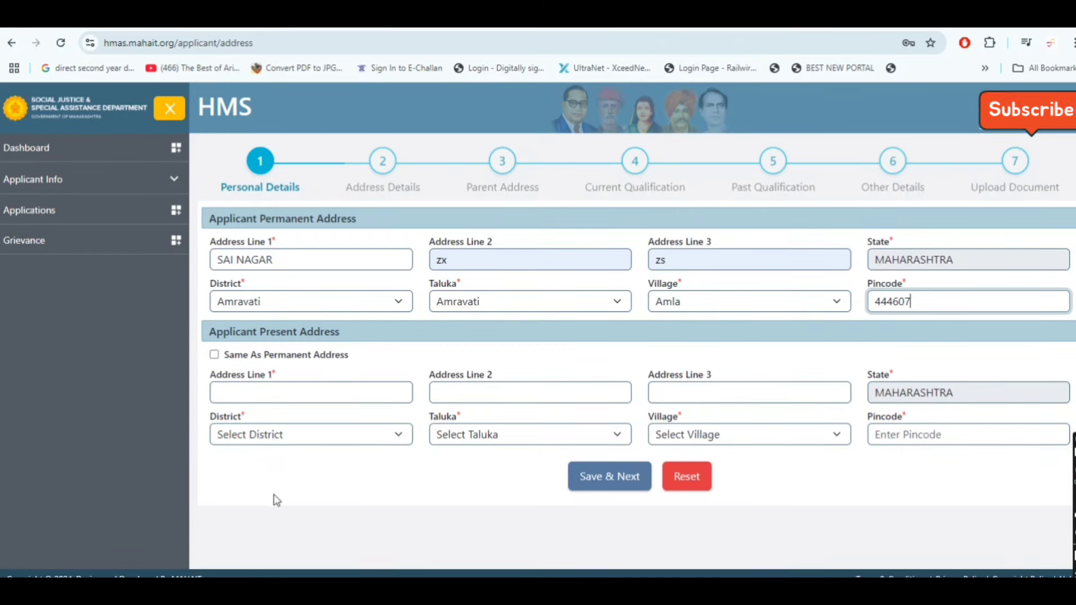
left_click(291, 531)
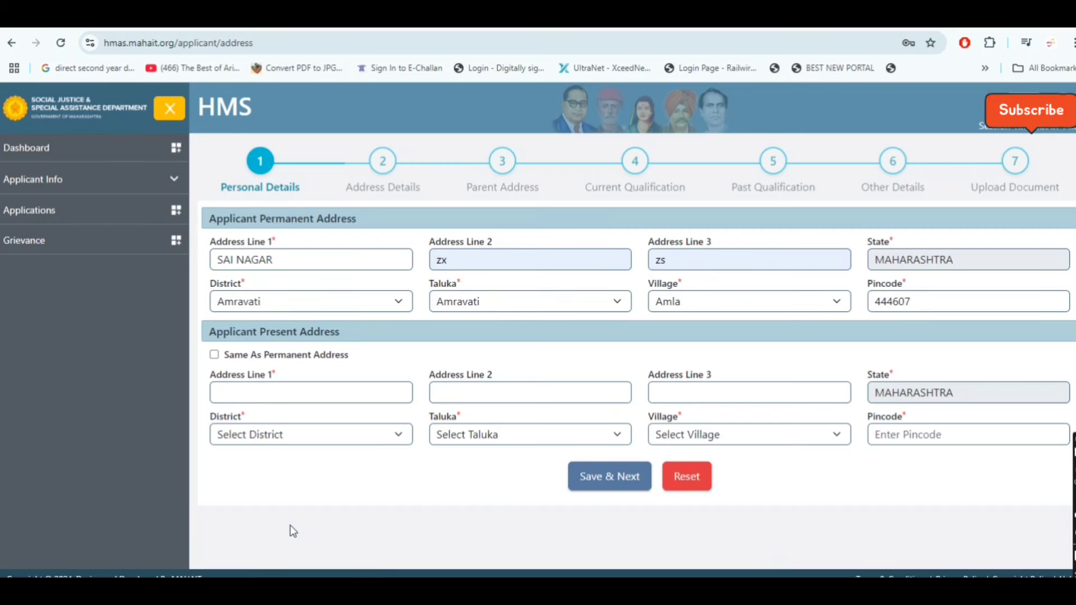
left_click(214, 355)
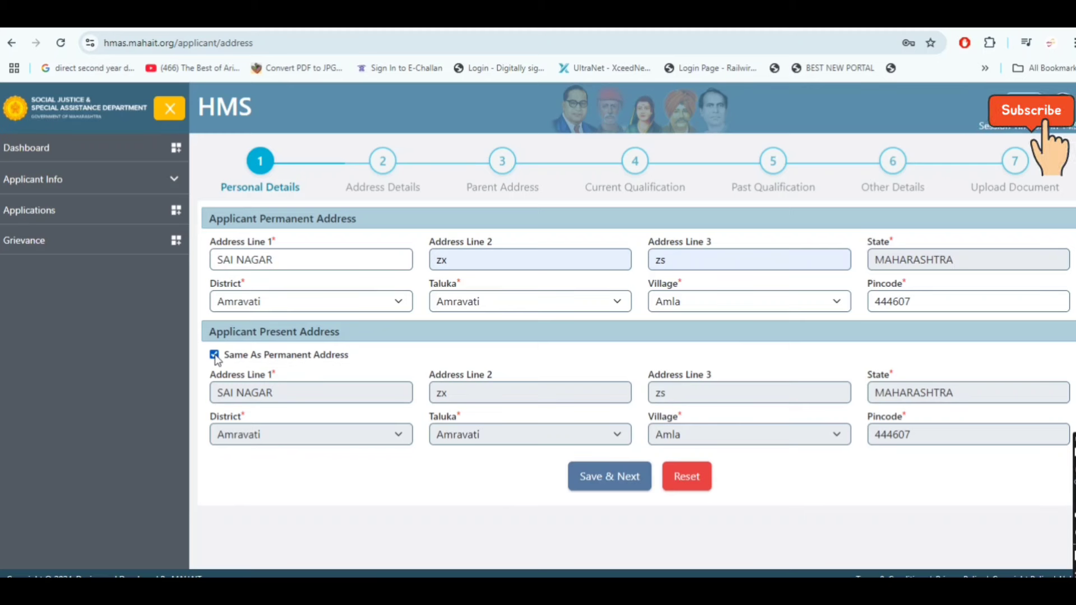
left_click(595, 484)
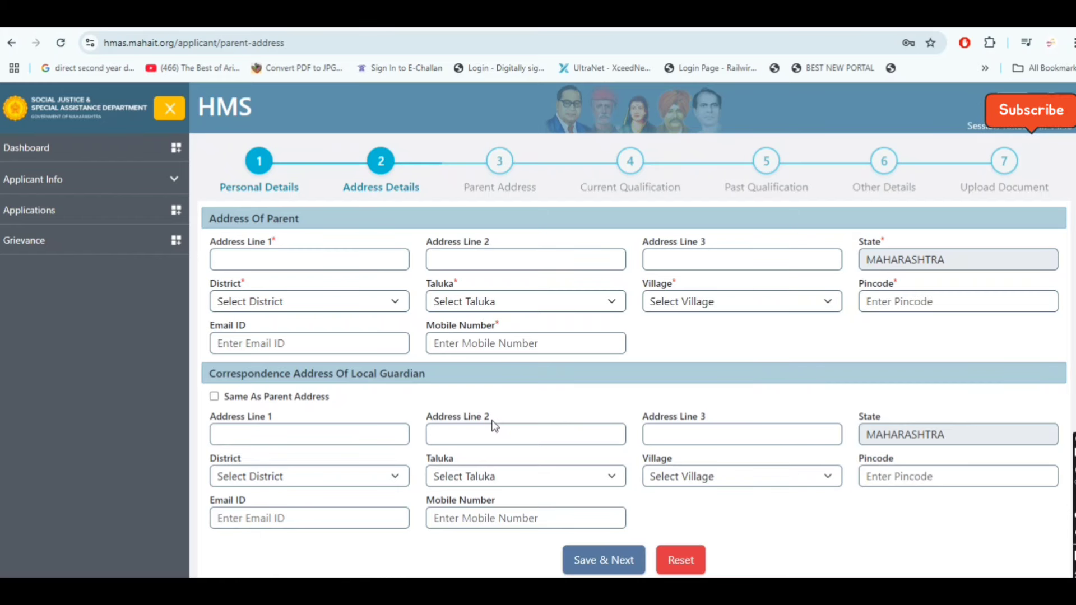
Enter parent address lines 'SAI NAGAR', 'ayay' and 'ayya'
left_click(293, 256)
type("S")
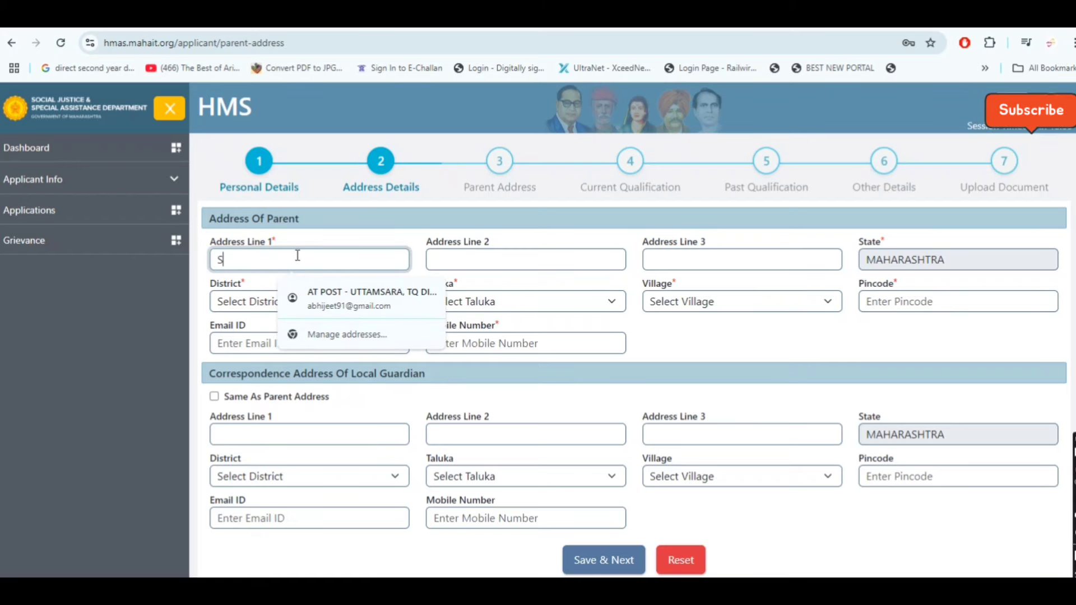
type("AI NAGAR")
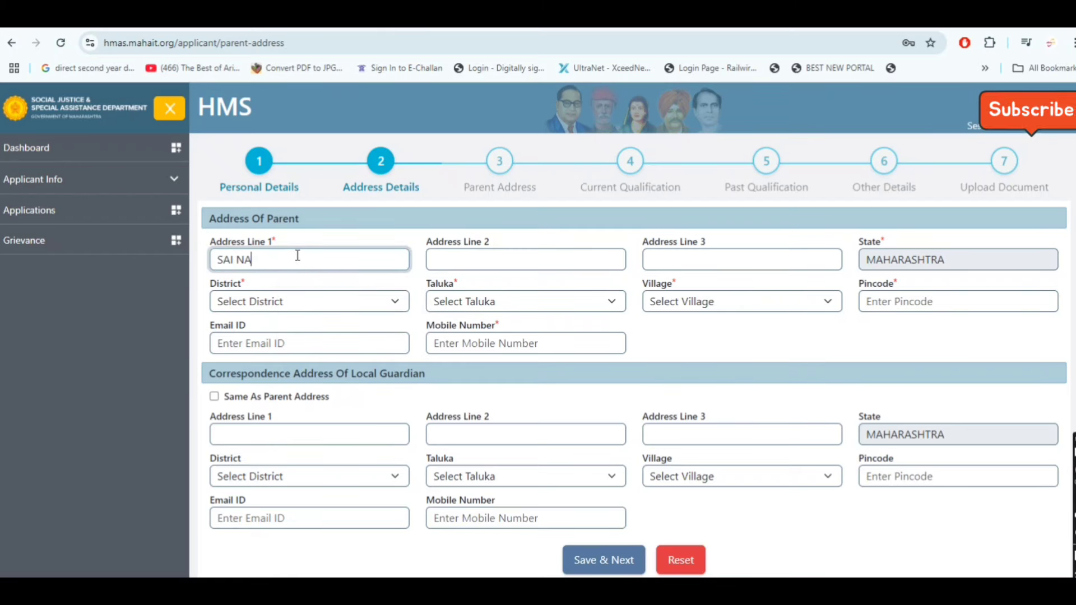
left_click(562, 259)
type("ayay")
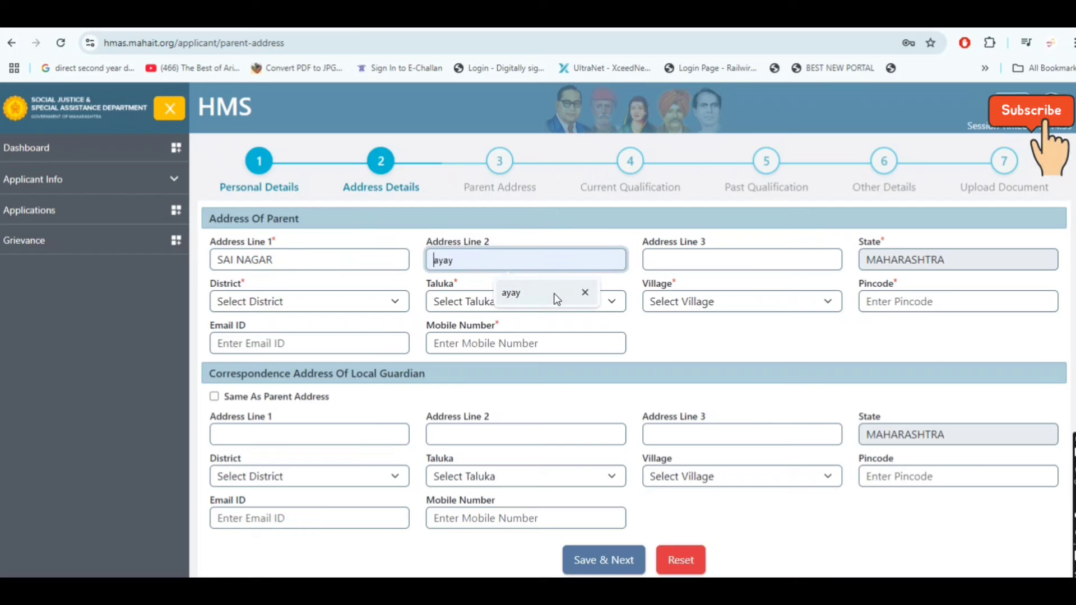
left_click(698, 259)
type("ayya")
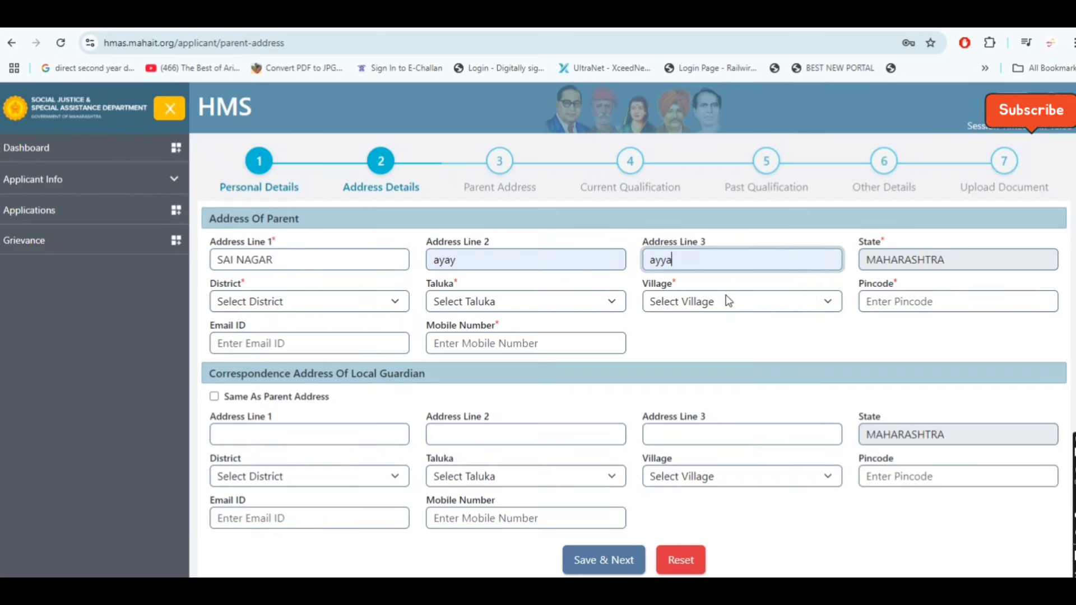
Set parent district Amravati, taluka Amravati, village Amla and pincode 444607
left_click(303, 300)
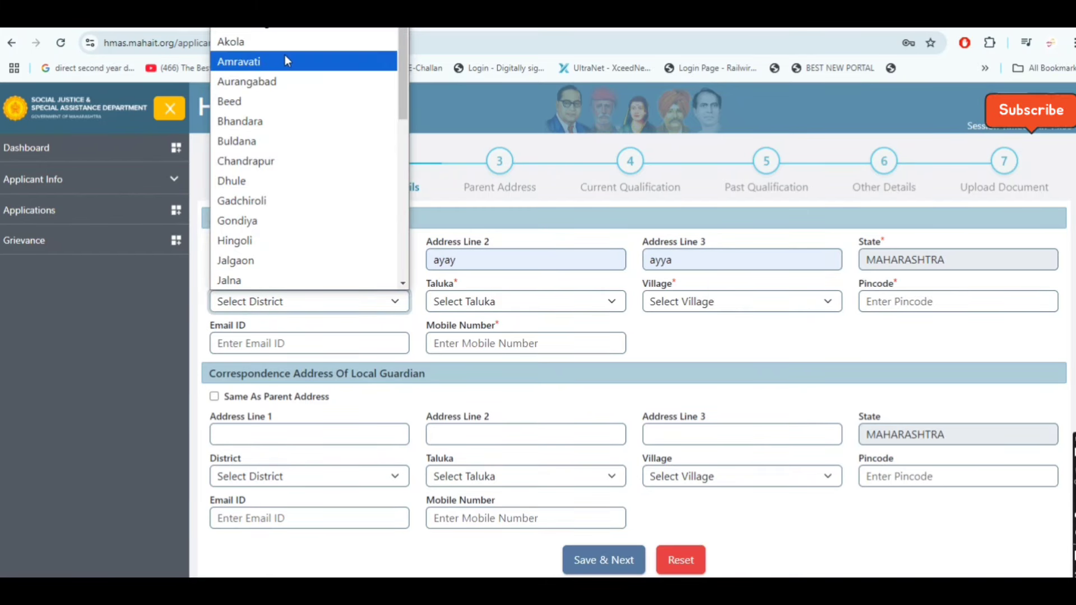
left_click(285, 60)
left_click(504, 303)
left_click(509, 42)
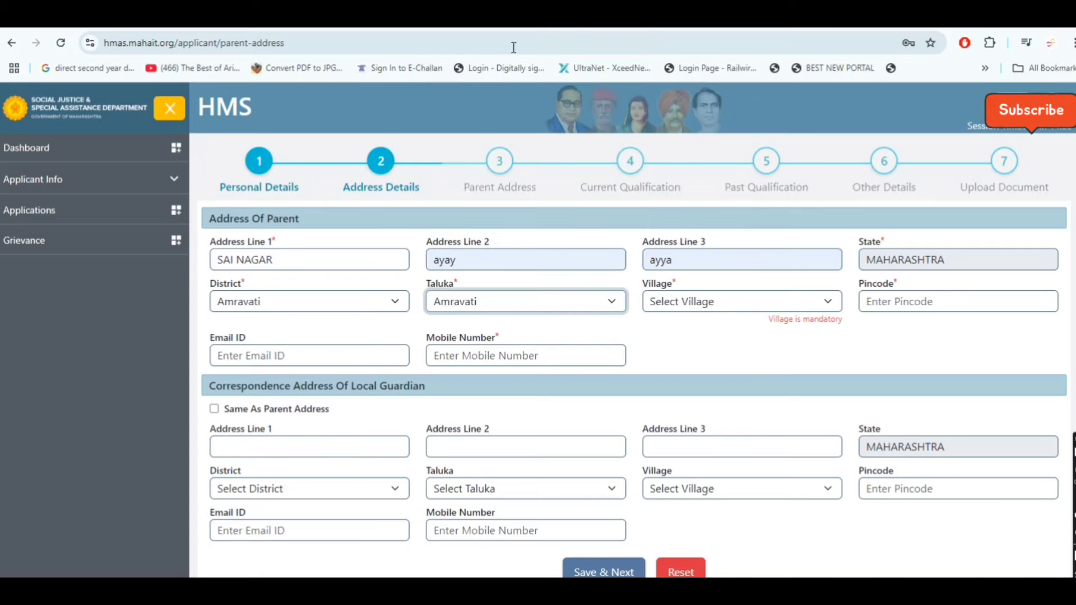
left_click(689, 302)
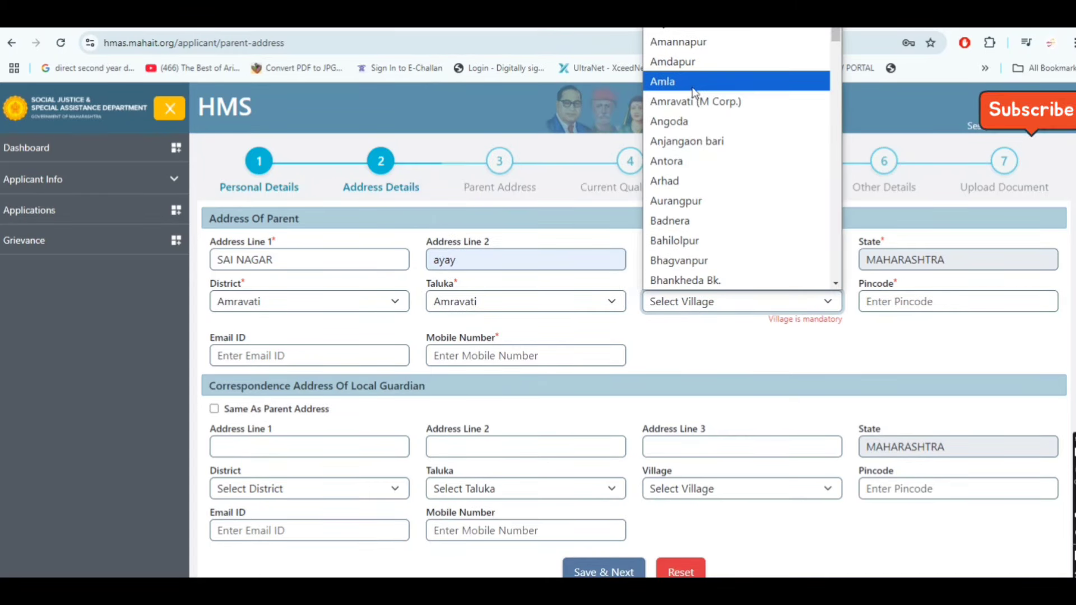
left_click(662, 81)
left_click(891, 301)
type("444607")
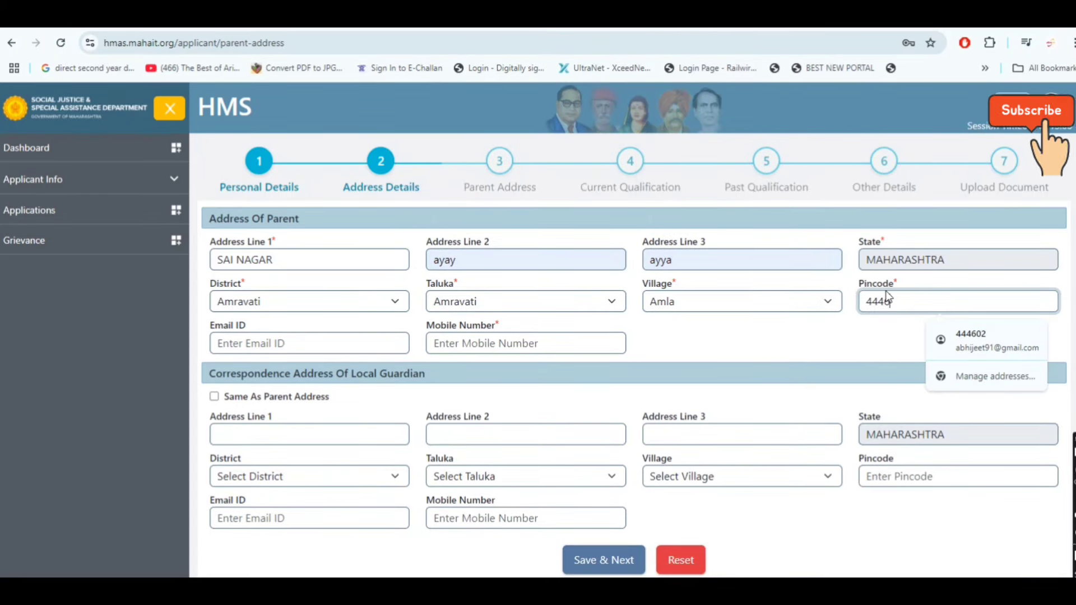
Fill the parent's e-mail and mobile, reuse the parent address for the guardian, and save
left_click(302, 343)
left_click(325, 378)
left_click(524, 347)
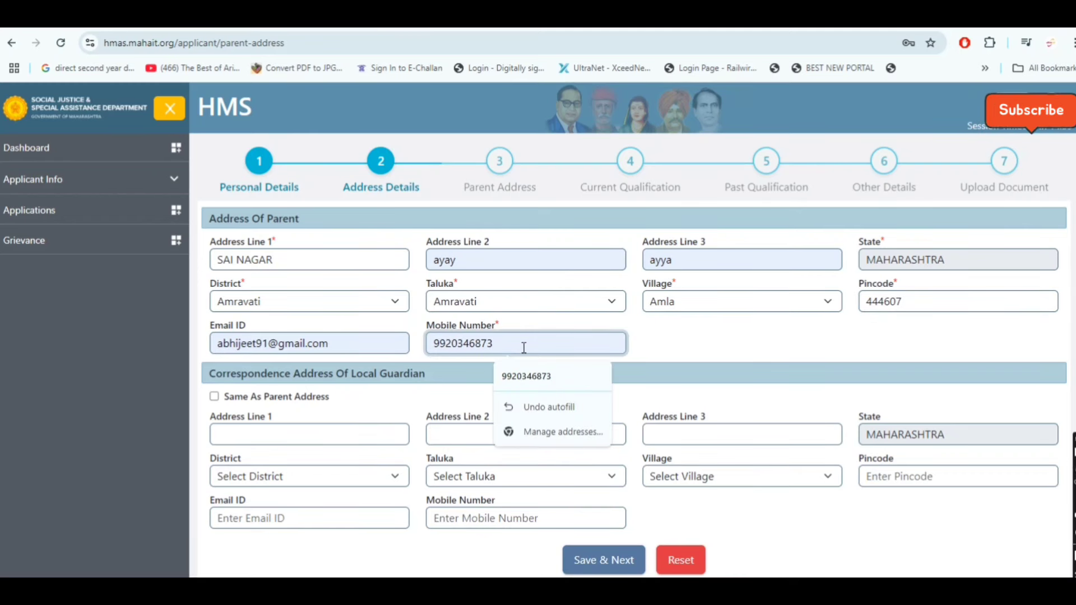
key("BackSpace")
key("BackSpace")
type("00")
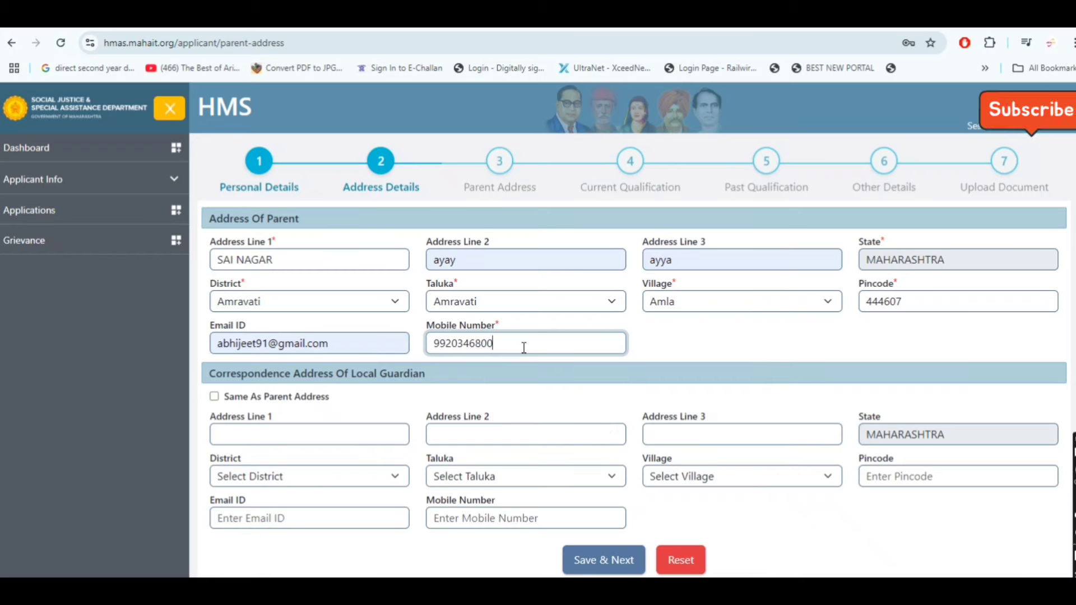
left_click(688, 339)
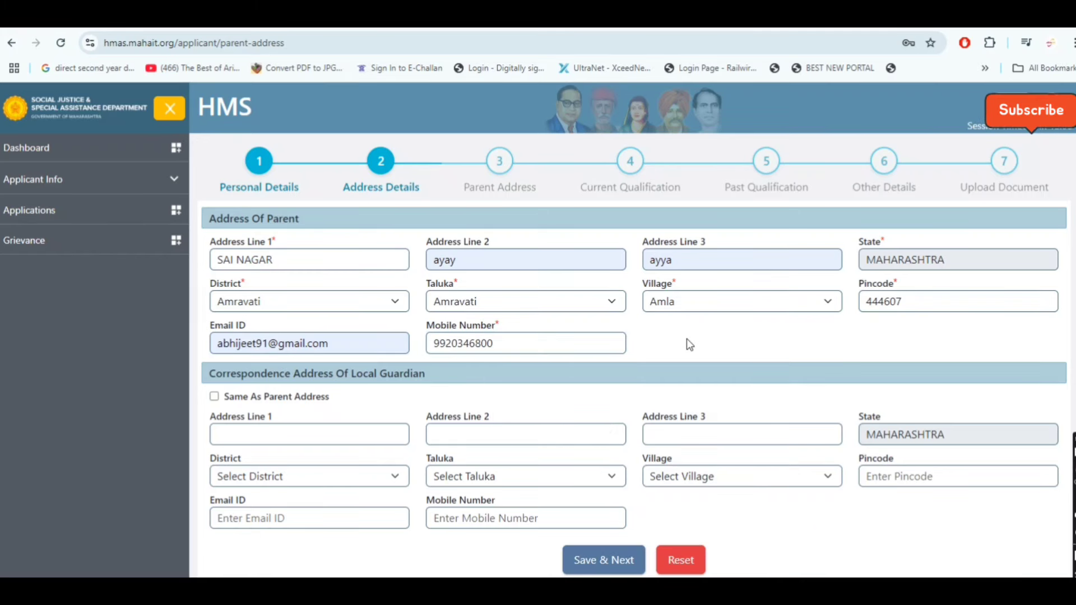
left_click(214, 397)
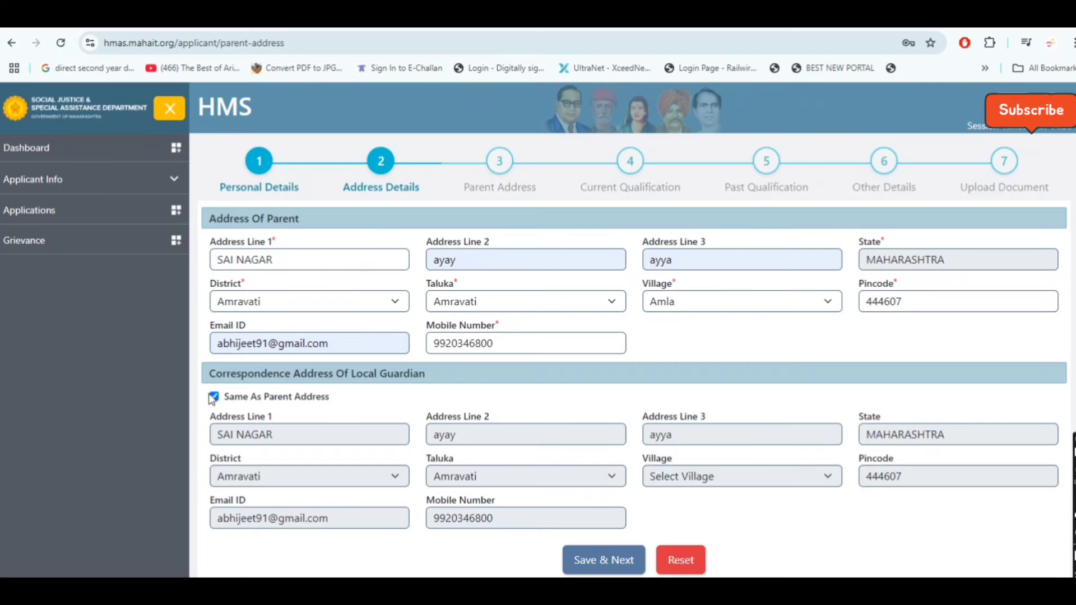
left_click(614, 562)
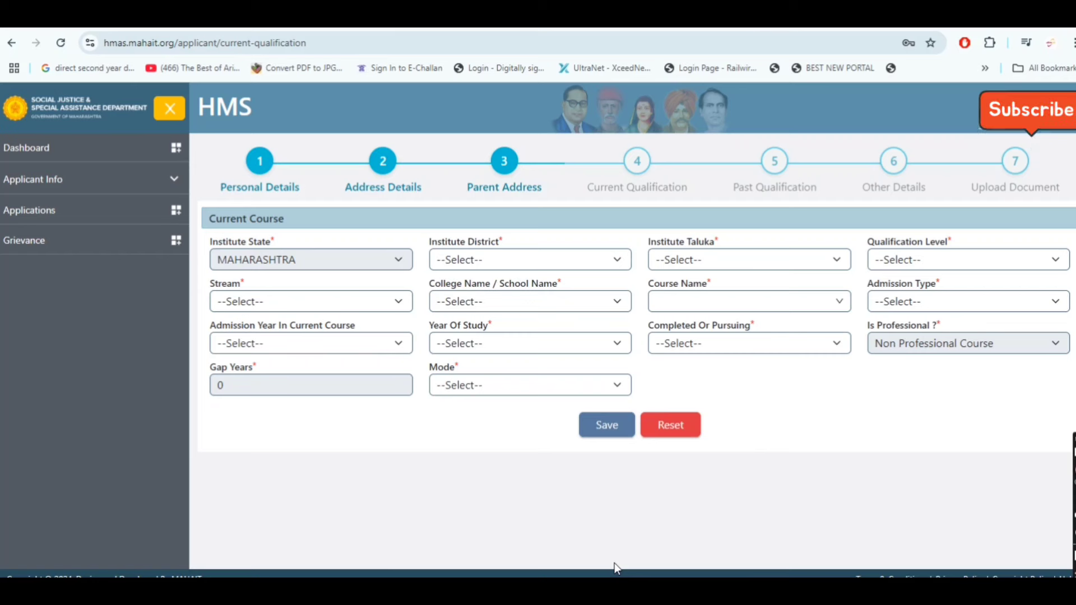
Set the institute district and taluka to Amravati and the qualification level to Under Graduate Course
left_click(546, 254)
left_click(489, 343)
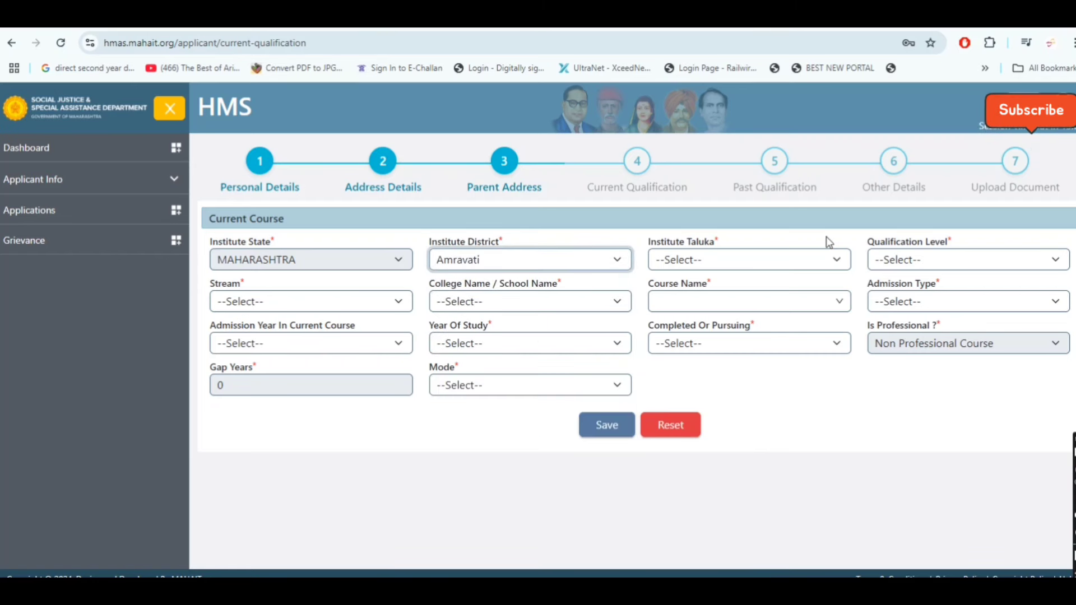
left_click(730, 261)
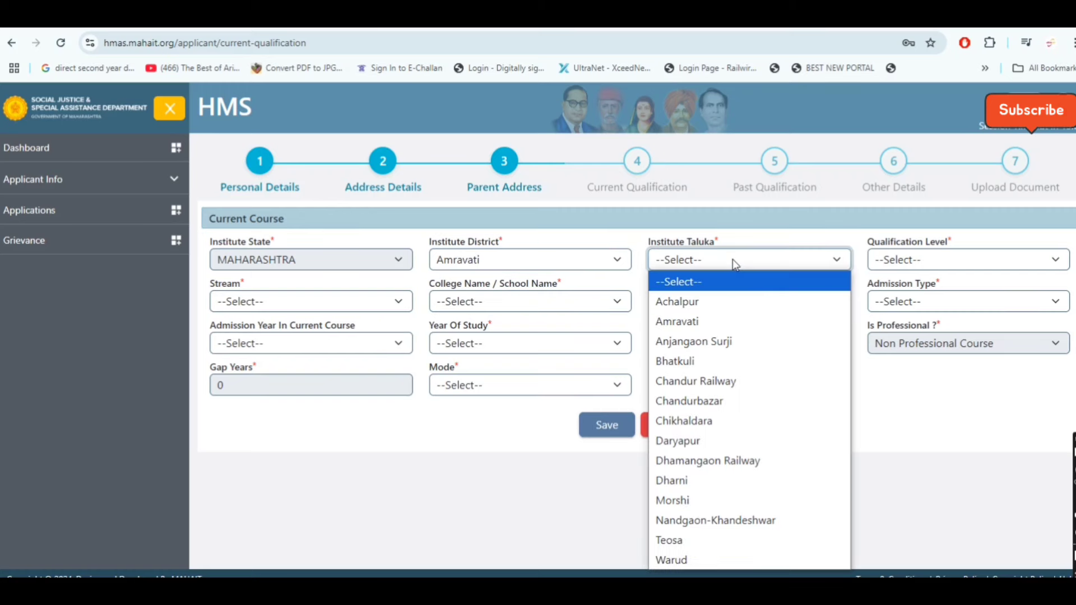
left_click(717, 324)
left_click(929, 263)
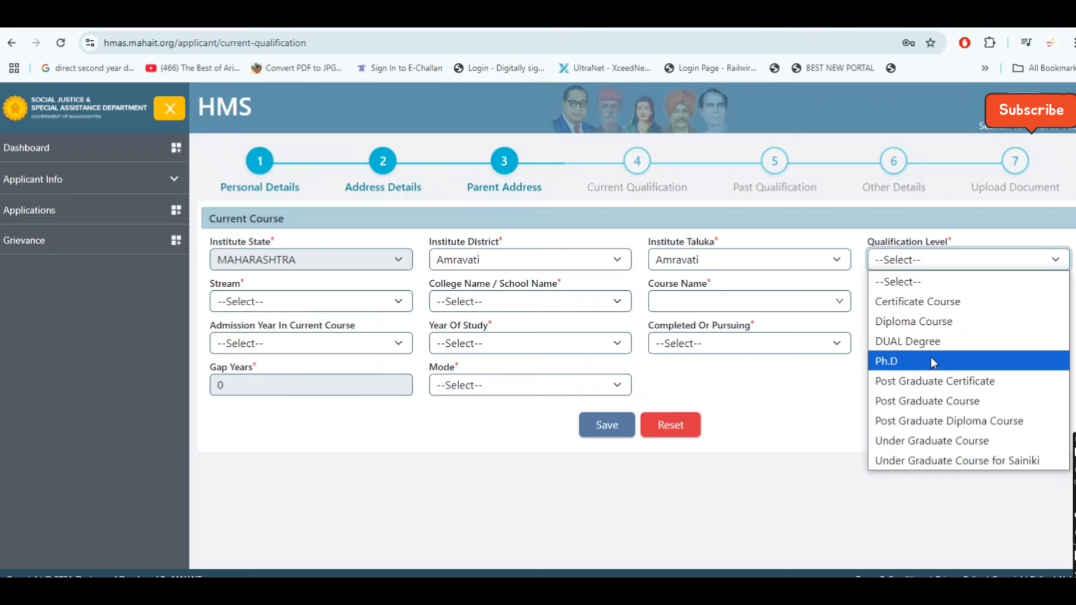
left_click(972, 440)
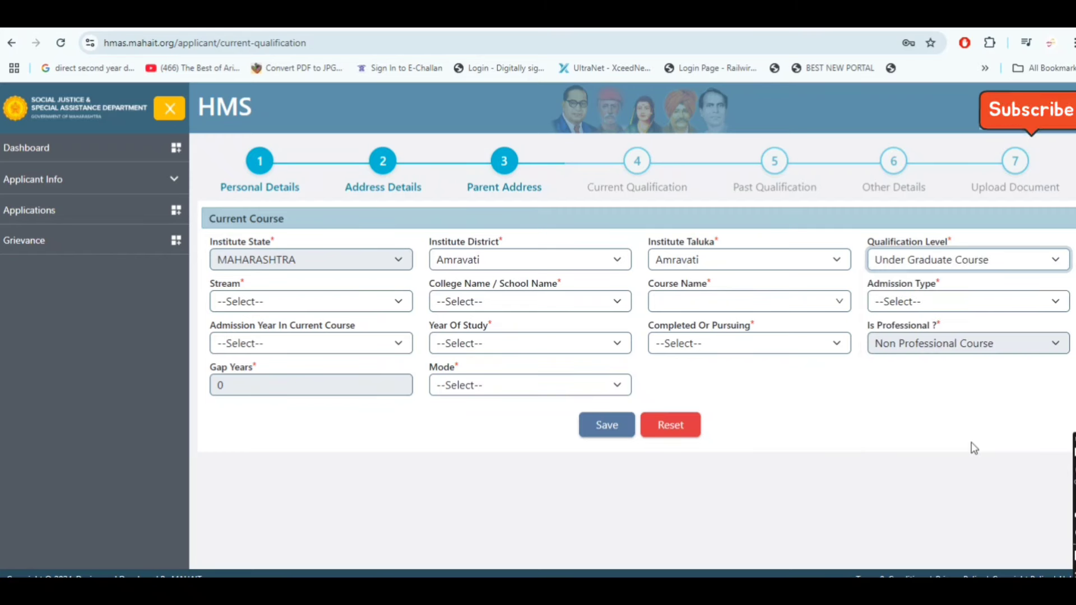
Choose the Engineering stream, Prof. Ram Meghe Institute of Technology & Research, and the B. Tech. course
left_click(357, 301)
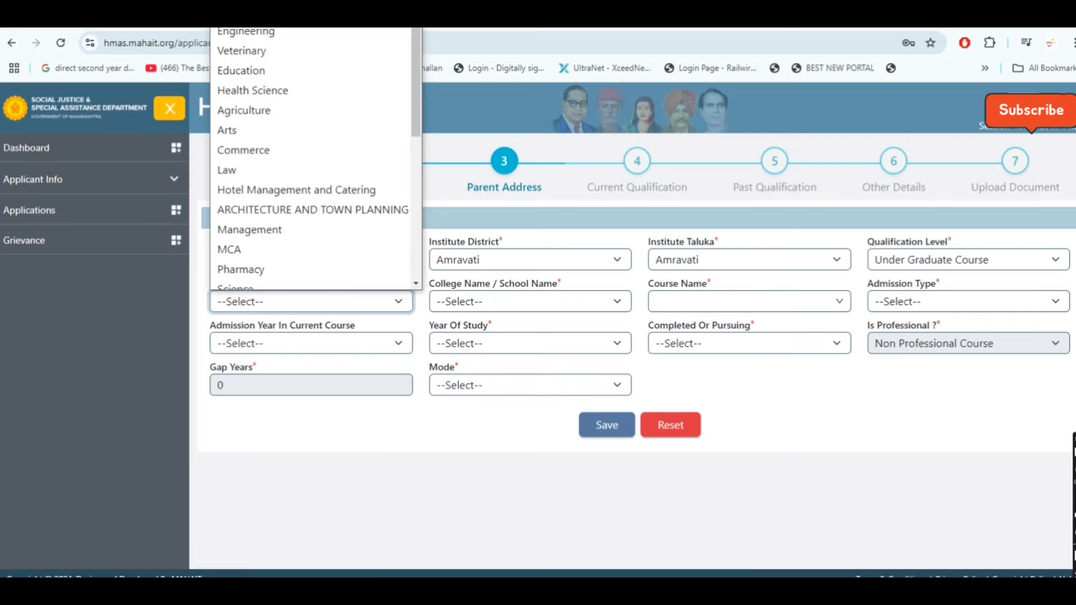
scroll(336, 249, "down", 1)
scroll(348, 171, "up", 1)
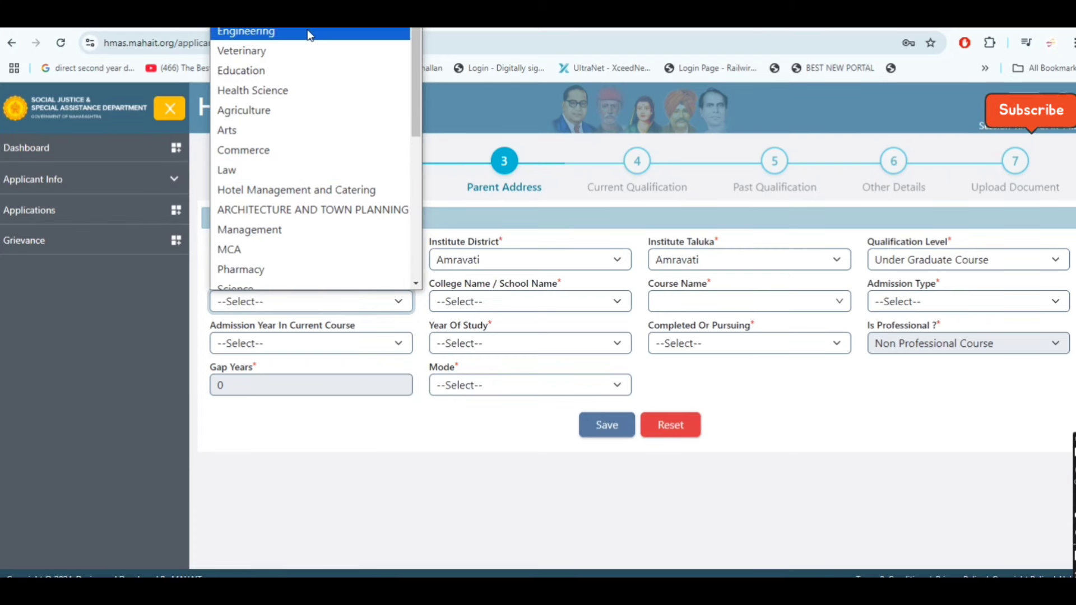
left_click(309, 33)
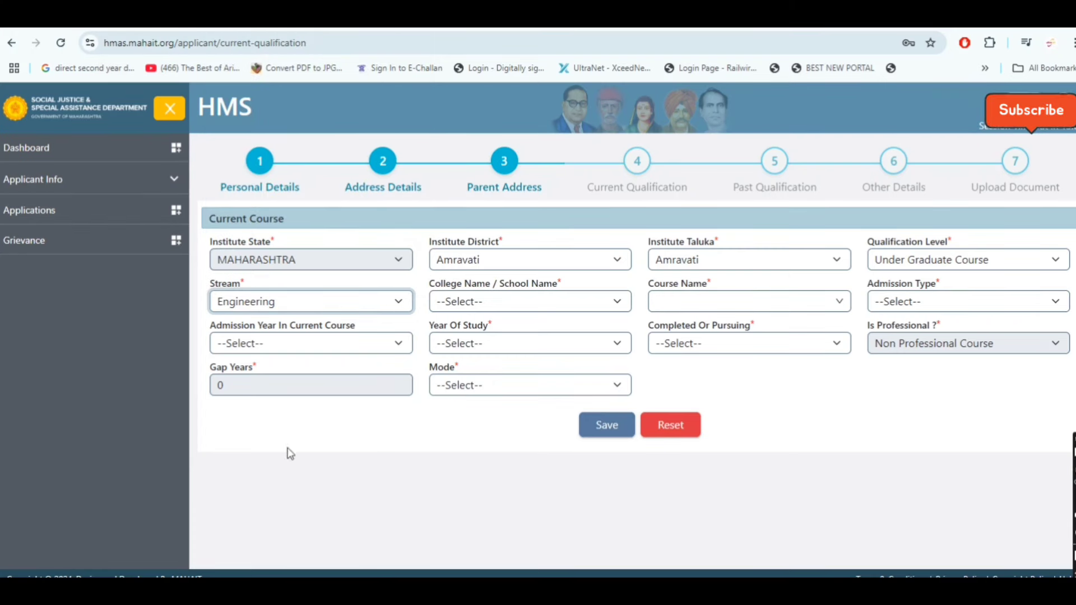
left_click(597, 303)
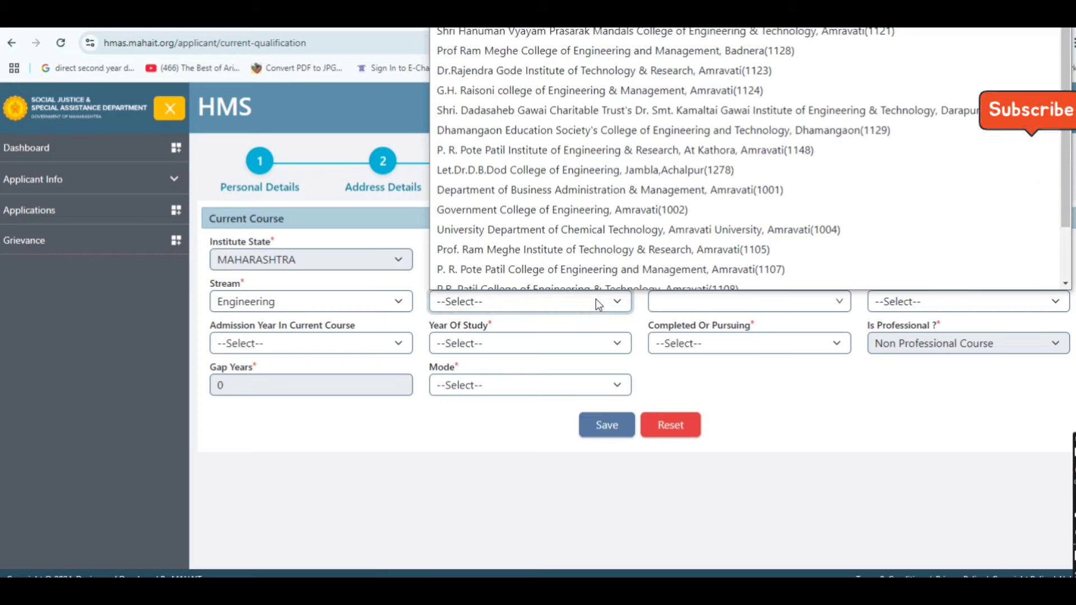
scroll(616, 168, "down", 2)
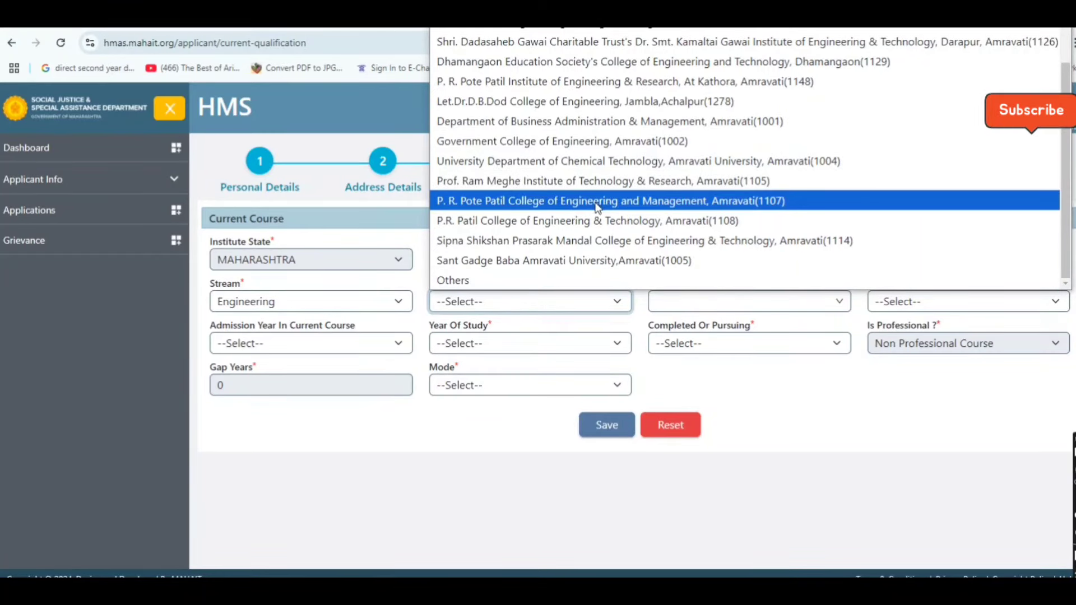
scroll(598, 208, "up", 1)
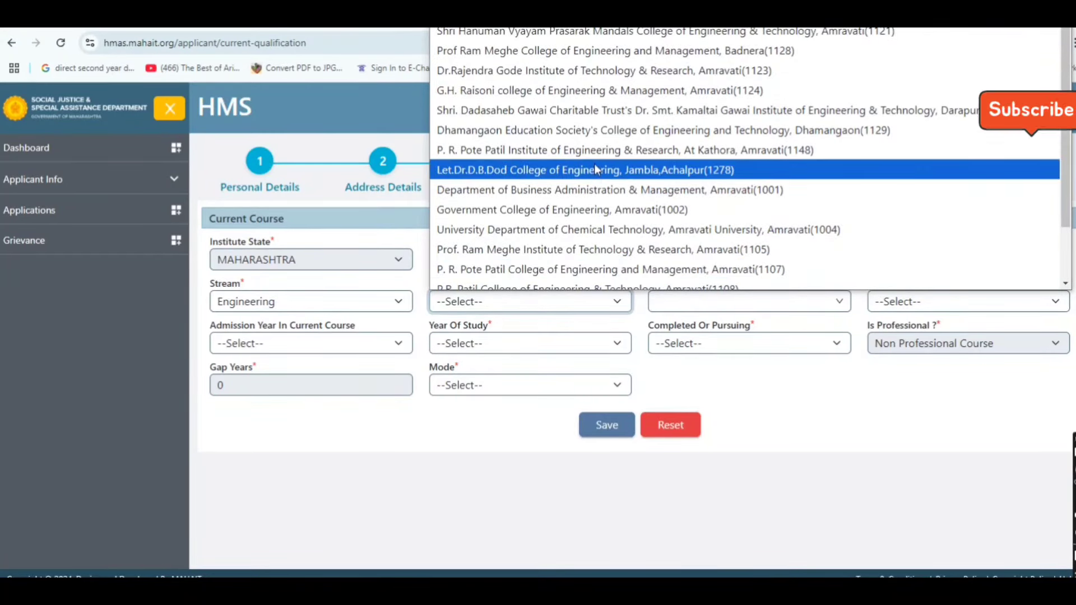
left_click(574, 247)
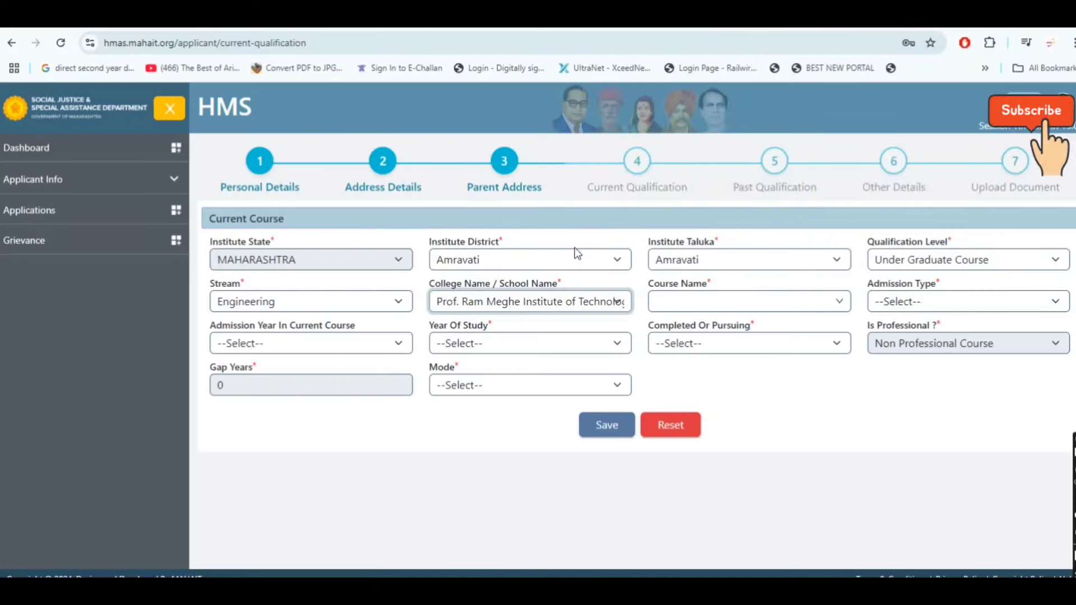
left_click(810, 305)
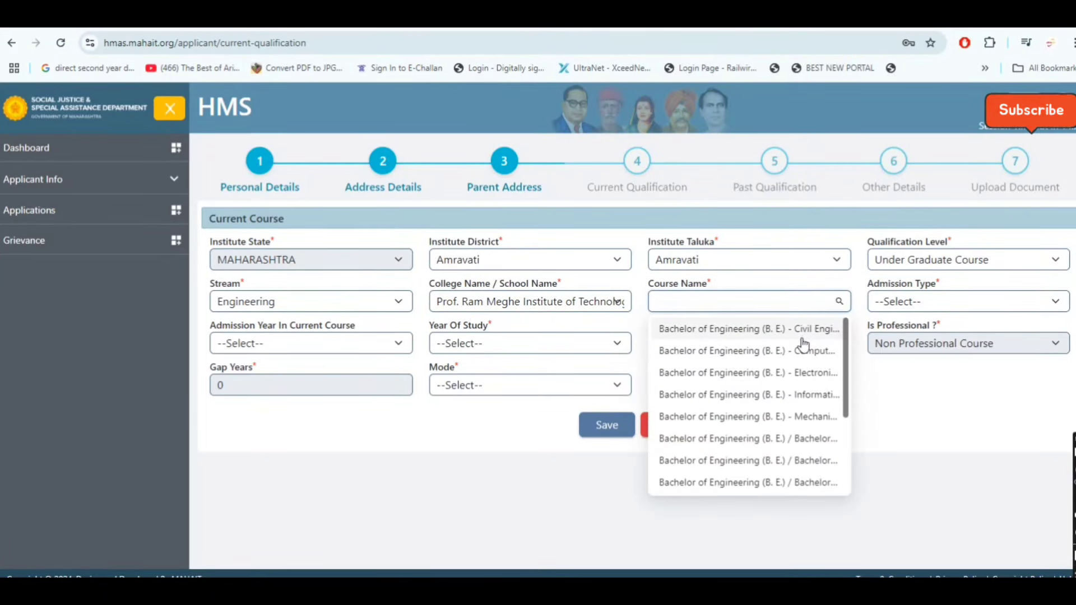
scroll(802, 364, "down", 3)
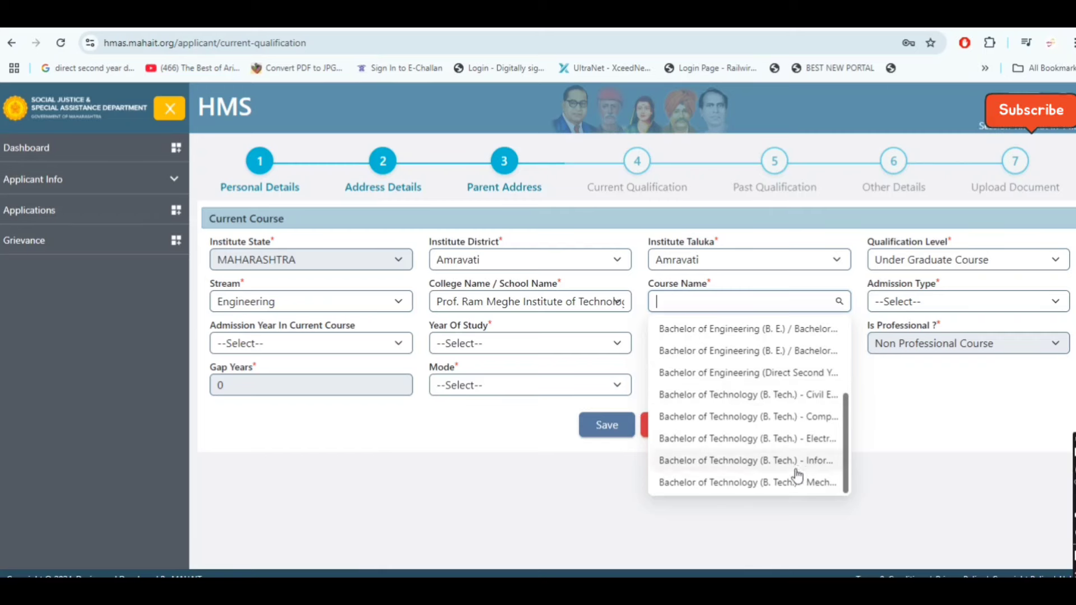
left_click(783, 417)
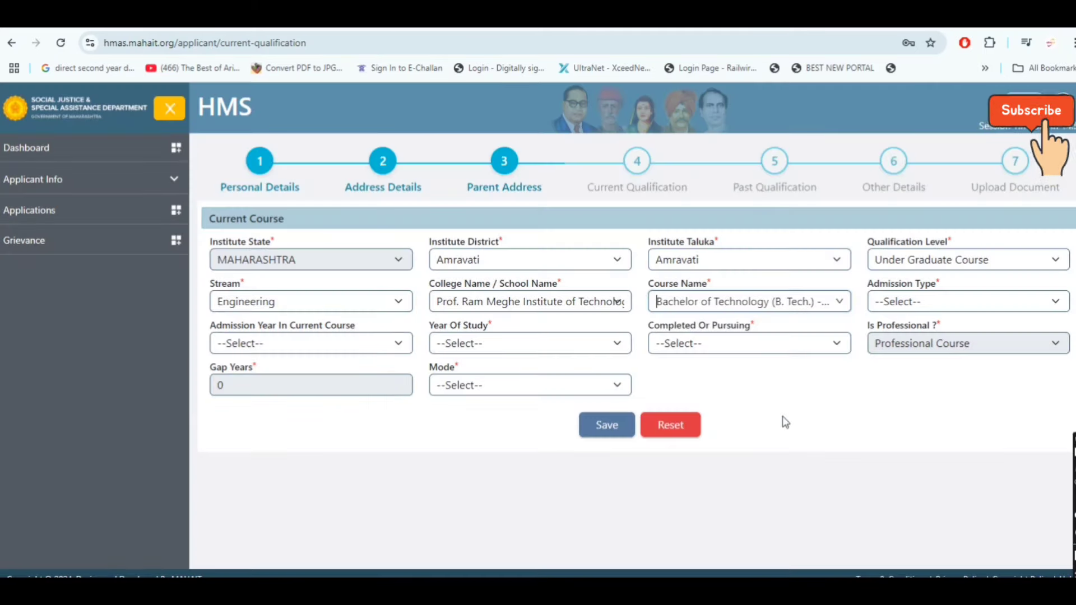
Set admission through CAP/Govt. Quota, admission year 2024, and First Year Pursuing
left_click(963, 301)
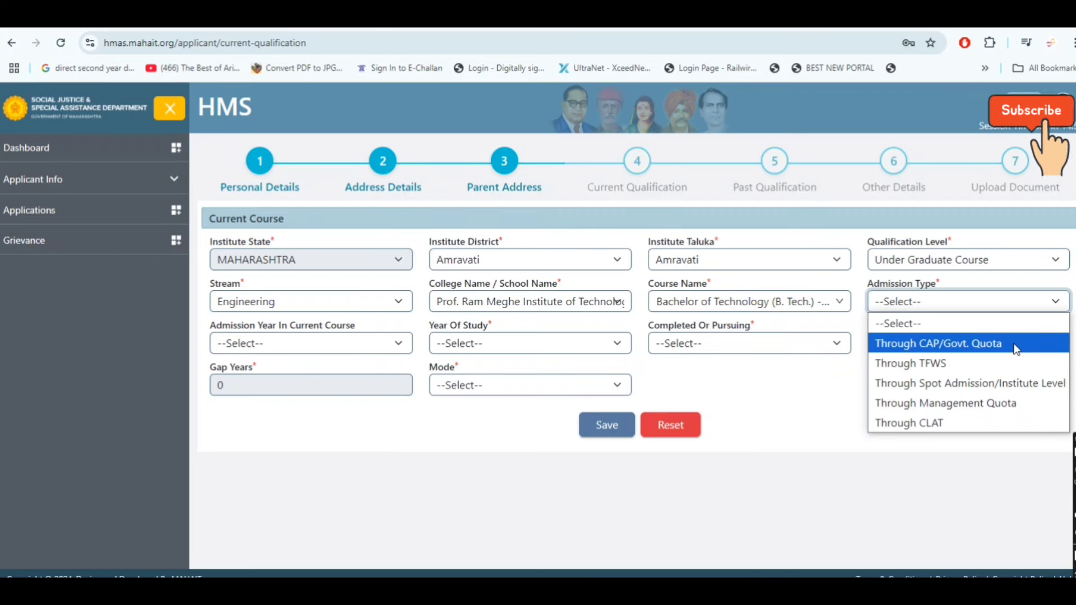
left_click(1015, 347)
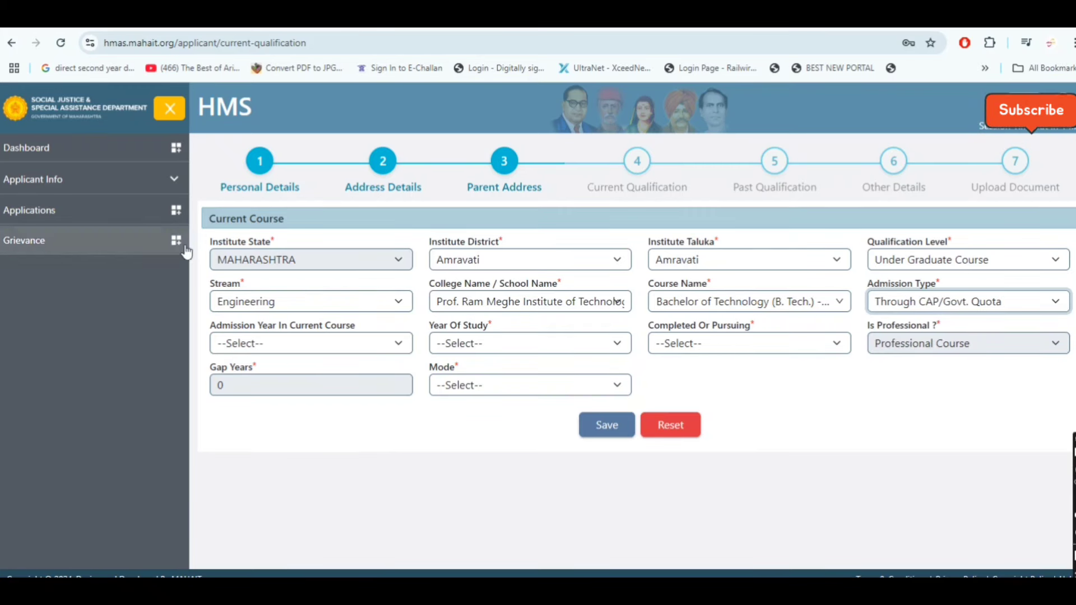
left_click(267, 340)
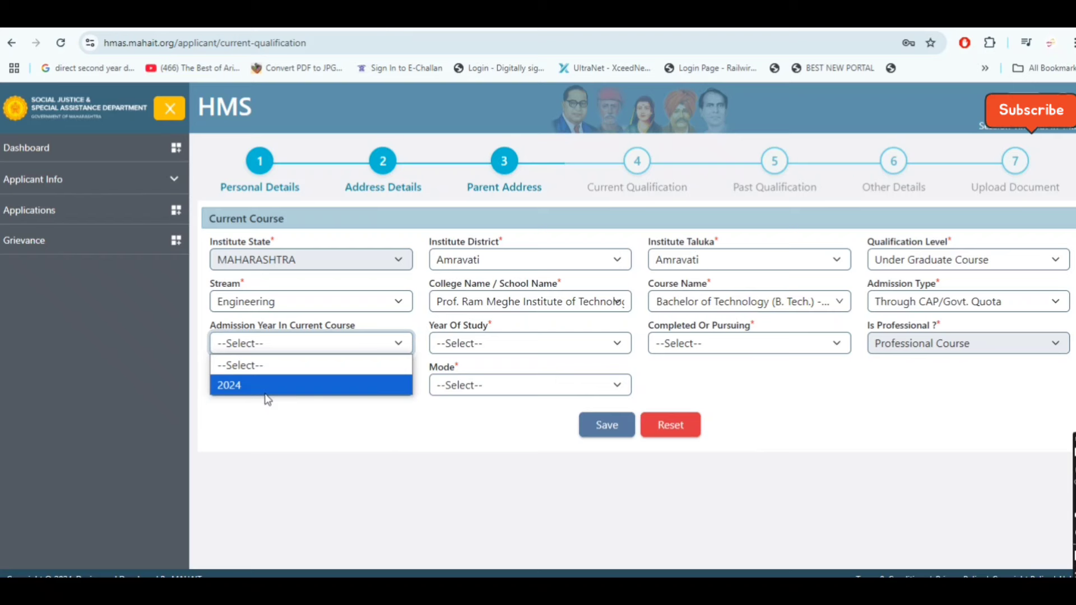
left_click(266, 392)
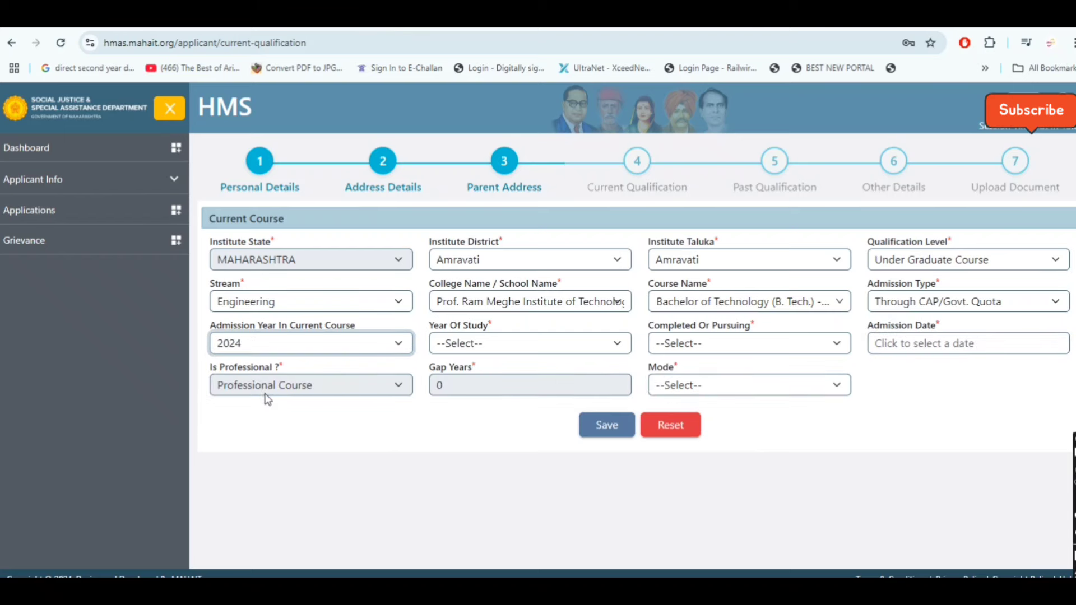
left_click(494, 345)
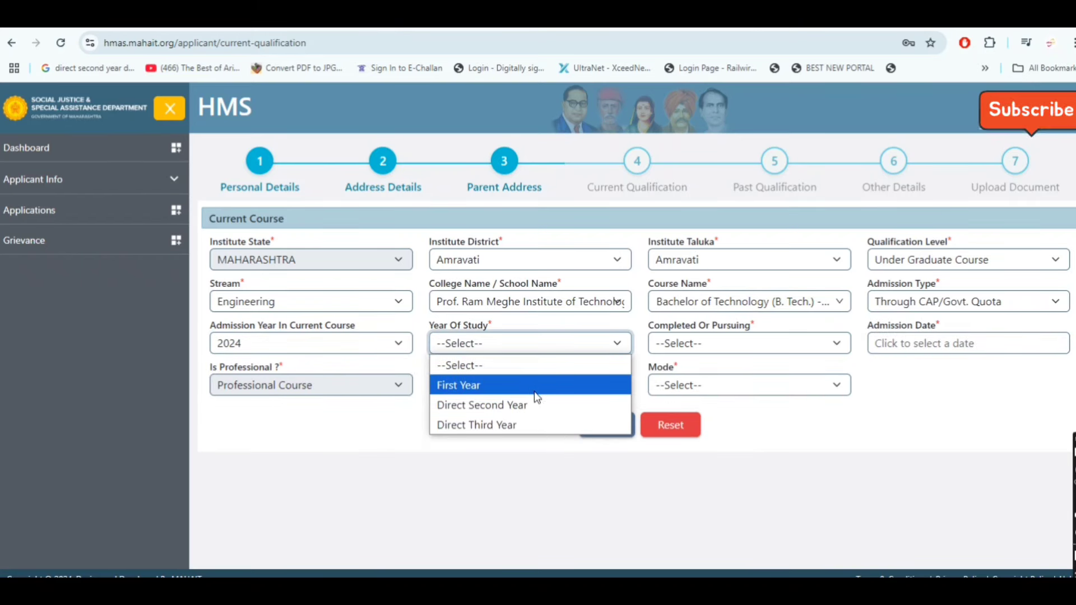
left_click(576, 386)
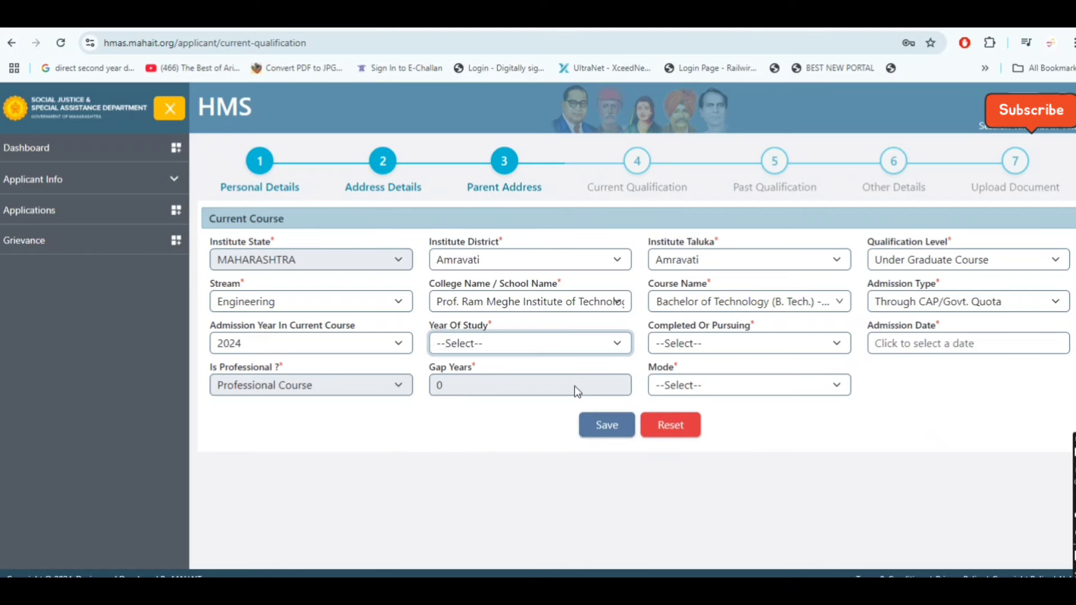
left_click(783, 344)
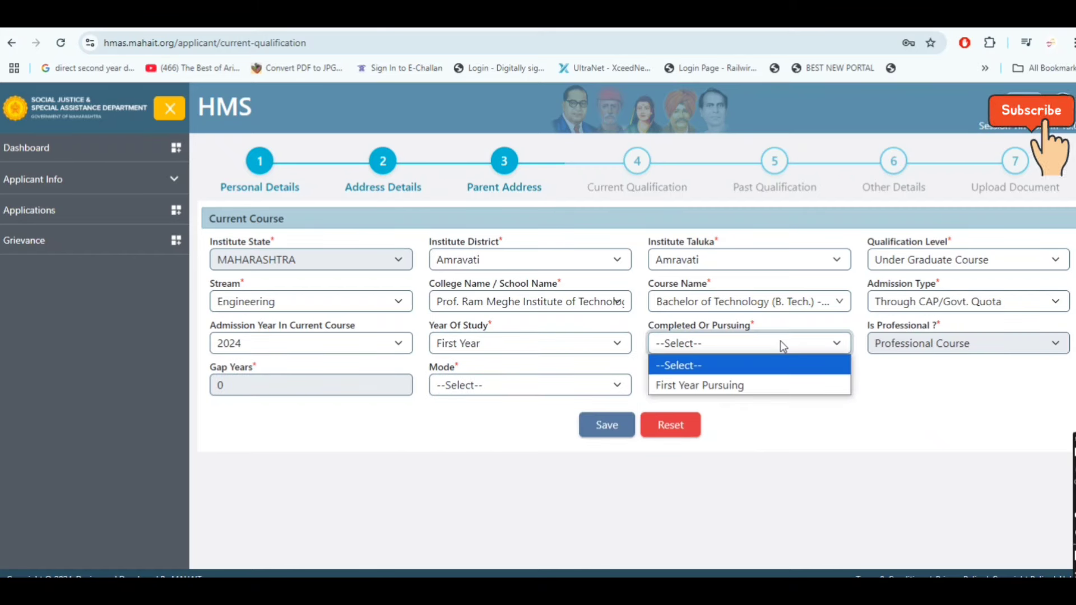
left_click(775, 389)
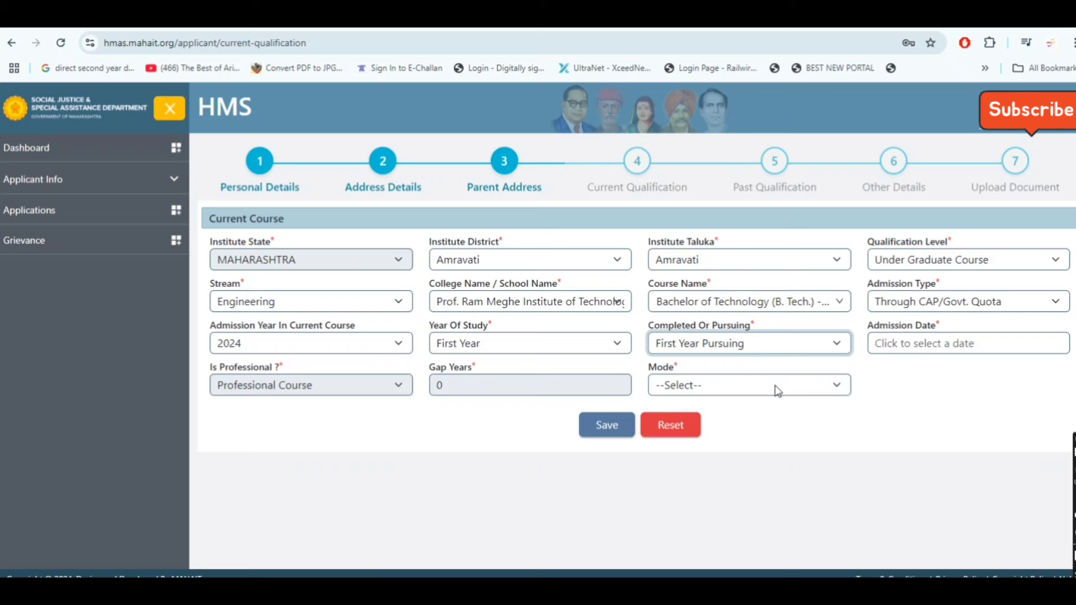
Set the admission date to 26 July 2024 and the study mode to Regular
left_click(954, 344)
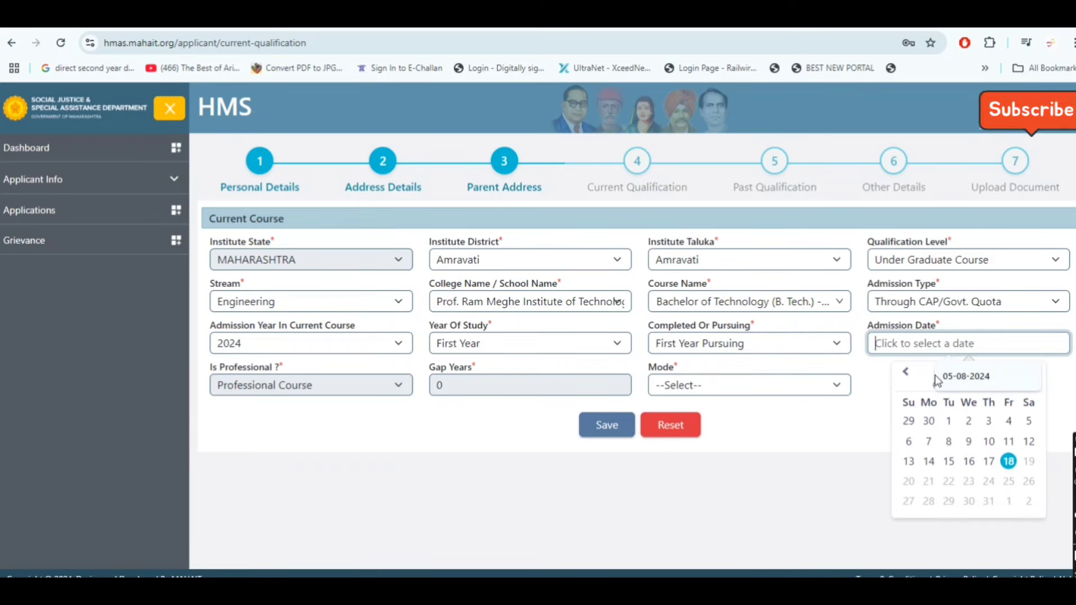
left_click(904, 372)
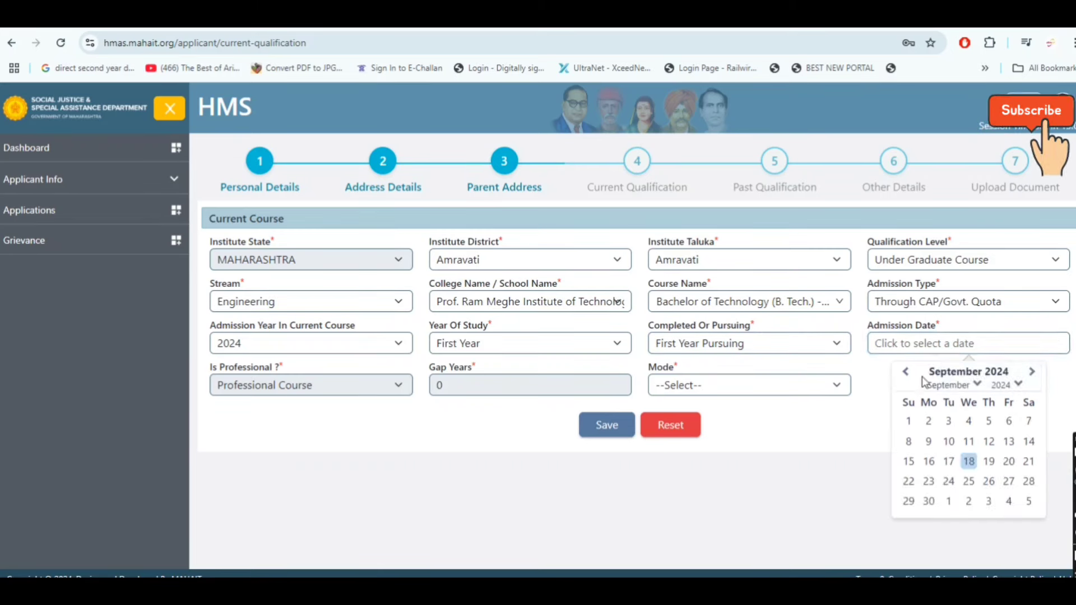
left_click(904, 371)
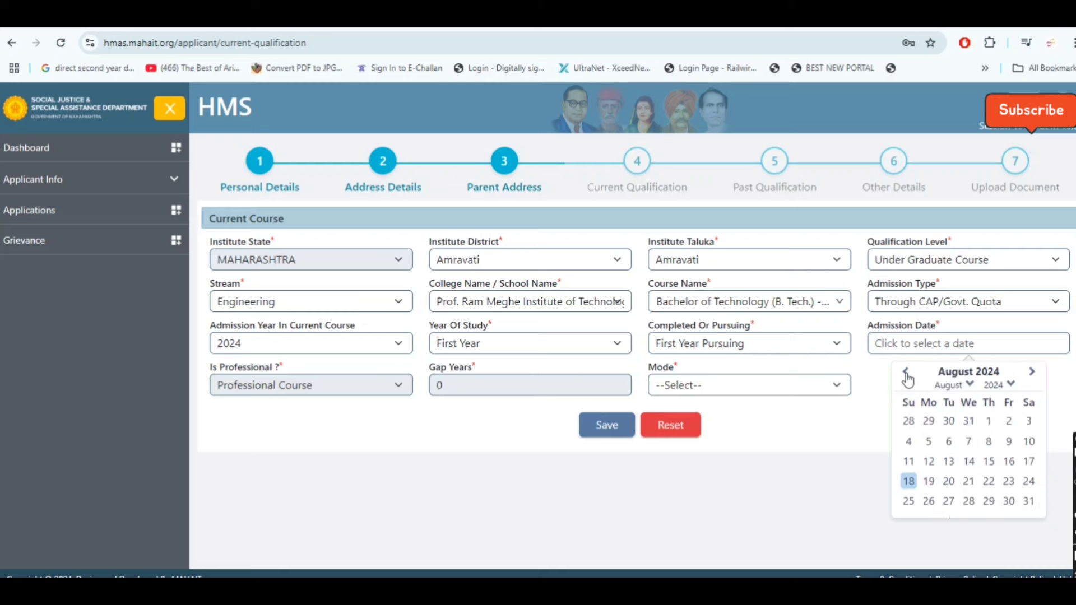
left_click(905, 371)
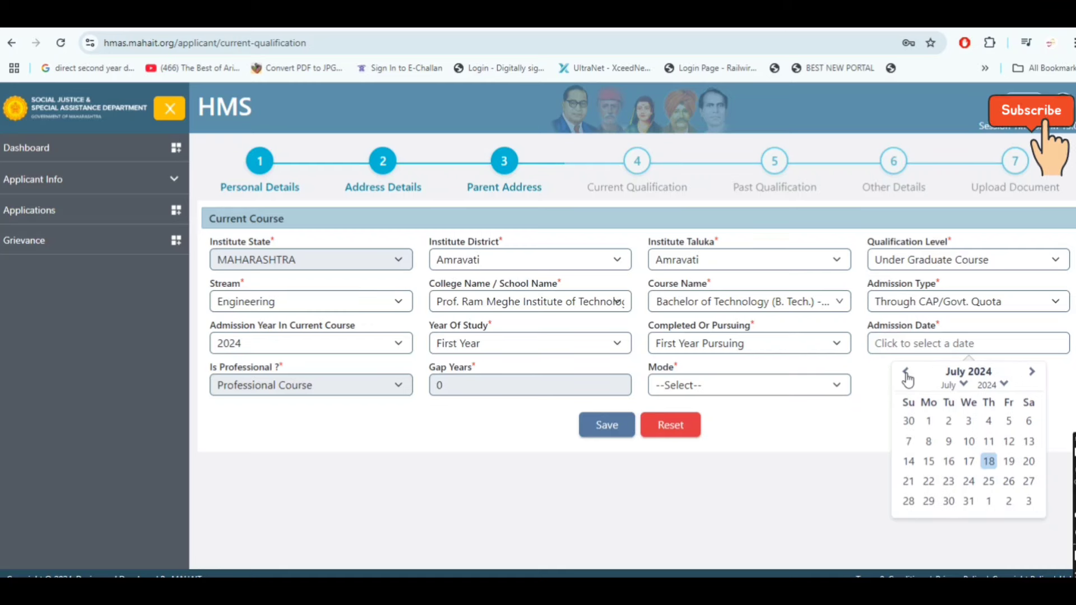
left_click(1008, 481)
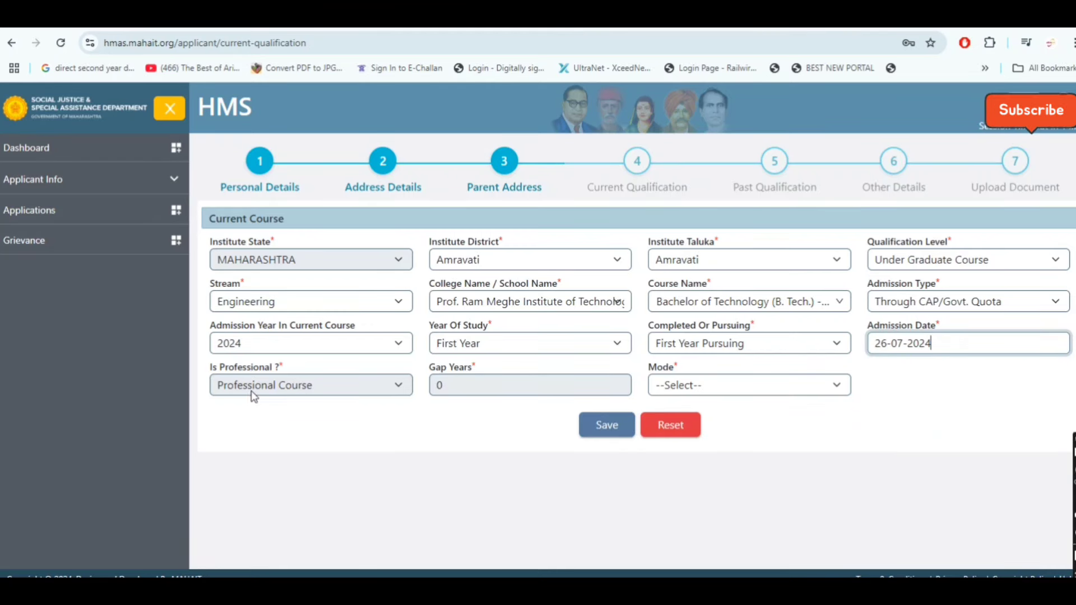
left_click(772, 387)
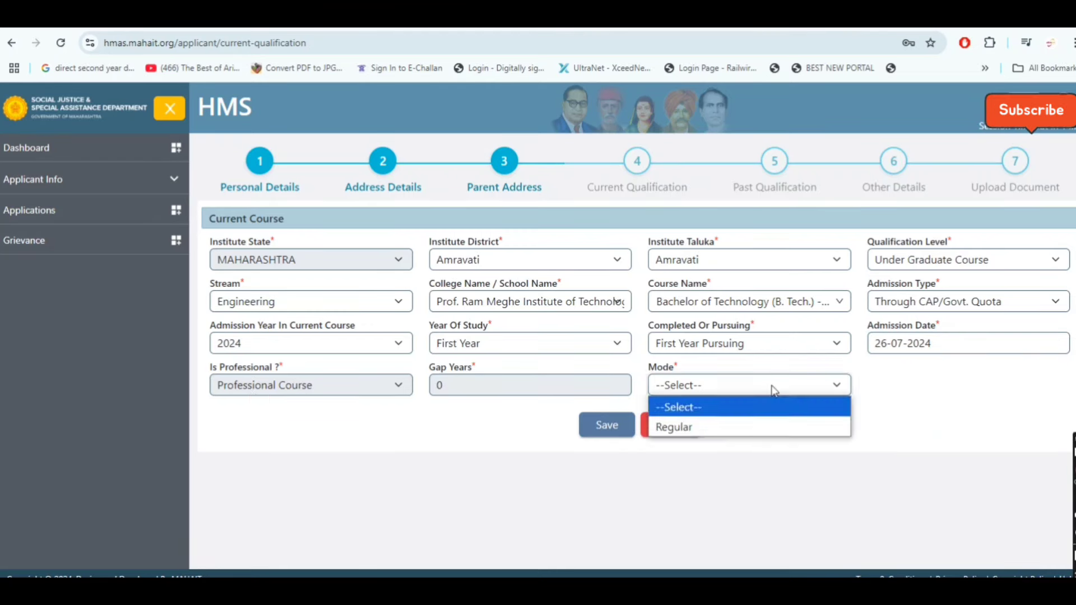
left_click(778, 425)
Save the current course details and continue to the Past Qualification step
left_click(388, 459)
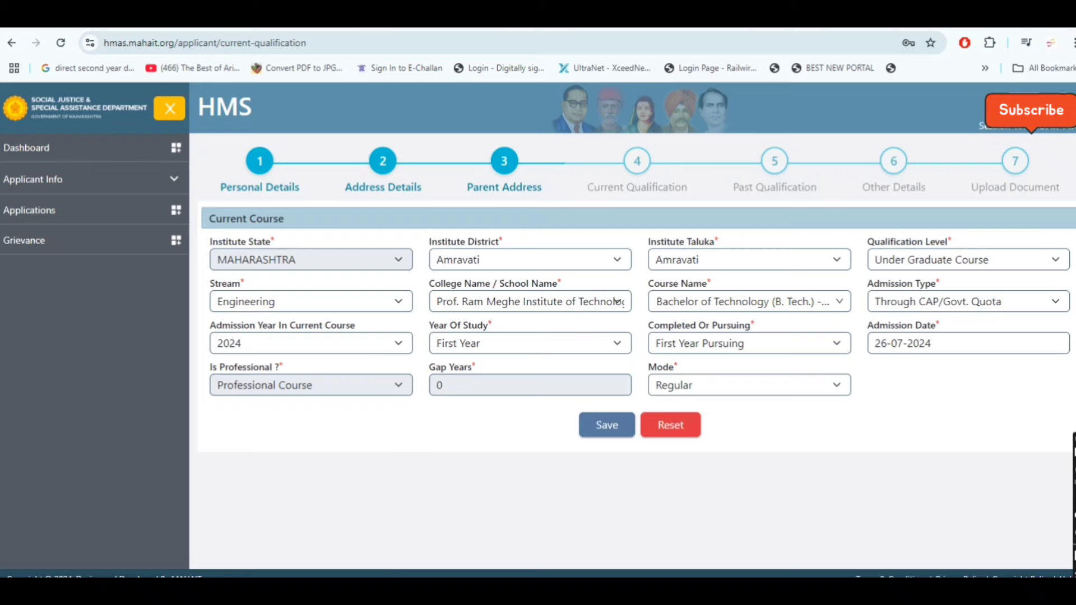
left_click(608, 425)
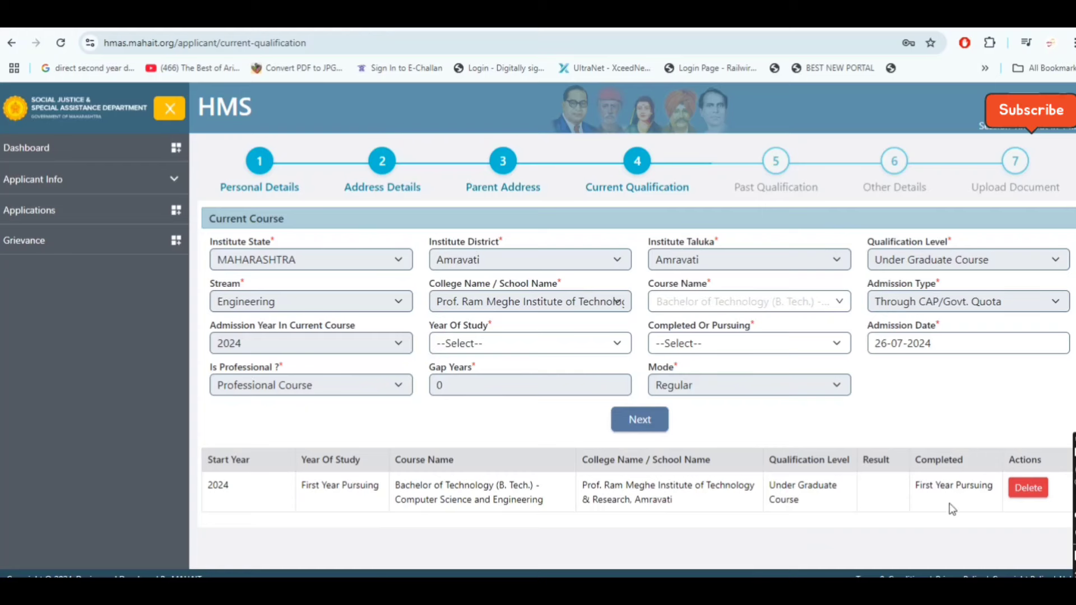
left_click(635, 420)
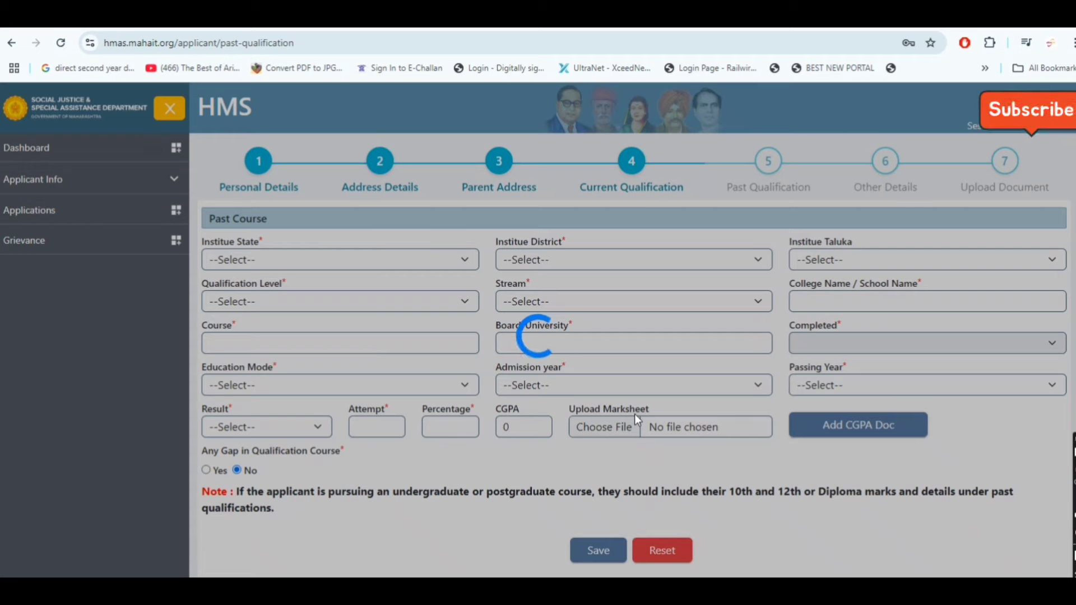
Set the past institute location to MAHARASHTRA, Amravati district, Achalpur taluka
scroll(636, 417, "down", 1)
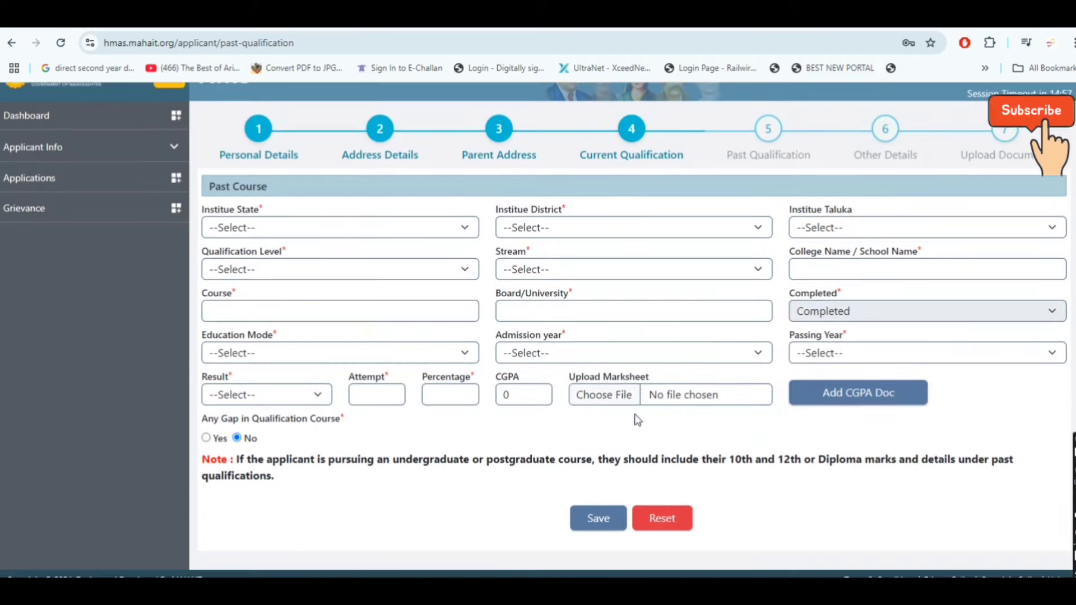
scroll(635, 416, "up", 1)
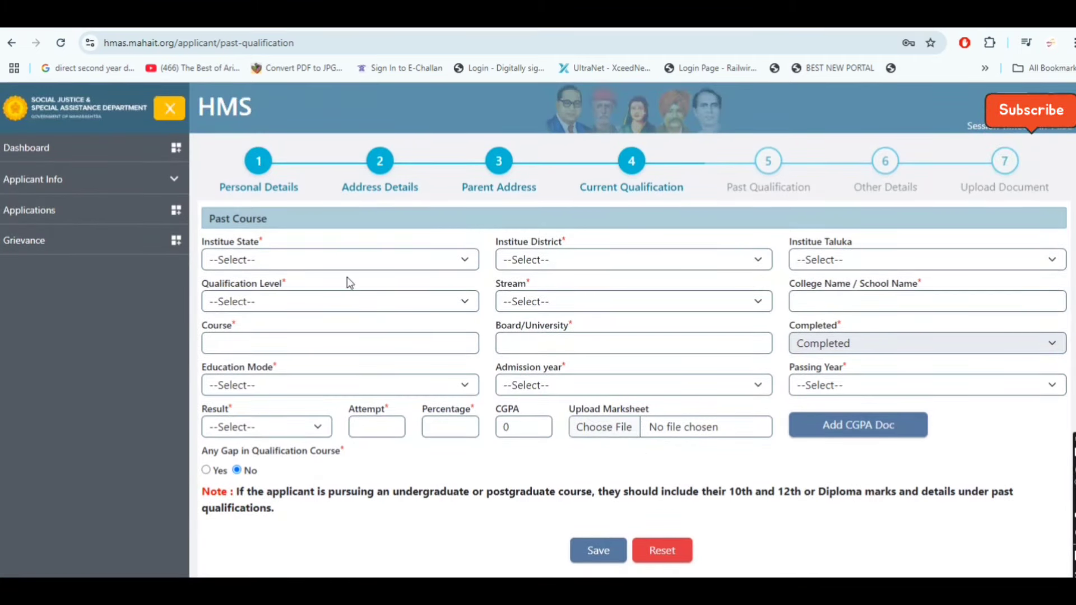
left_click(347, 261)
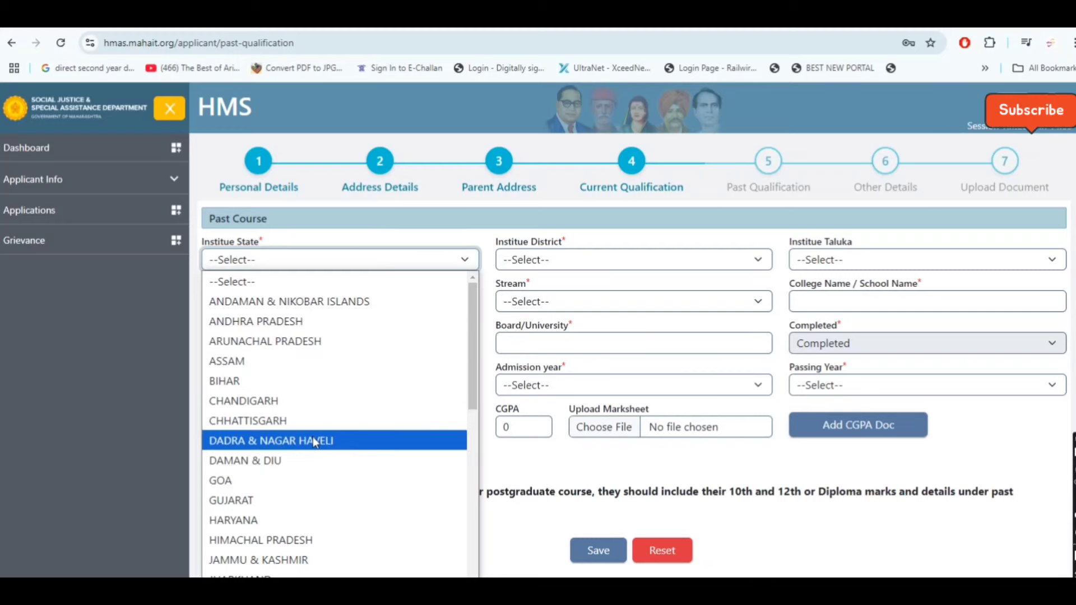
scroll(312, 440, "down", 2)
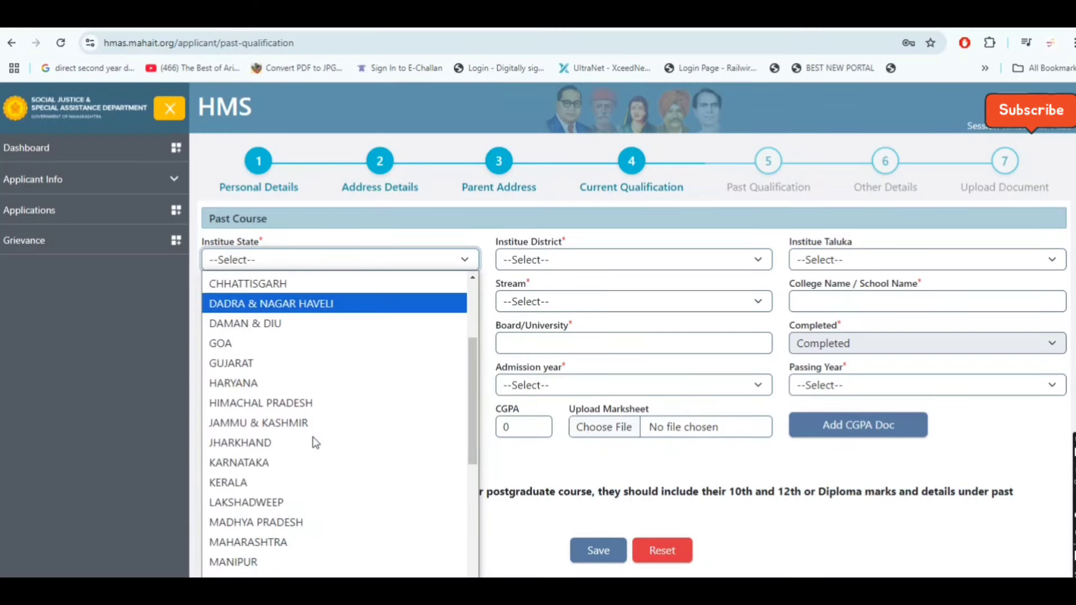
left_click(295, 542)
left_click(563, 261)
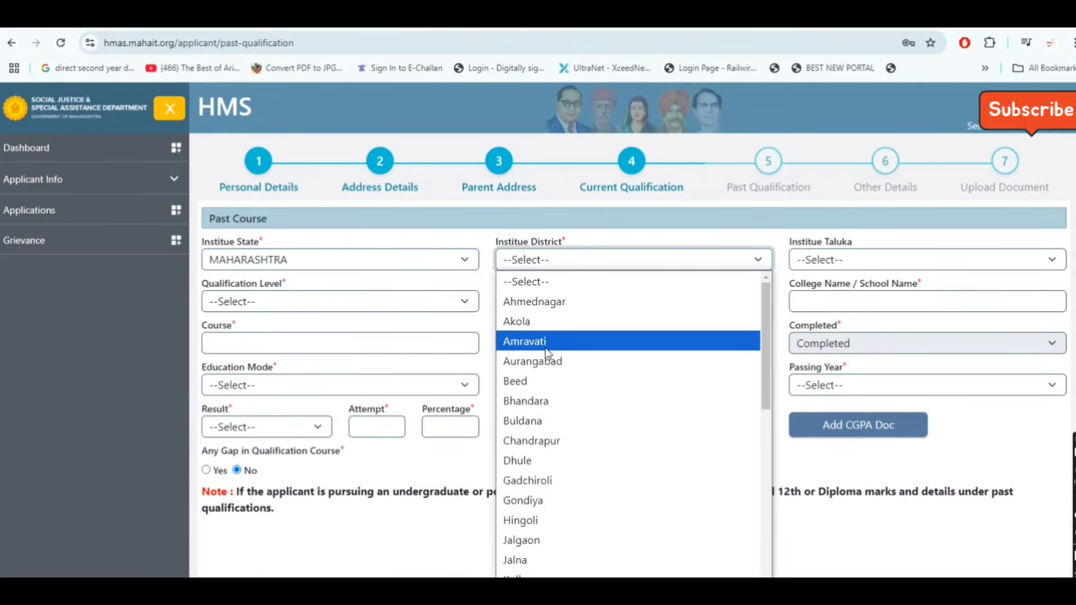
left_click(547, 341)
left_click(855, 259)
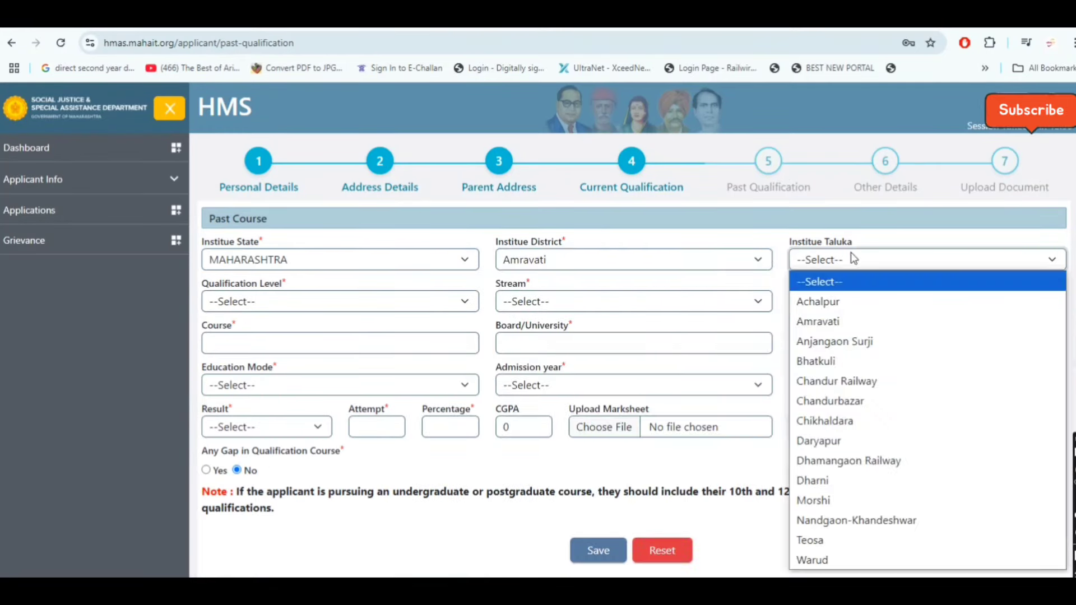
left_click(846, 306)
Set the qualification level to S.S.C. (10 Std) with the SSC stream
left_click(304, 301)
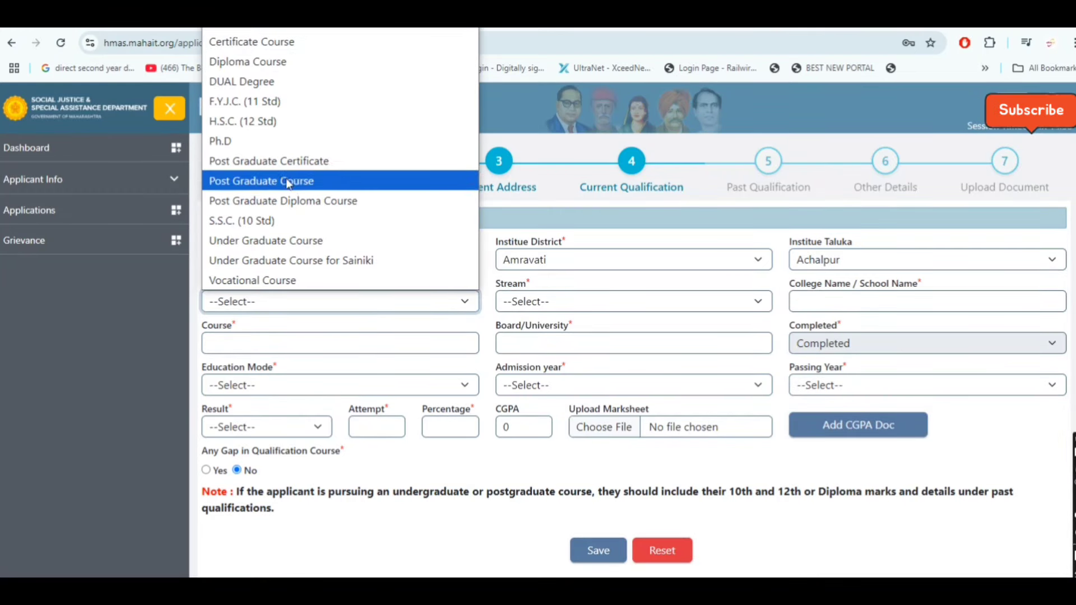
left_click(281, 219)
left_click(619, 304)
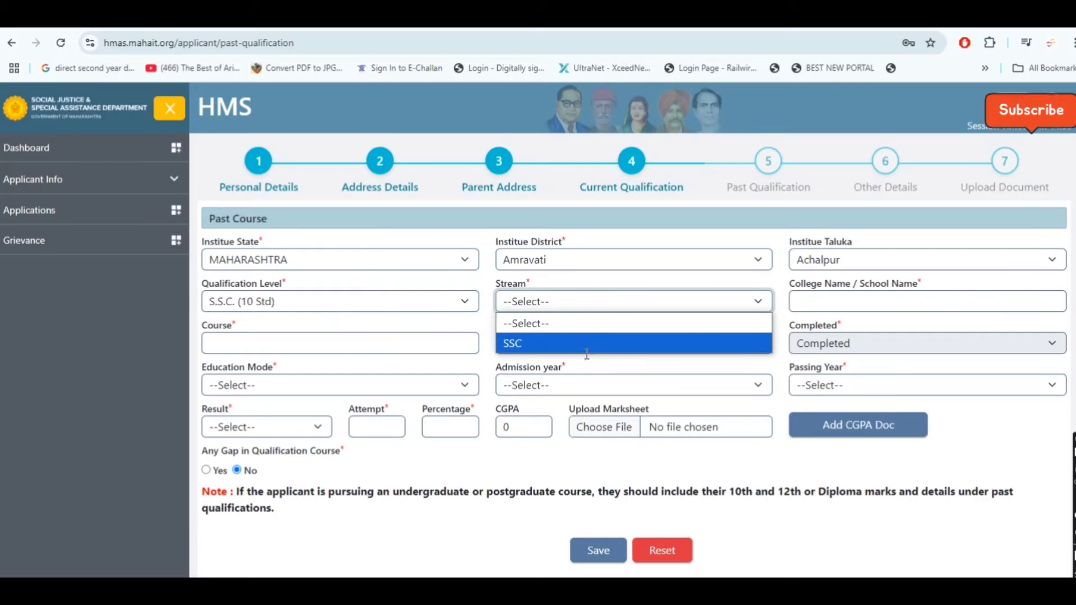
left_click(586, 344)
left_click(866, 311)
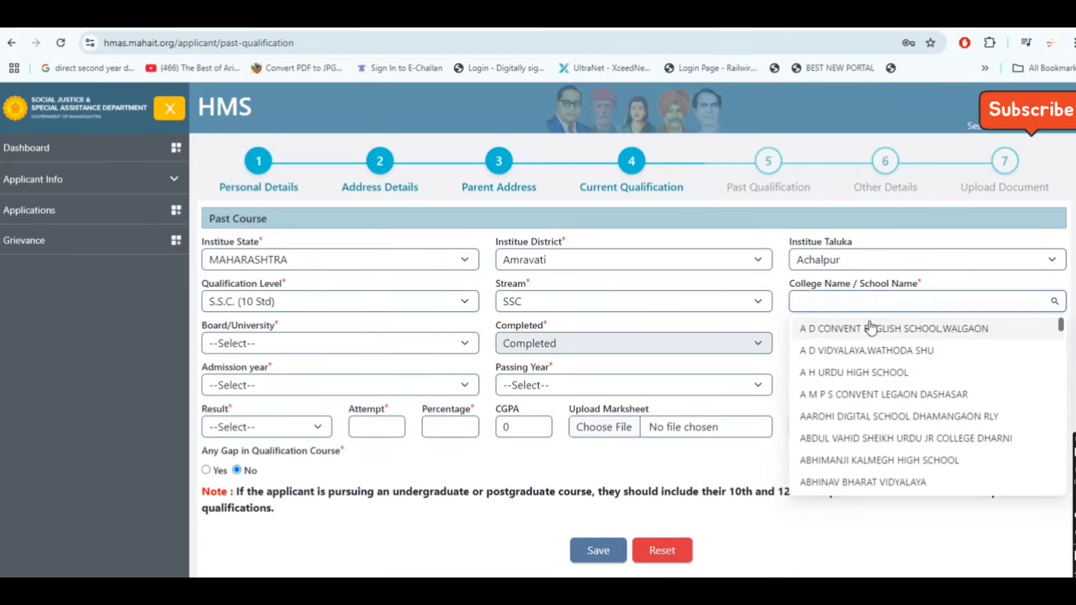
Choose A M P S CONVENT LEGAON DASHASAR, the Maharashtra state board, Regular mode, and admission year 2021
left_click(877, 399)
left_click(288, 351)
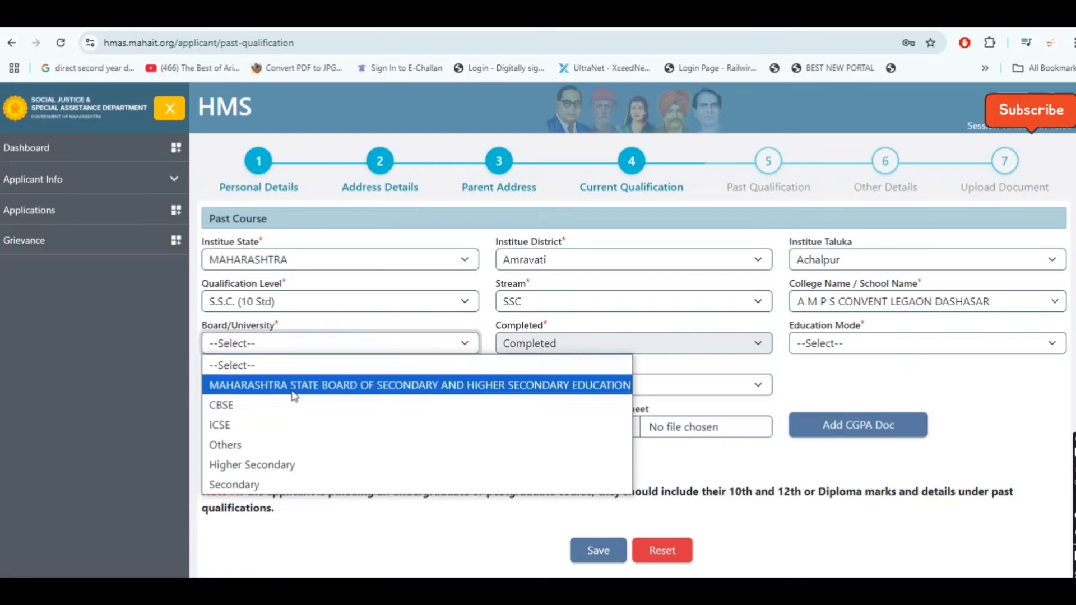
left_click(292, 380)
left_click(865, 344)
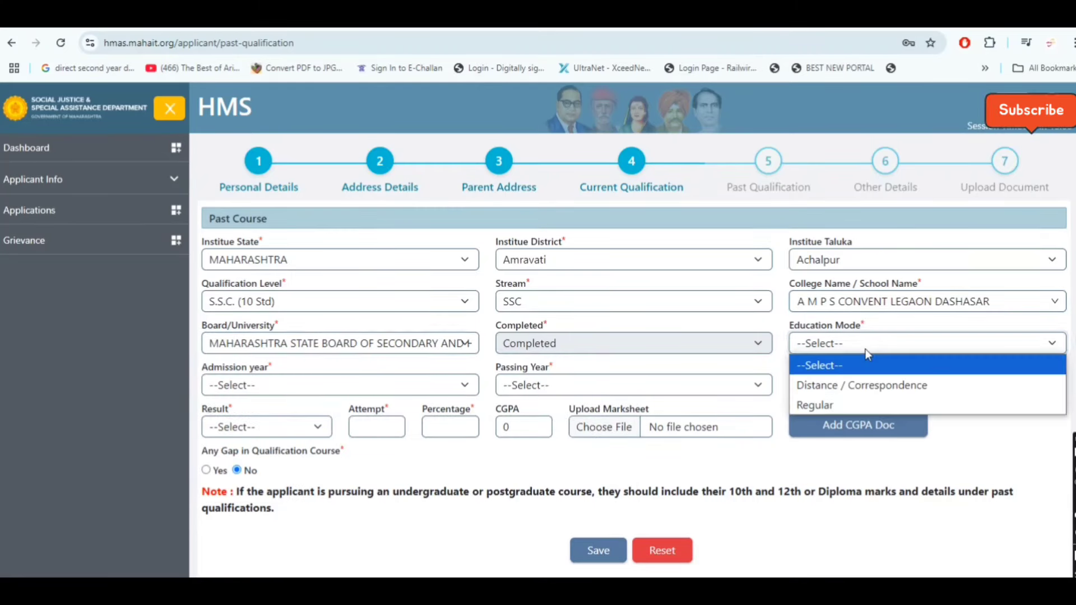
left_click(857, 405)
left_click(267, 385)
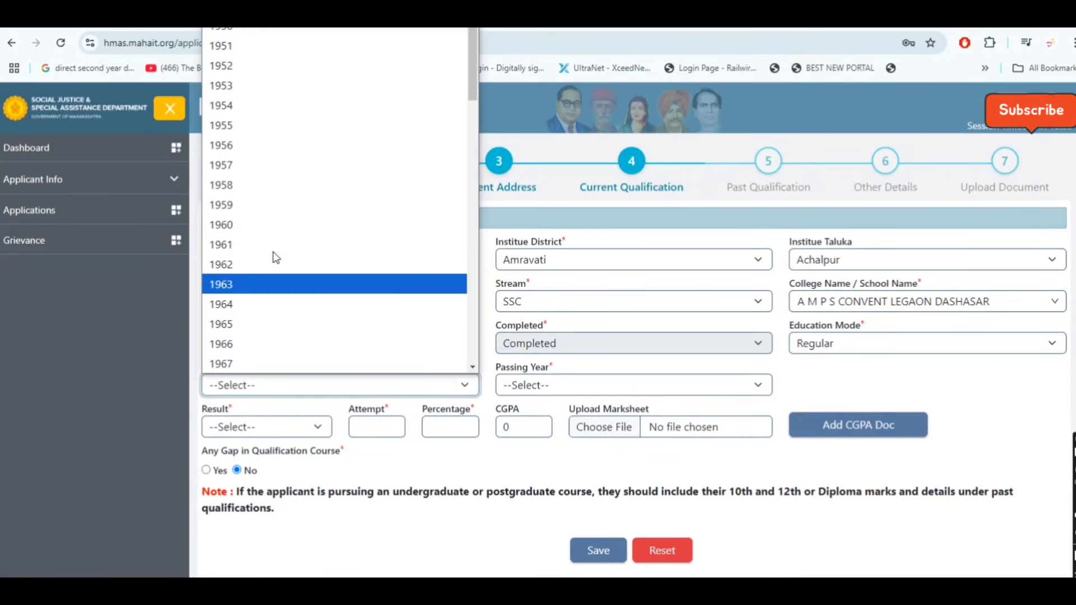
scroll(357, 337, "down", 10)
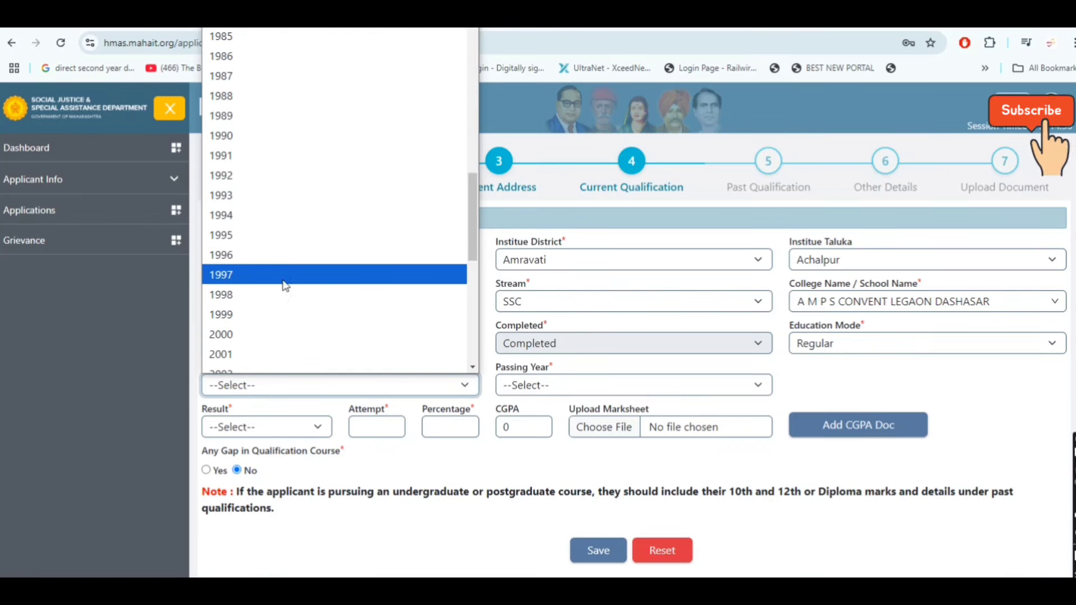
scroll(263, 360, "down", 2)
scroll(266, 358, "down", 5)
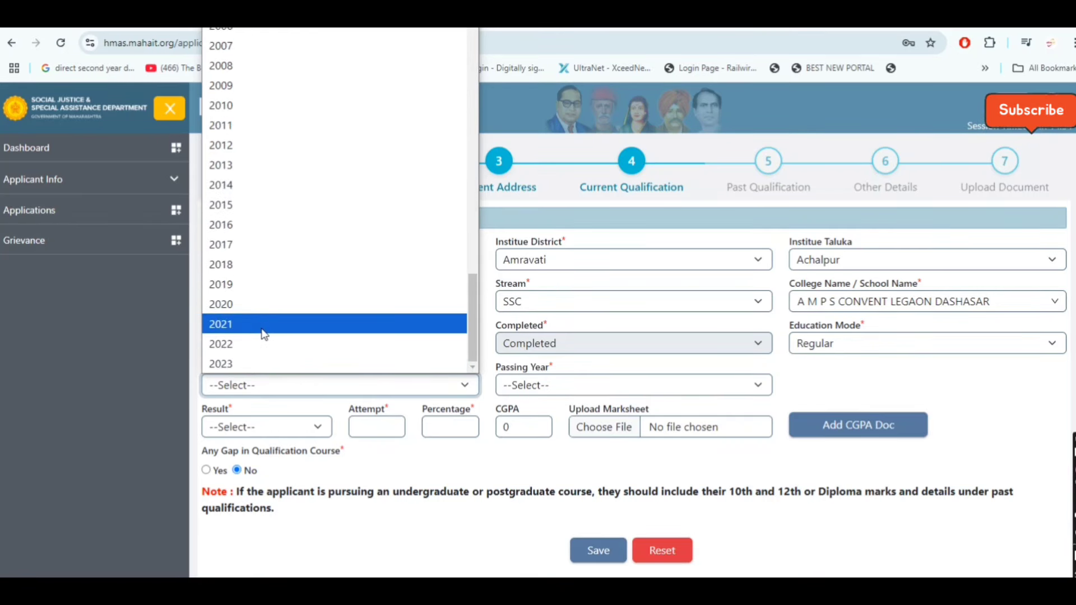
left_click(264, 331)
Enter passing year 2022, result Pass, 1 attempt, 69.04%, and save the SSC record
left_click(577, 384)
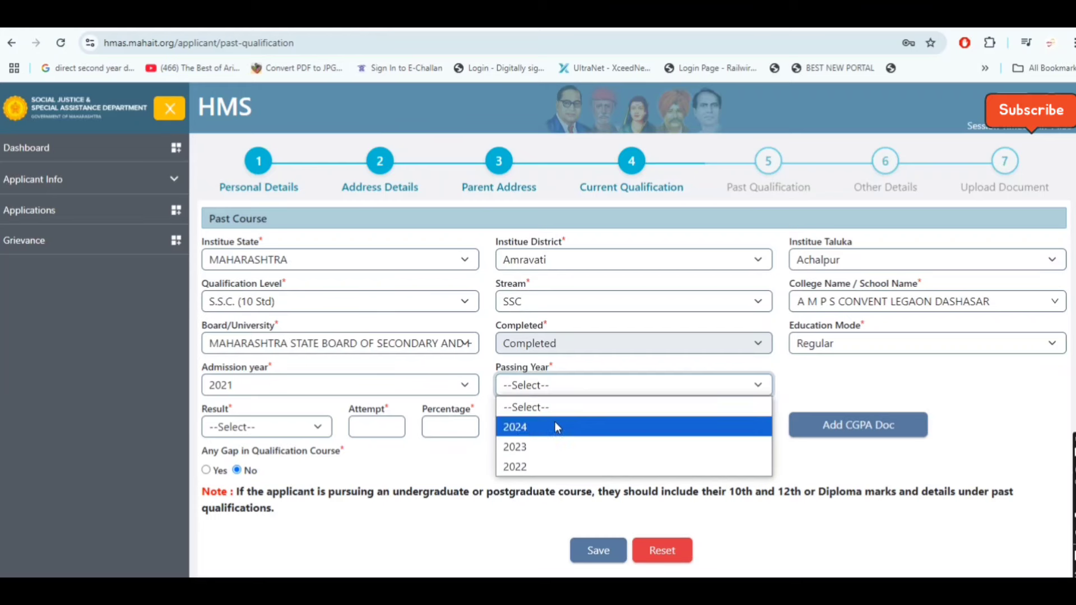
left_click(555, 426)
left_click(566, 386)
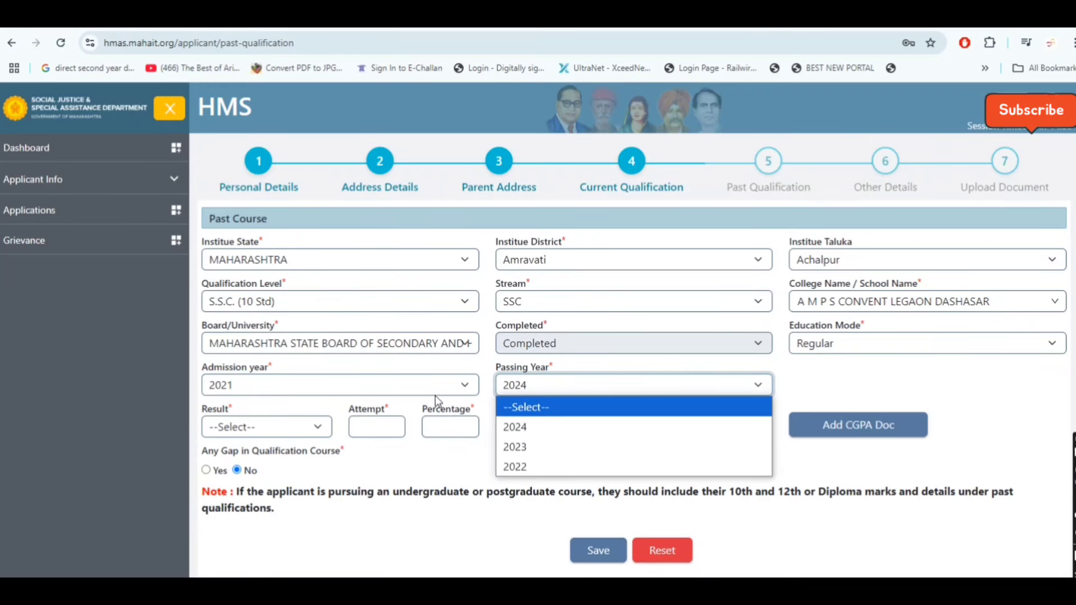
left_click(562, 468)
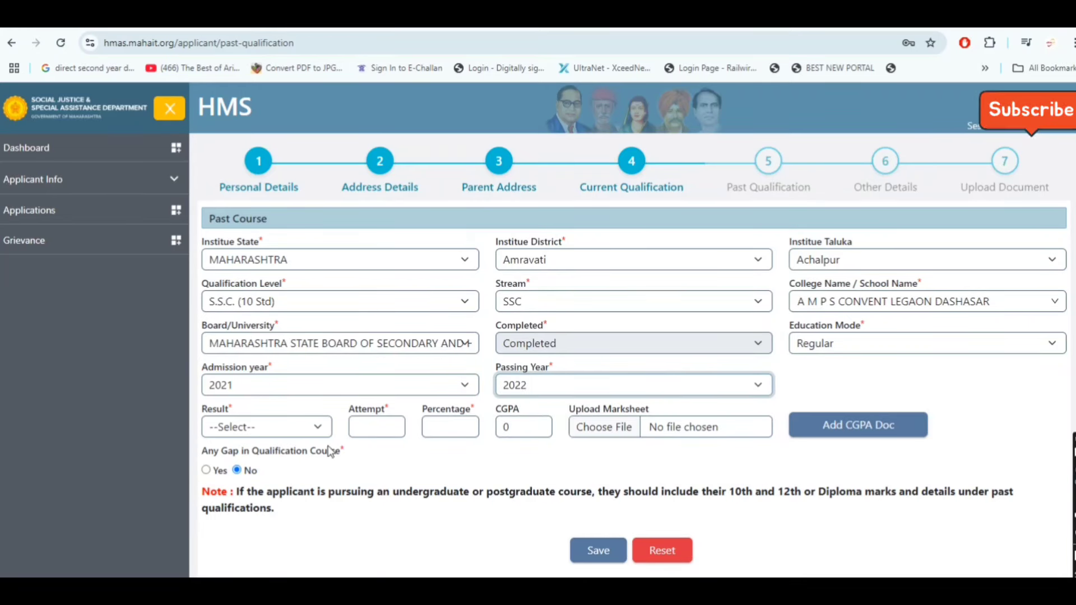
left_click(301, 431)
left_click(298, 469)
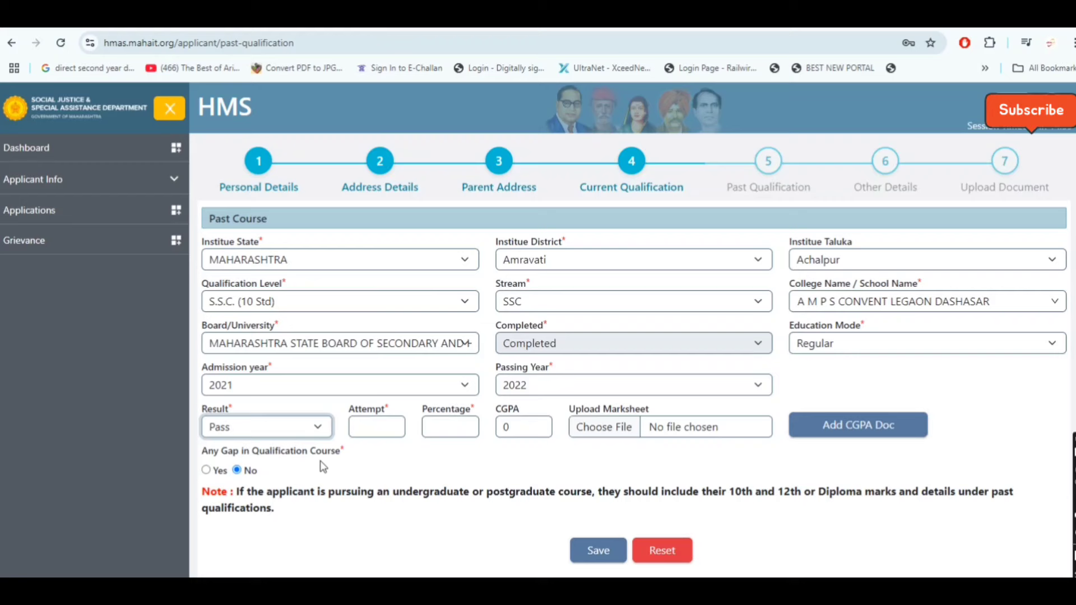
left_click(373, 427)
type("1")
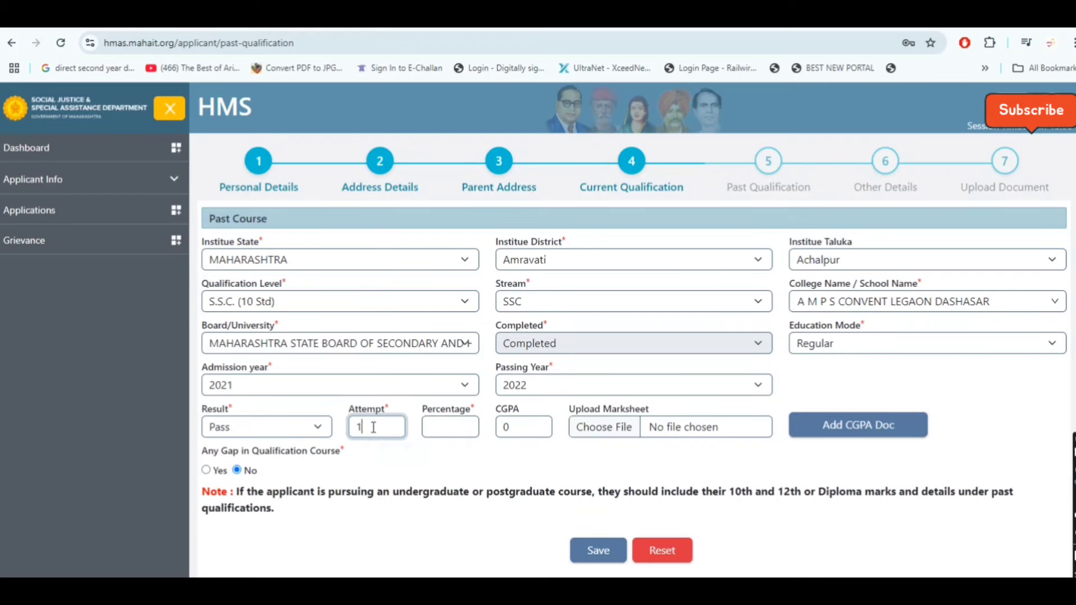
left_click(441, 431)
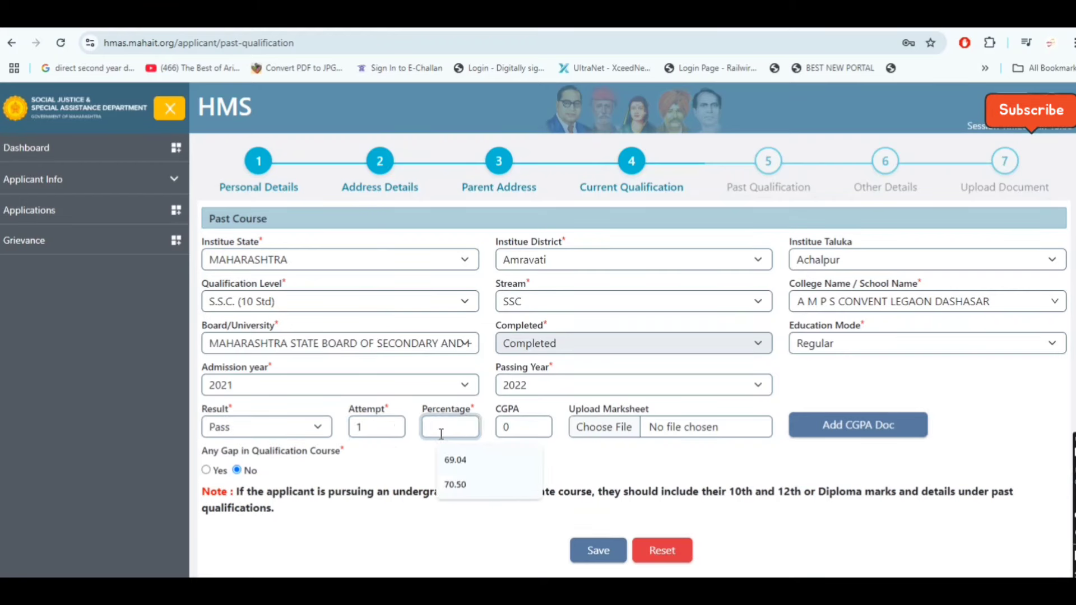
left_click(460, 458)
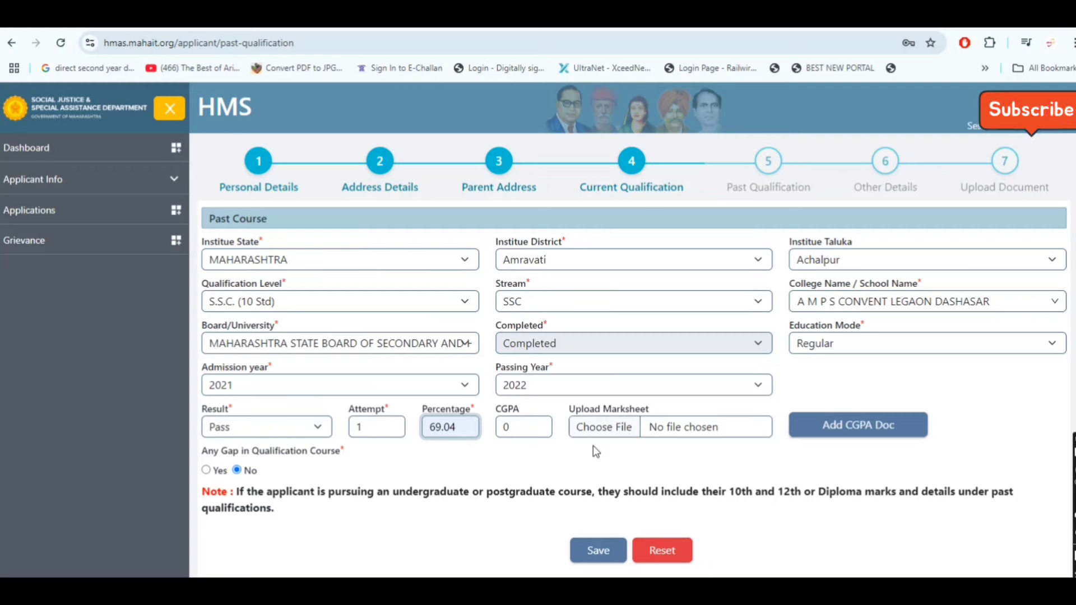
key("Return")
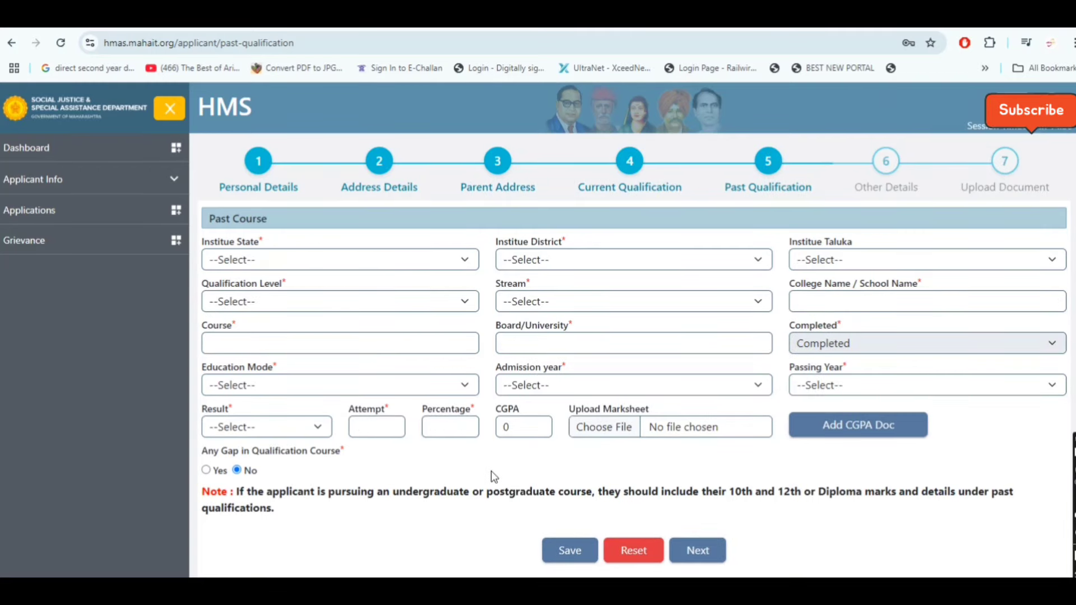
Set the H.S.C. institute location to MAHARASHTRA, Amravati district, Achalpur taluka
scroll(491, 471, "down", 2)
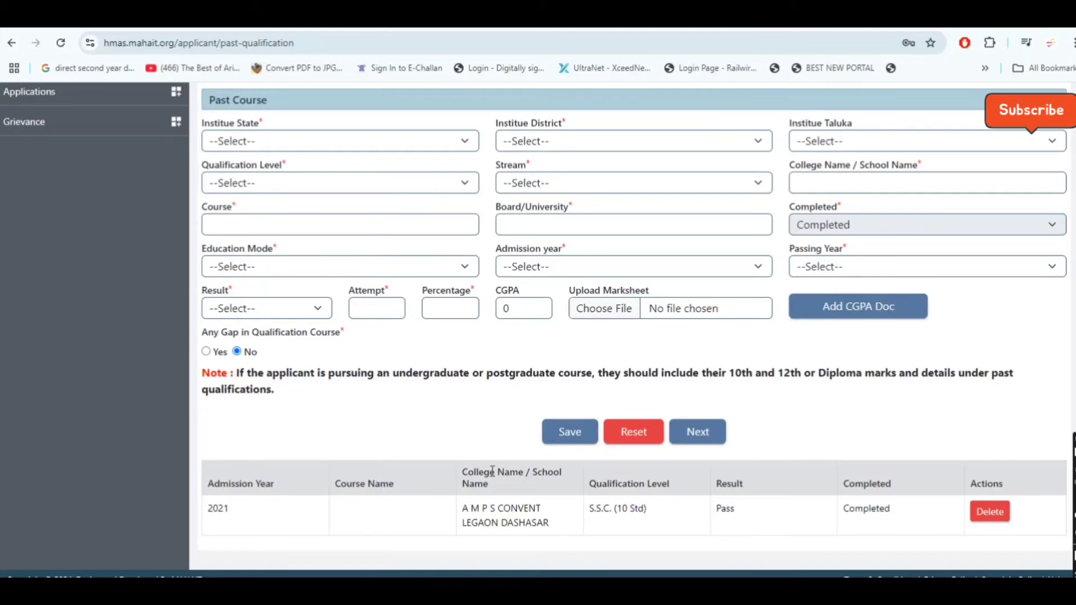
scroll(492, 470, "up", 2)
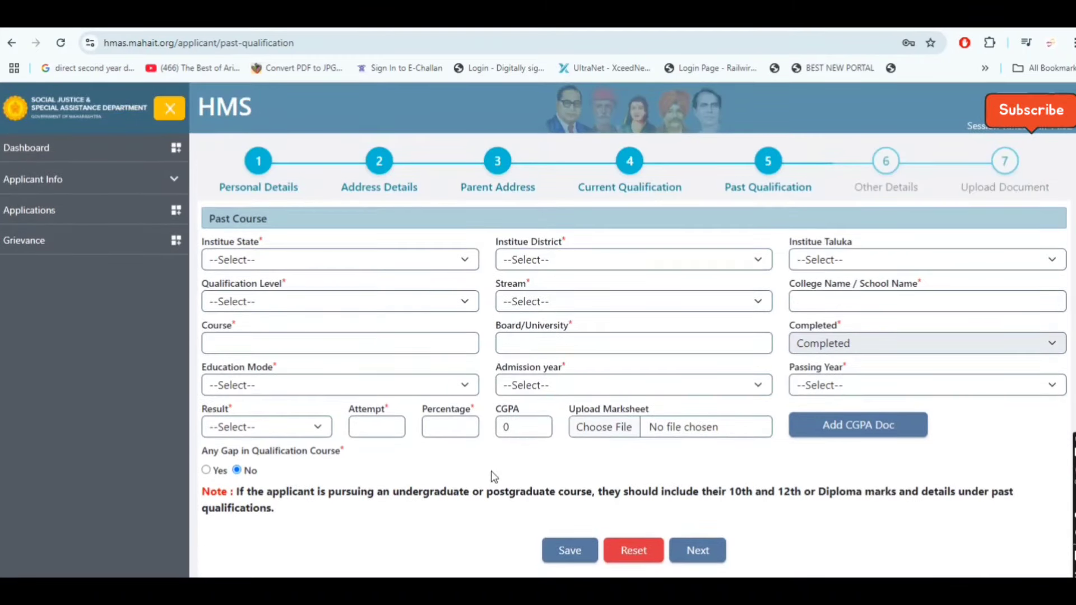
left_click(343, 259)
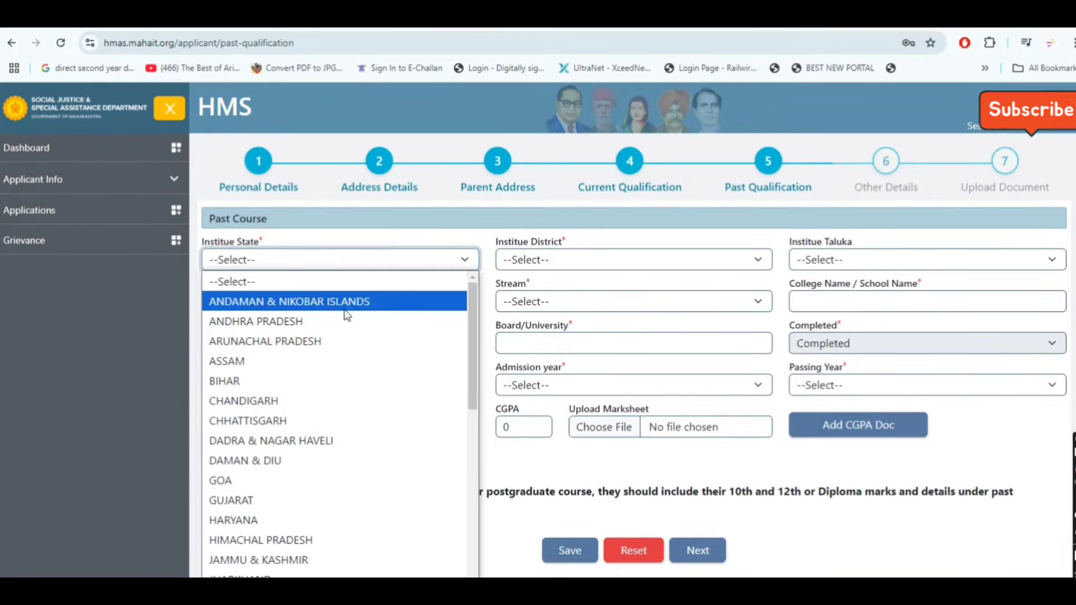
scroll(312, 443, "down", 2)
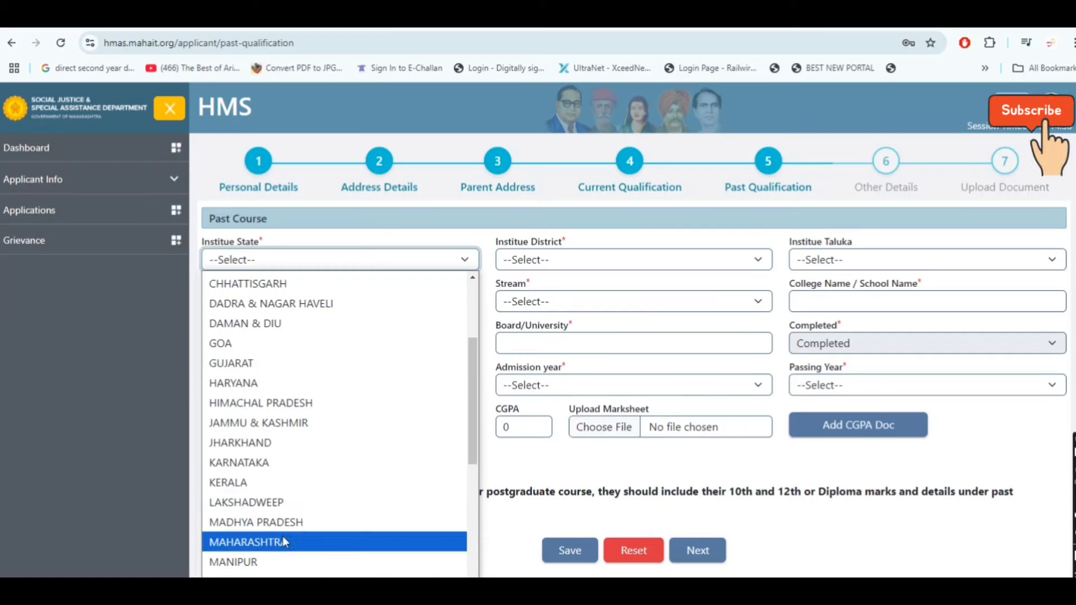
left_click(312, 541)
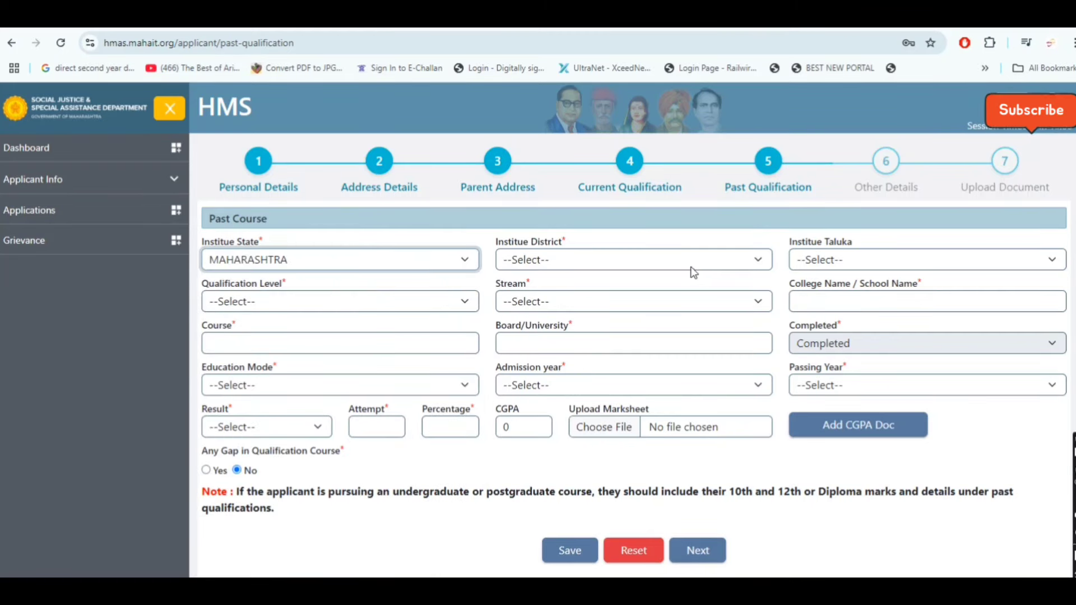
left_click(678, 265)
left_click(620, 344)
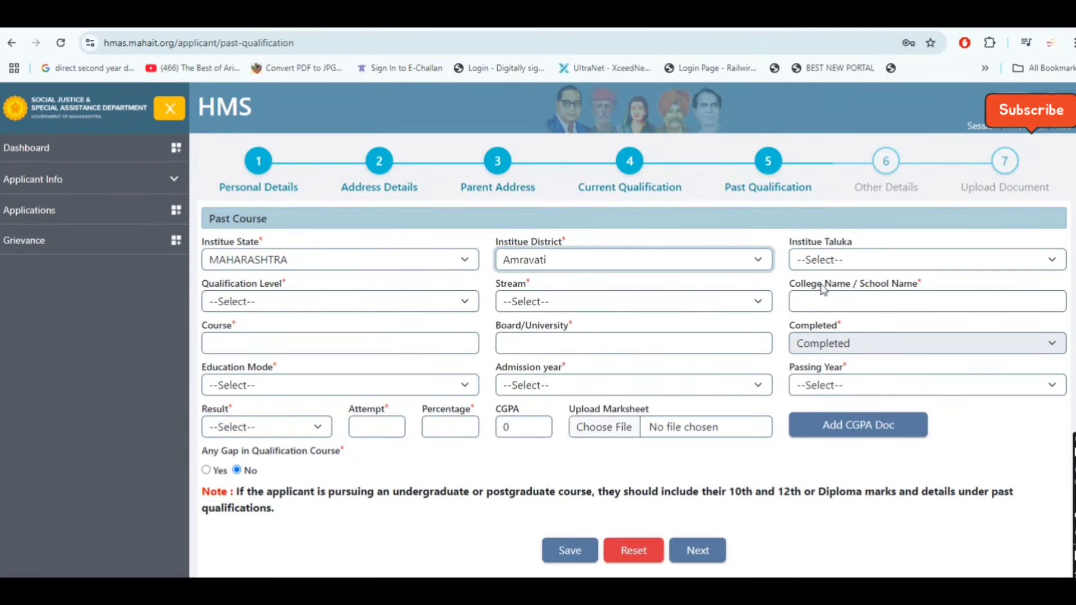
left_click(881, 260)
left_click(843, 300)
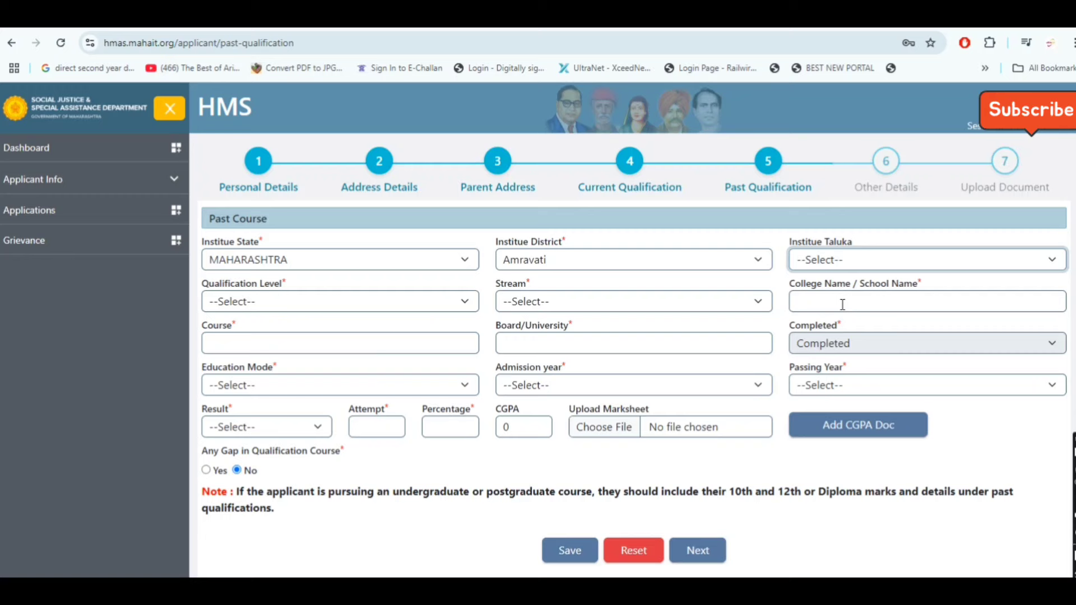
Choose H.S.C. (12 Std), the Science stream, and Late Babasaheb Varhade Girls High School
left_click(321, 311)
left_click(304, 120)
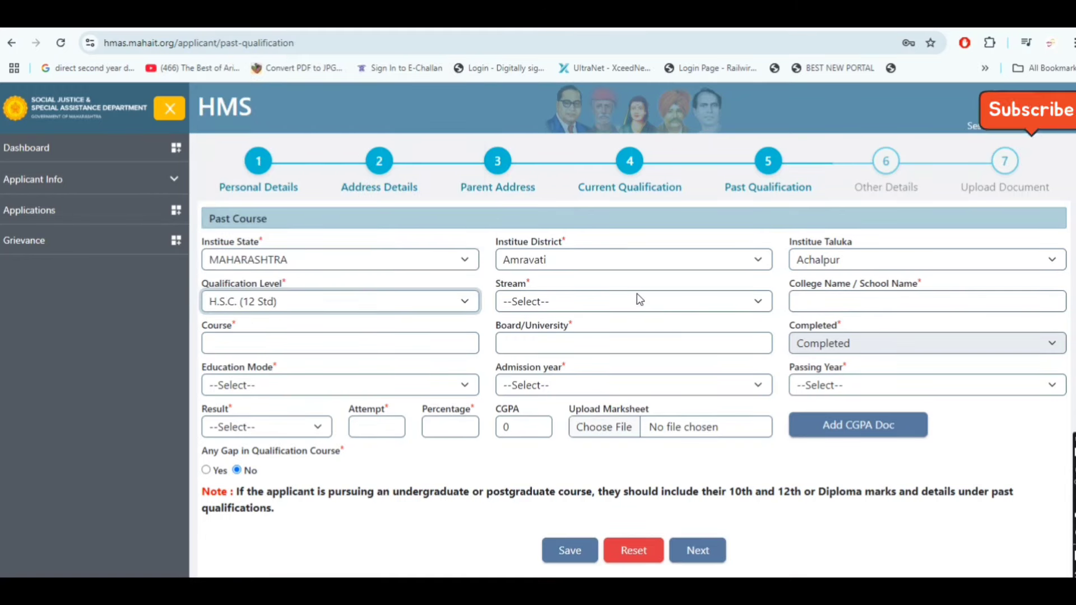
left_click(616, 308)
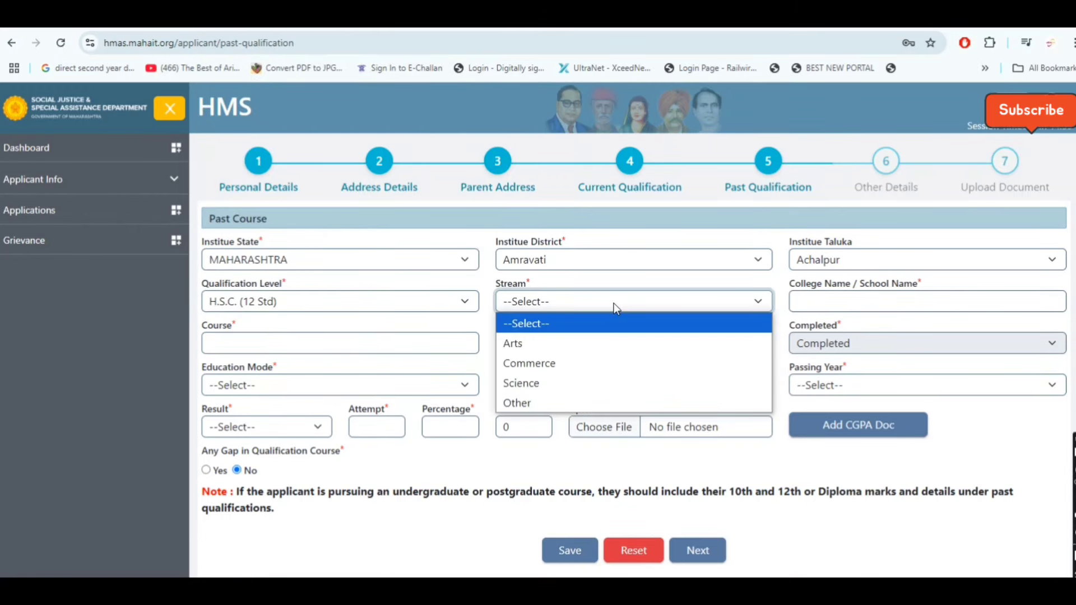
left_click(593, 376)
left_click(898, 297)
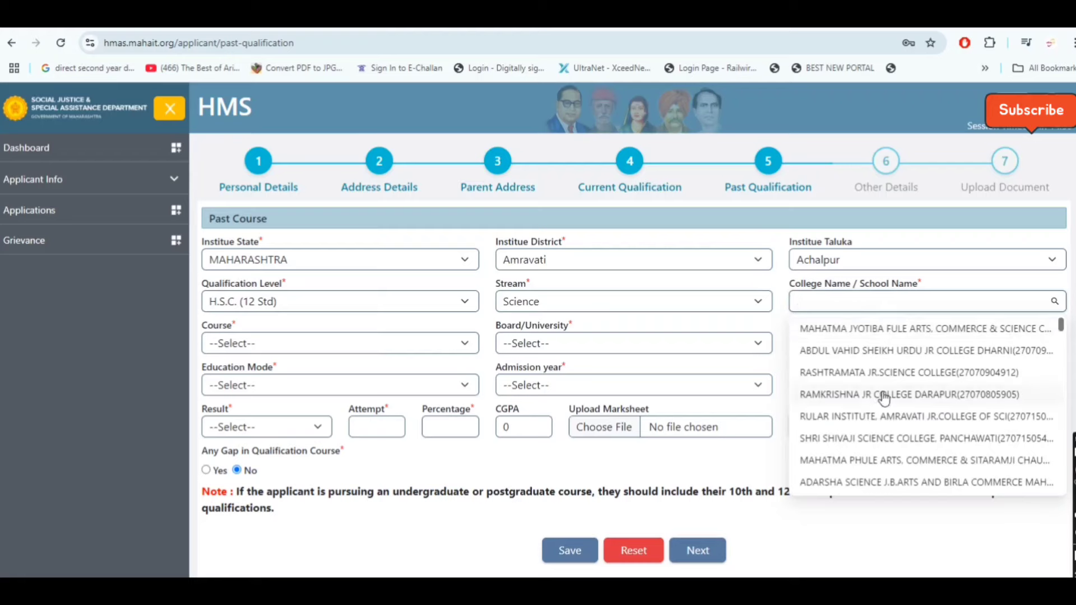
scroll(872, 396, "down", 3)
scroll(872, 396, "down", 5)
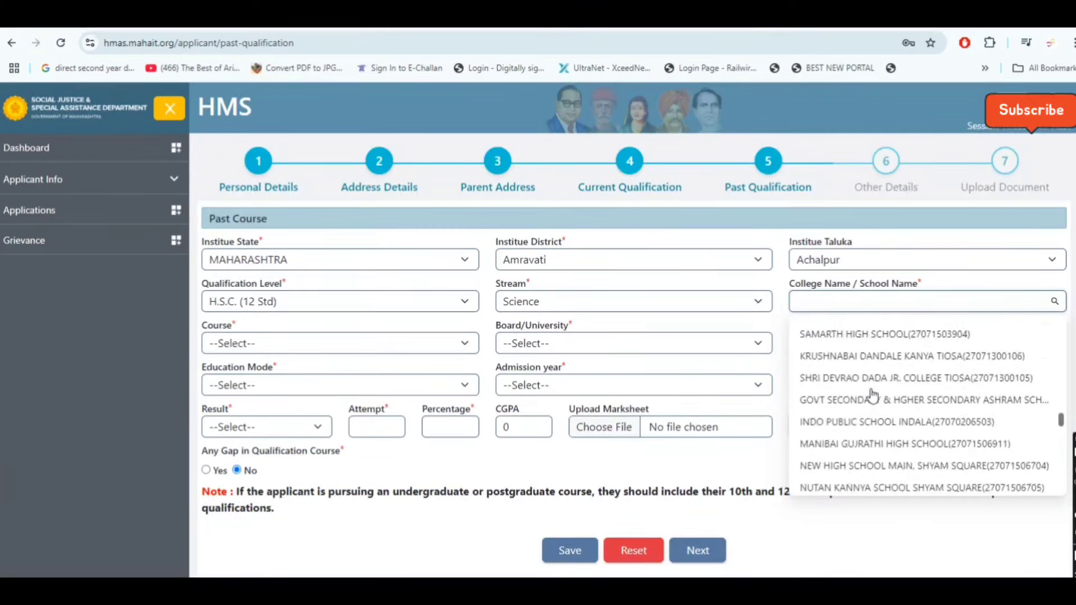
left_click(896, 398)
left_click(372, 343)
Choose 12th Science (UnAided), Maharashtra State Board, Regular mode, and years 2023–2024
left_click(349, 385)
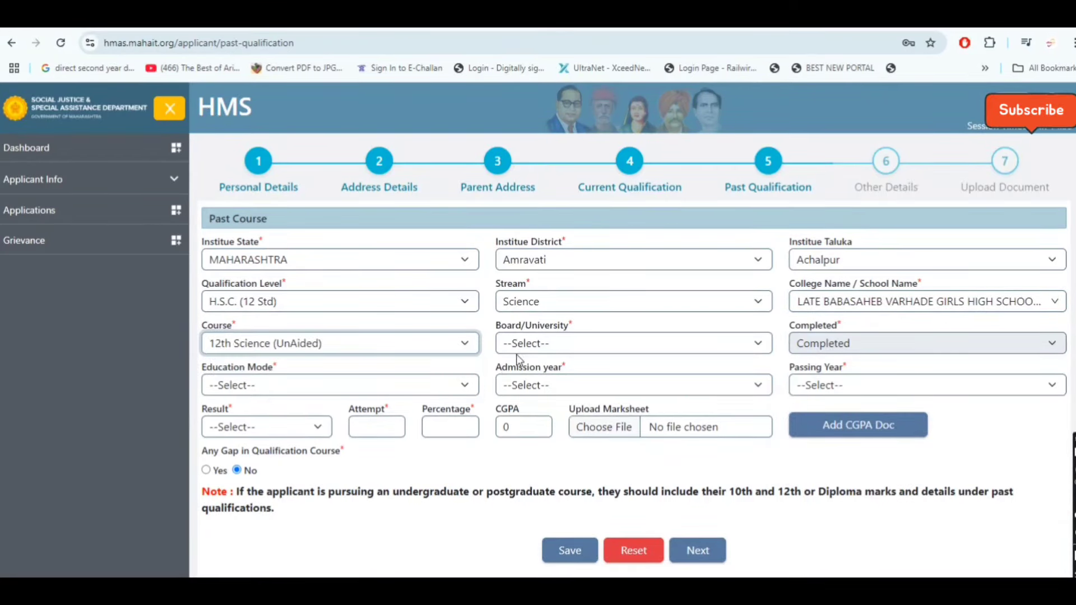
left_click(556, 343)
left_click(570, 384)
left_click(594, 347)
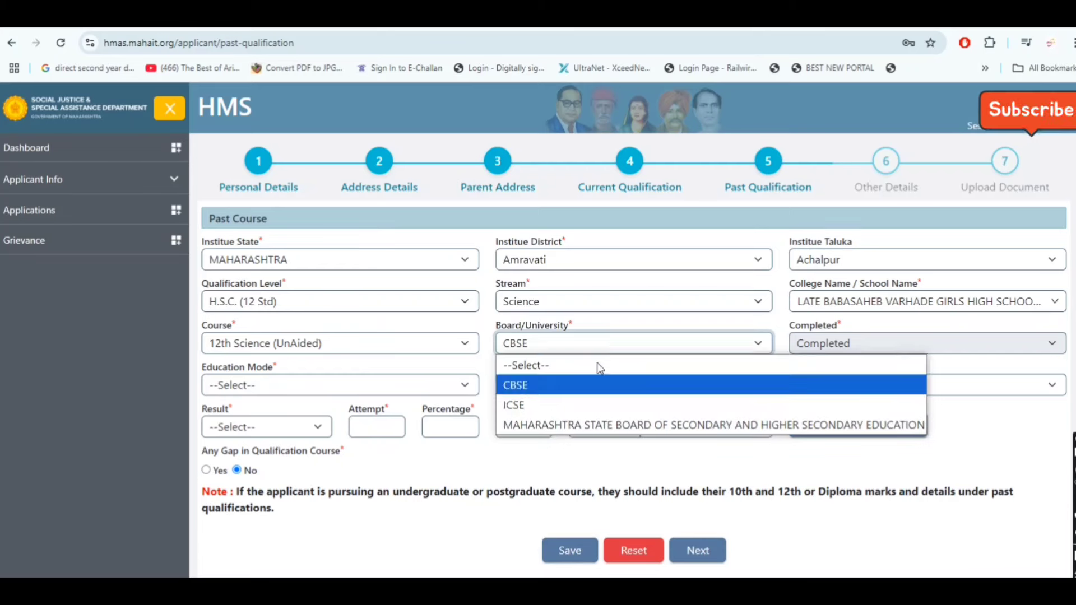
left_click(556, 427)
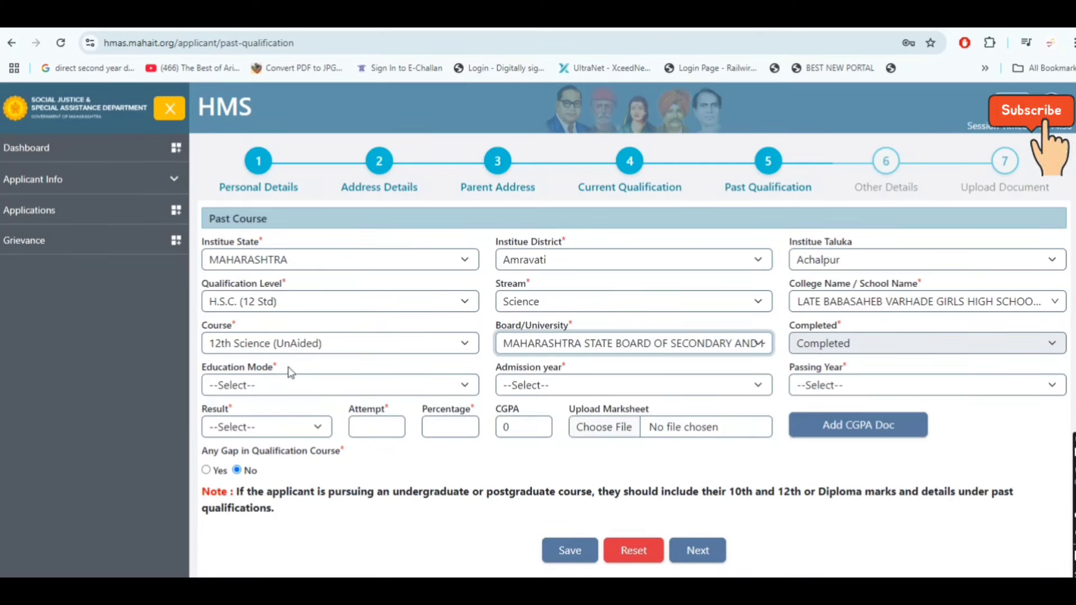
left_click(291, 385)
left_click(244, 448)
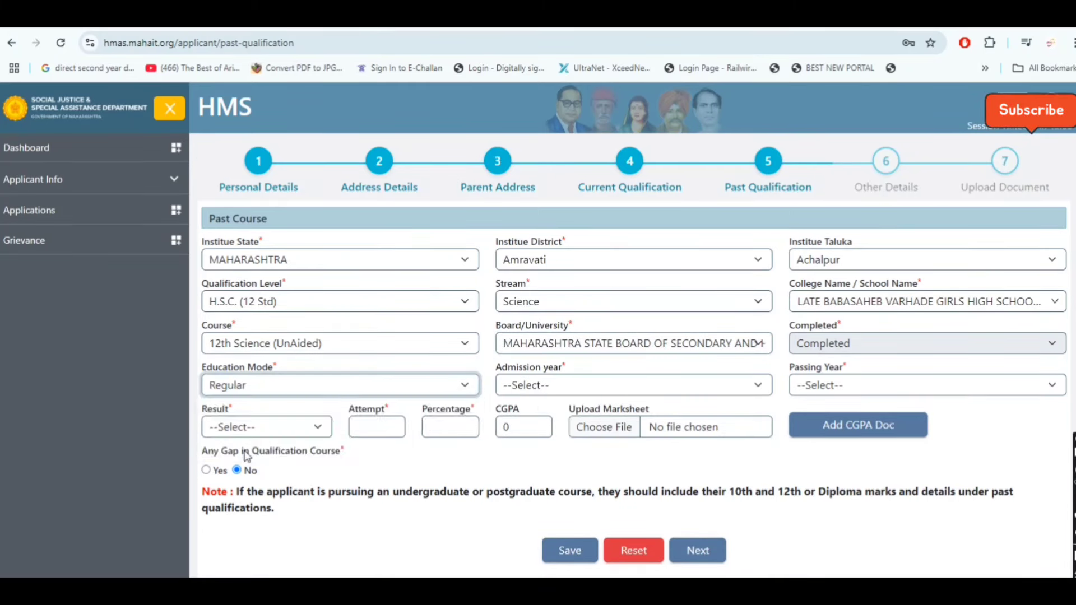
left_click(571, 385)
scroll(558, 297, "down", 15)
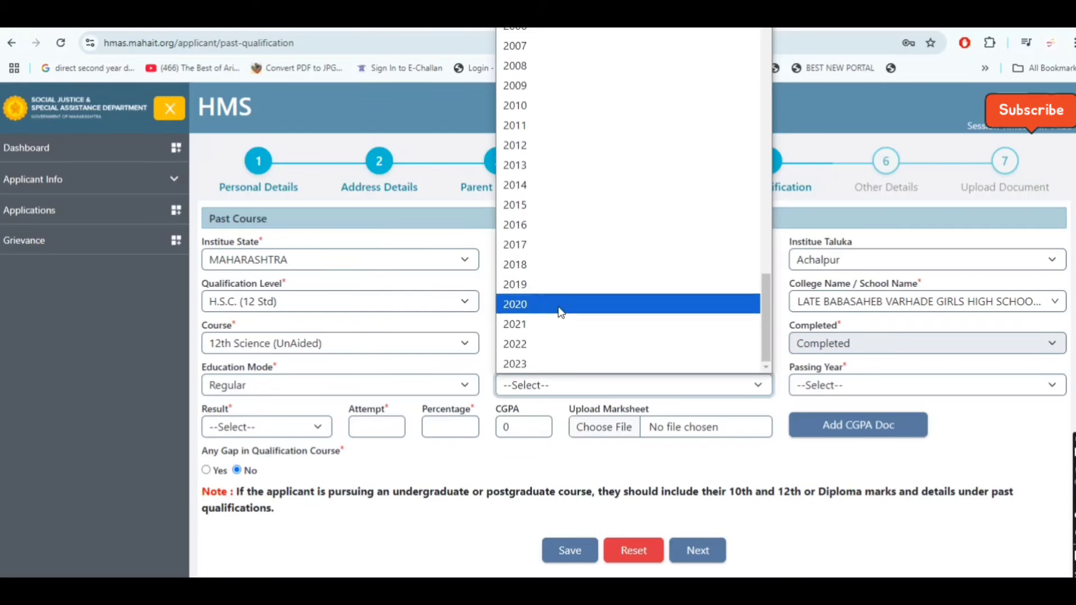
left_click(553, 361)
left_click(851, 386)
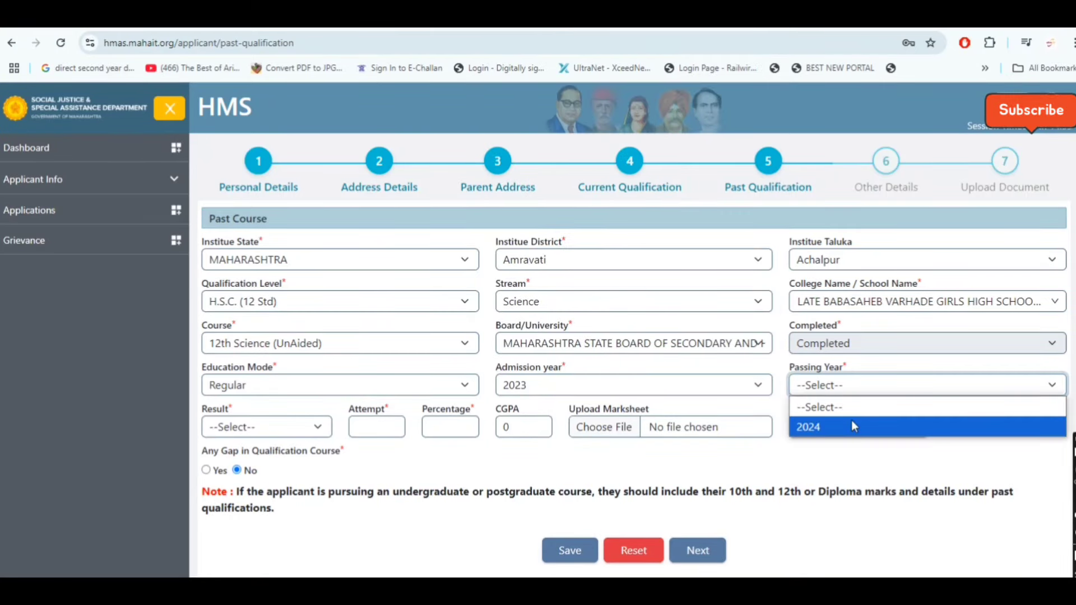
left_click(851, 424)
Enter result Pass, 1 attempt, 70.50%, and save the H.S.C. qualification record
left_click(293, 432)
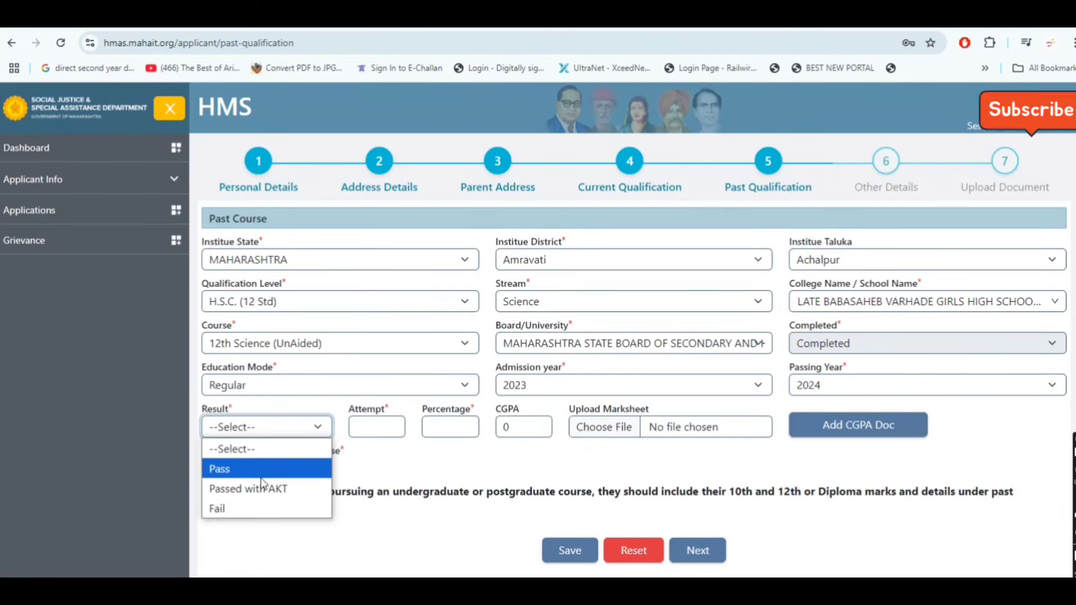
left_click(310, 469)
left_click(380, 427)
left_click(382, 456)
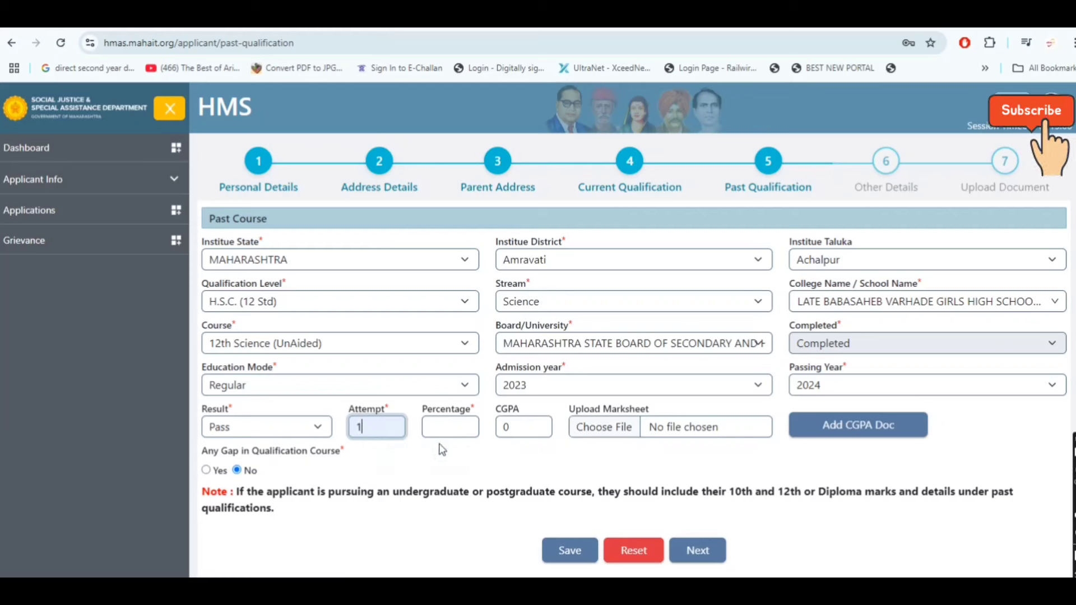
left_click(444, 432)
left_click(457, 486)
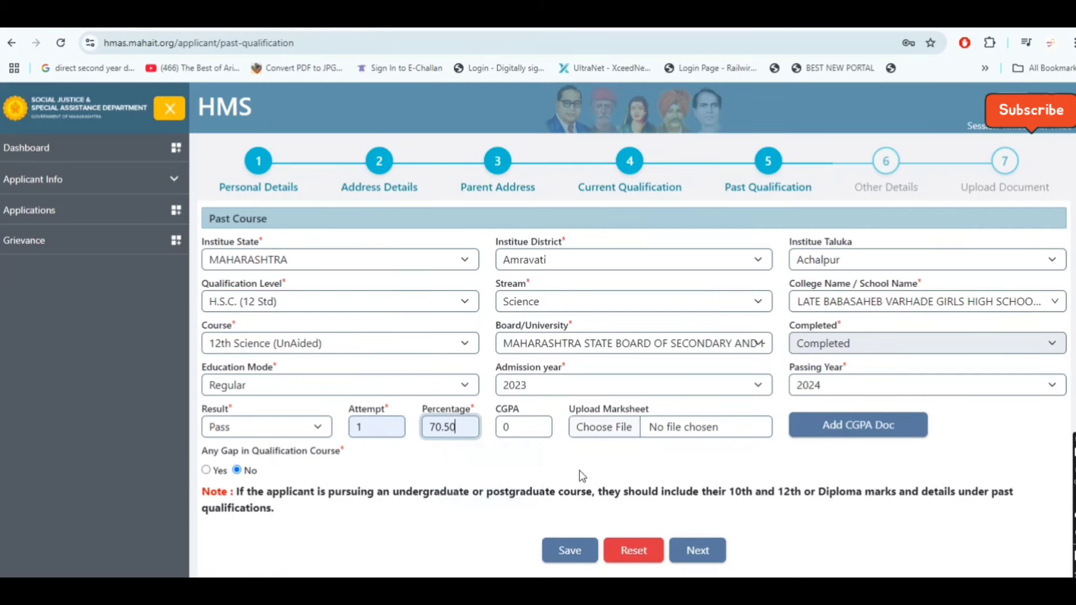
left_click_drag(559, 414, 699, 421)
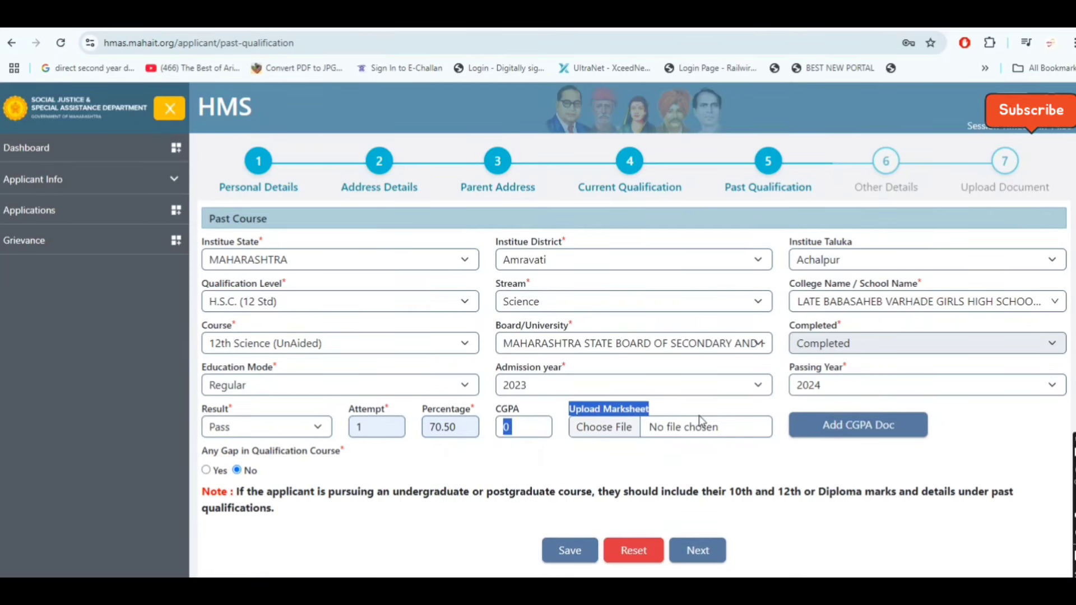
left_click(599, 460)
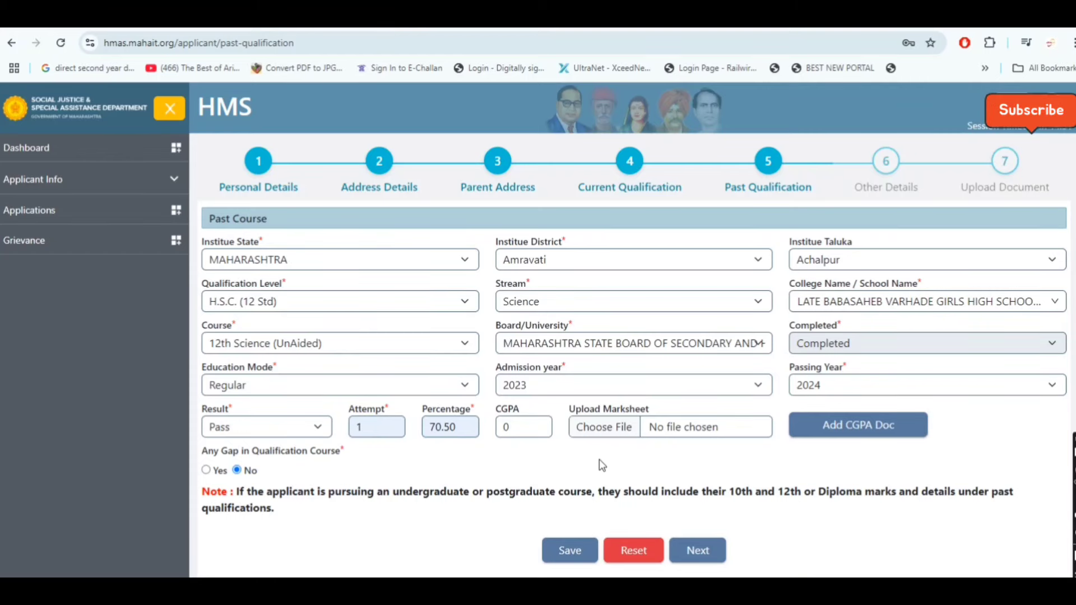
left_click(568, 550)
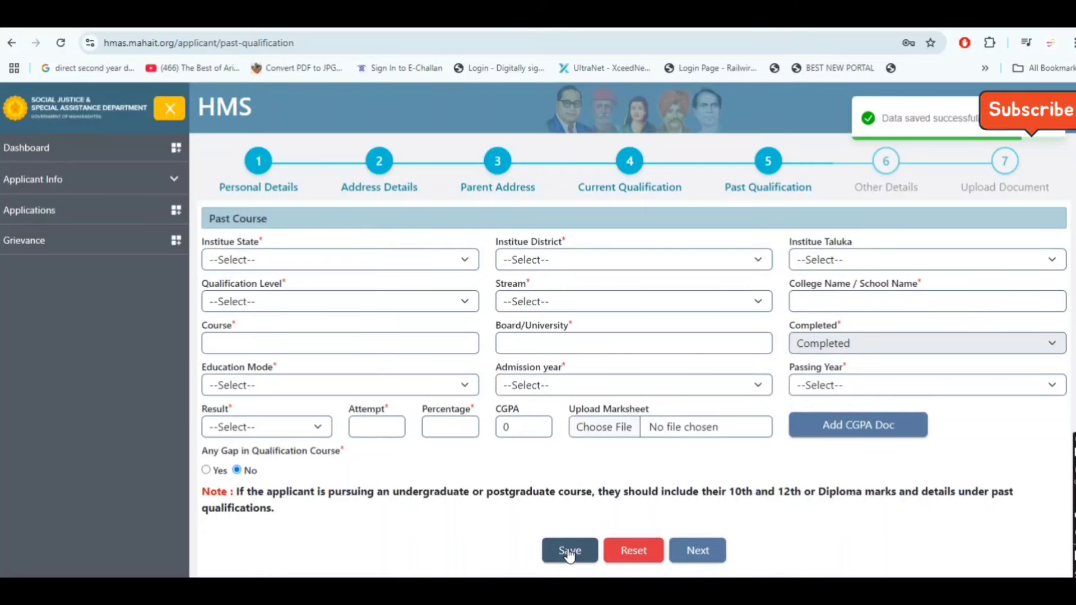
scroll(535, 415, "down", 3)
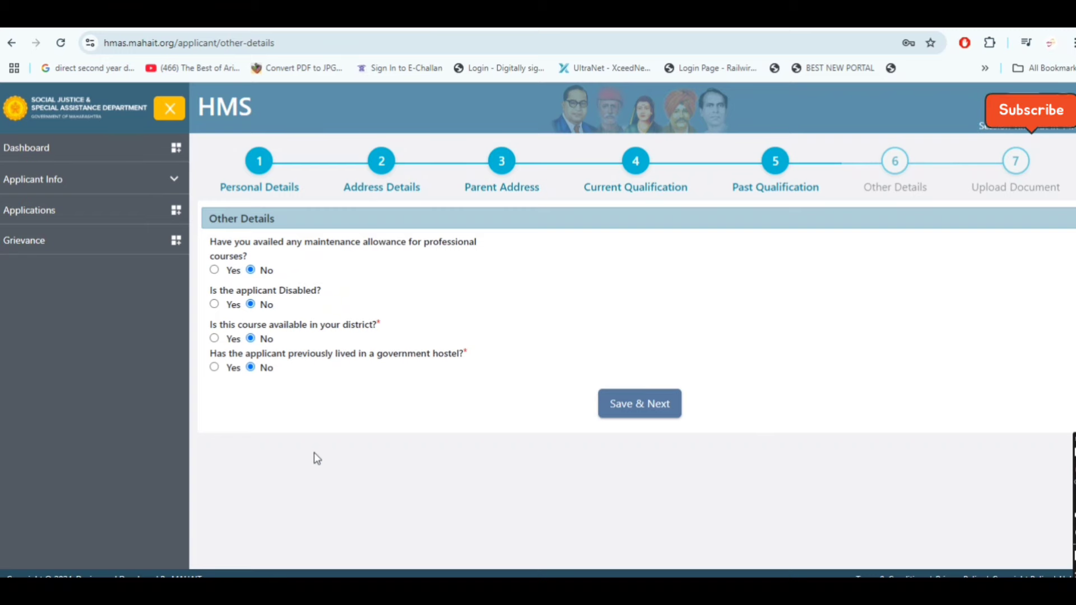
Save the Other Details with every answer left at No and continue to document upload
left_click(639, 403)
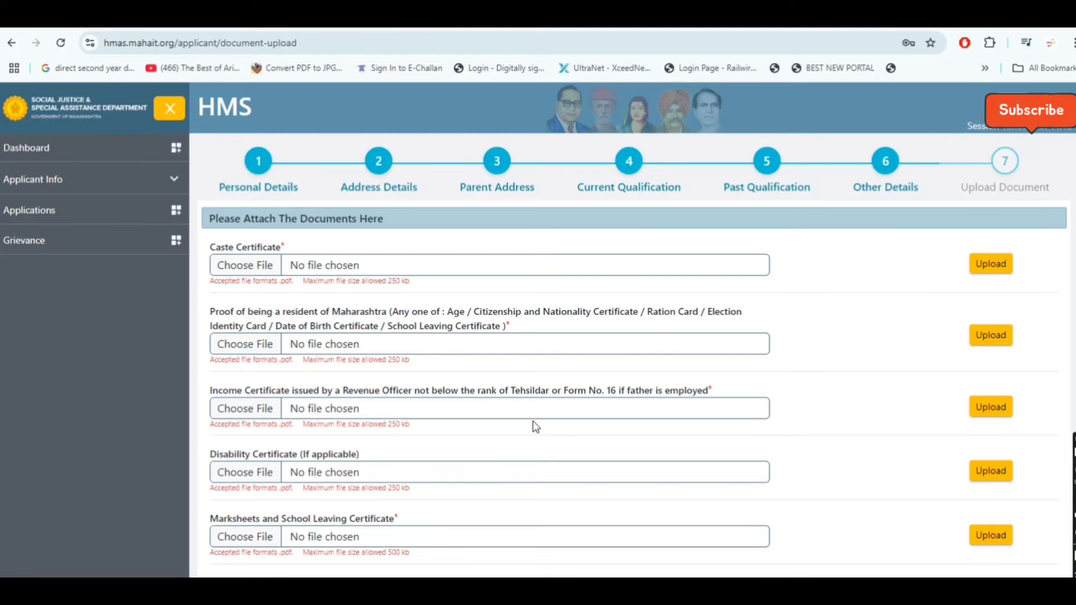
Download StudentAndParentDeclarationForm.pdf from the Declaration from Student row of the upload list
scroll(535, 426, "down", 8)
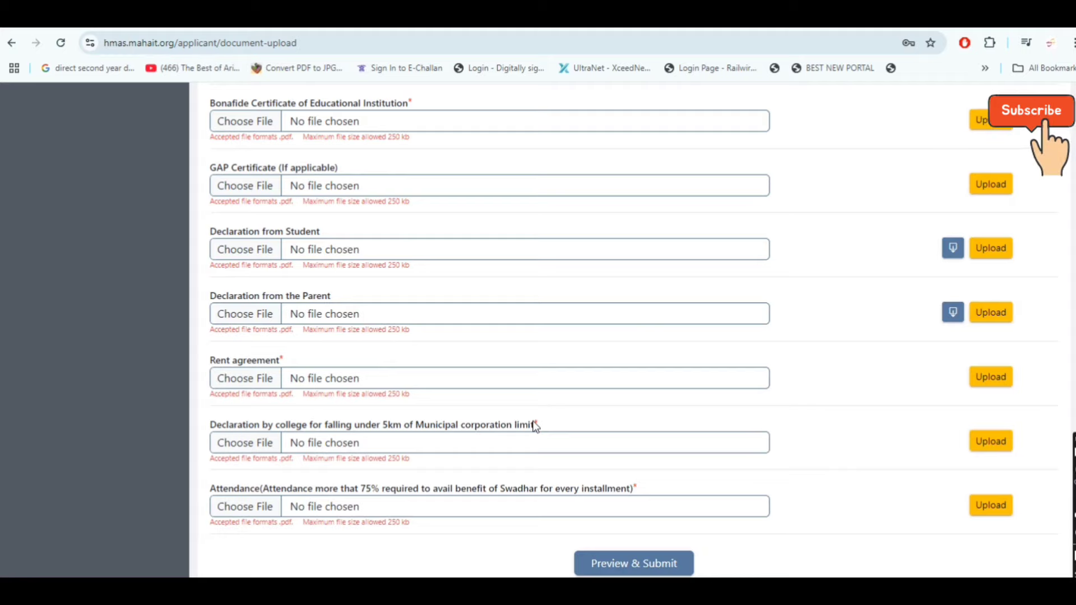
scroll(535, 426, "down", 1)
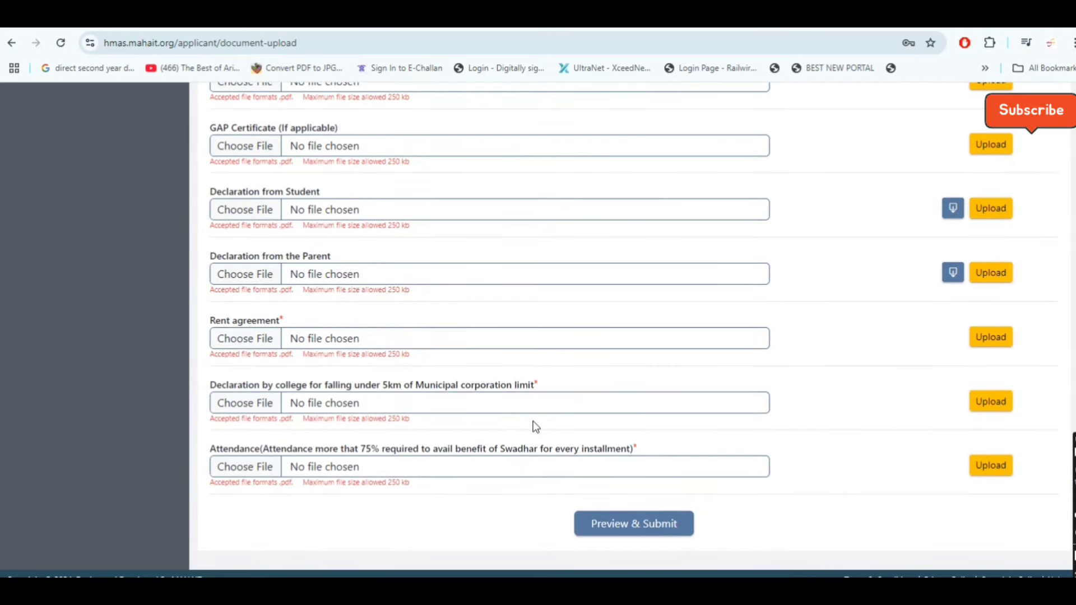
scroll(535, 427, "up", 10)
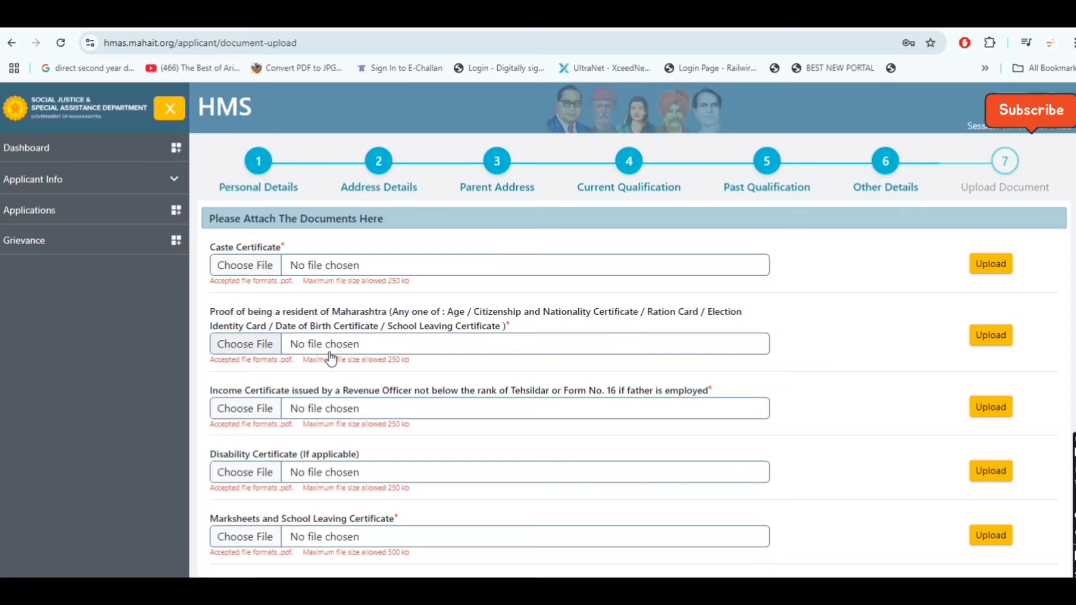
scroll(328, 358, "down", 1)
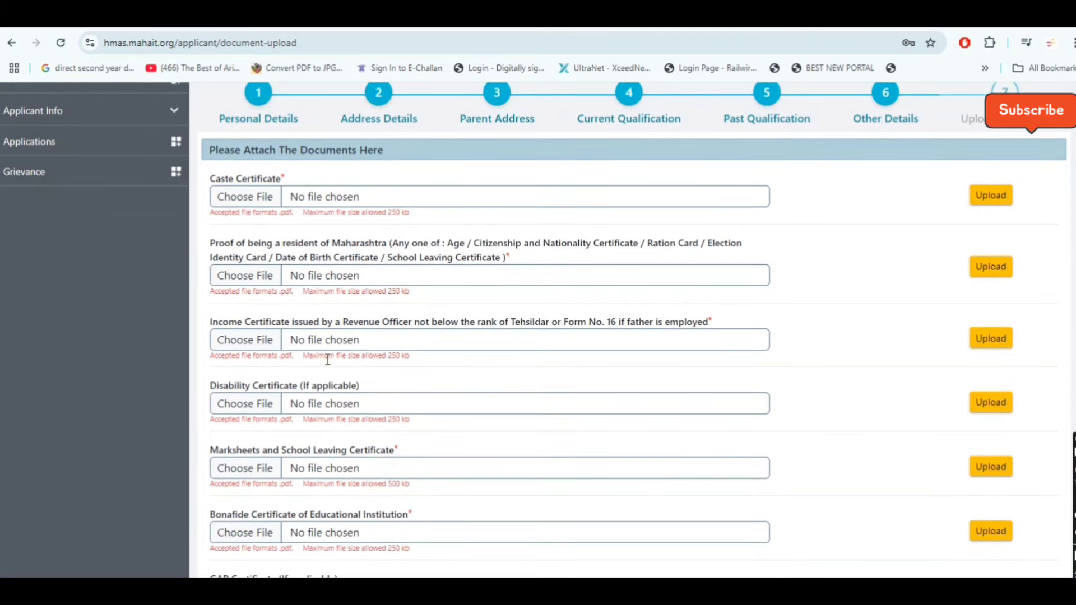
scroll(328, 359, "down", 1)
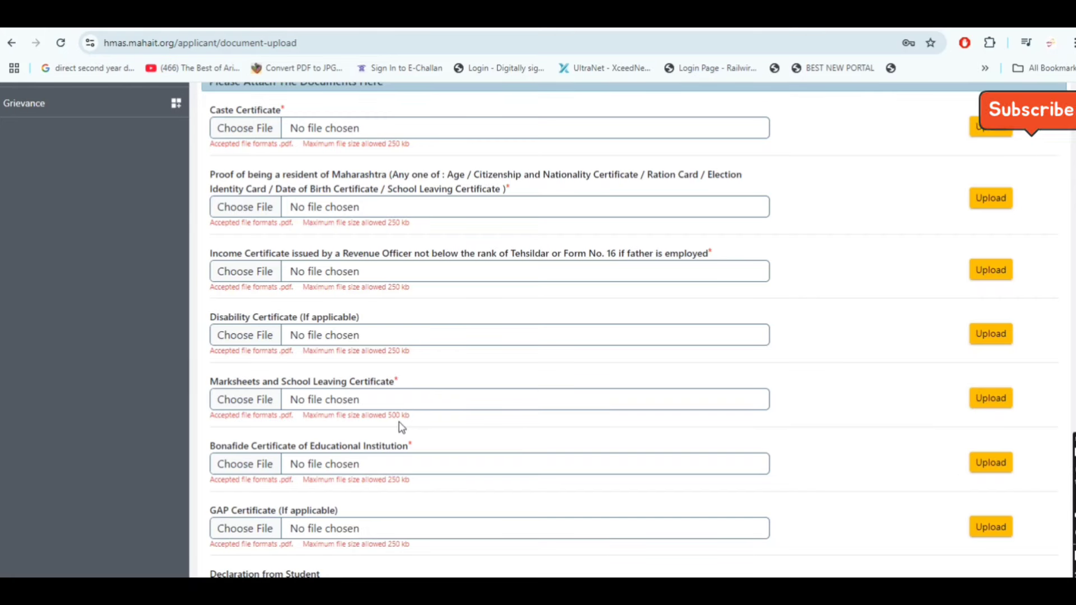
scroll(334, 432, "down", 1)
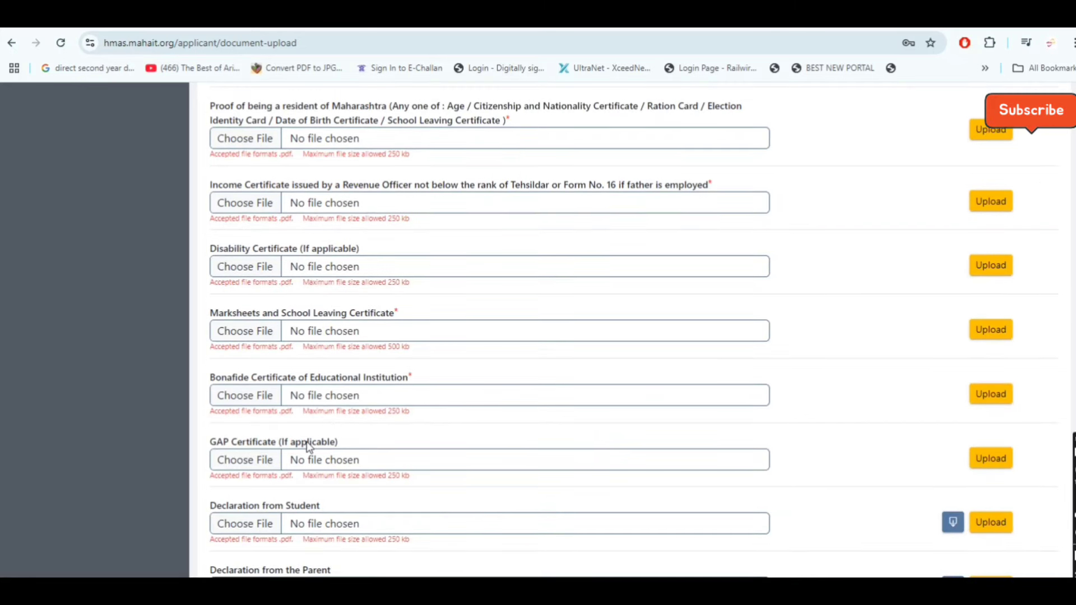
scroll(309, 442, "down", 1)
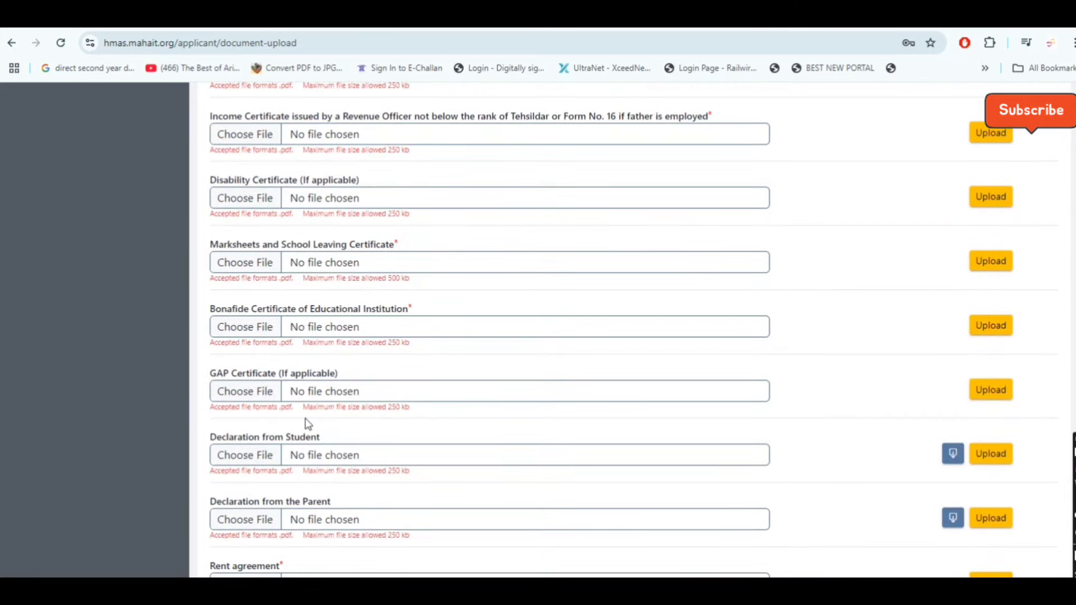
scroll(306, 426, "down", 1)
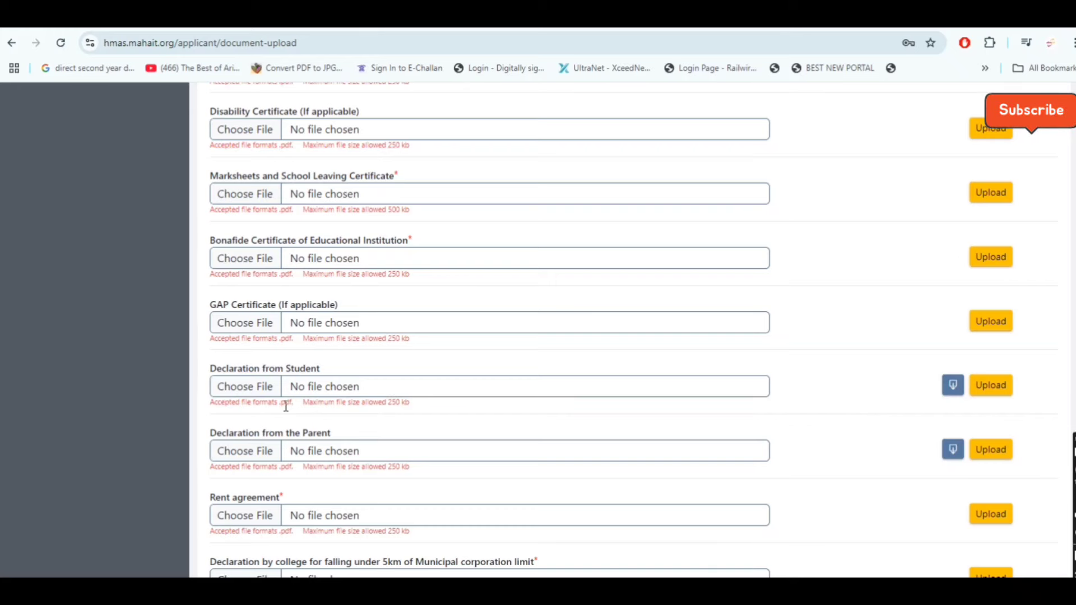
scroll(285, 405, "down", 1)
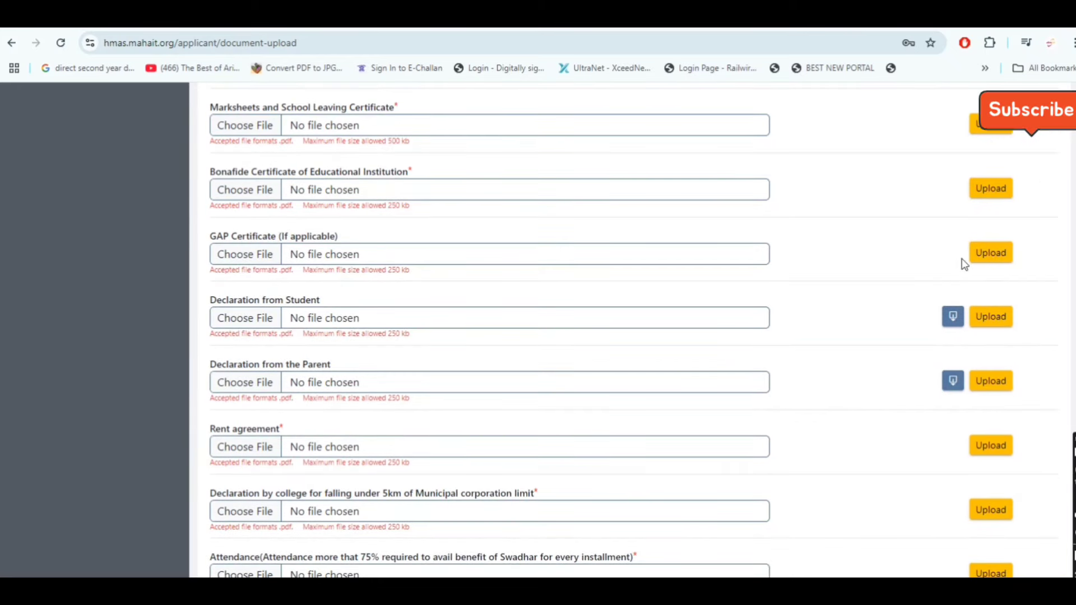
left_click(952, 317)
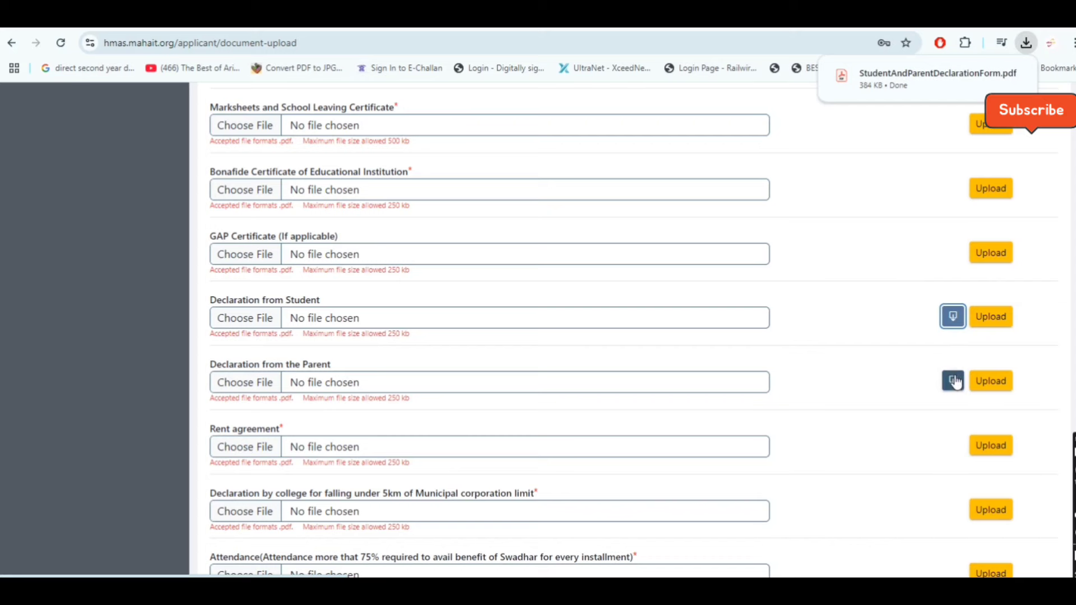
Open StudentAndParentDeclarationForm.pdf, read its three pages, then close it to return to uploads
left_click(912, 84)
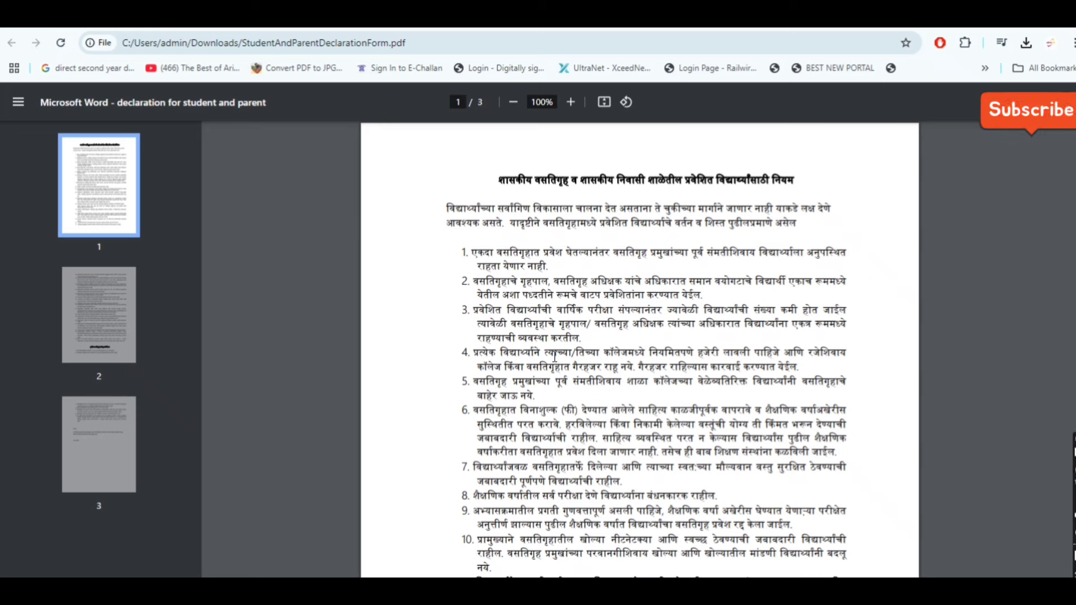
scroll(554, 357, "down", 1)
scroll(555, 357, "down", 10)
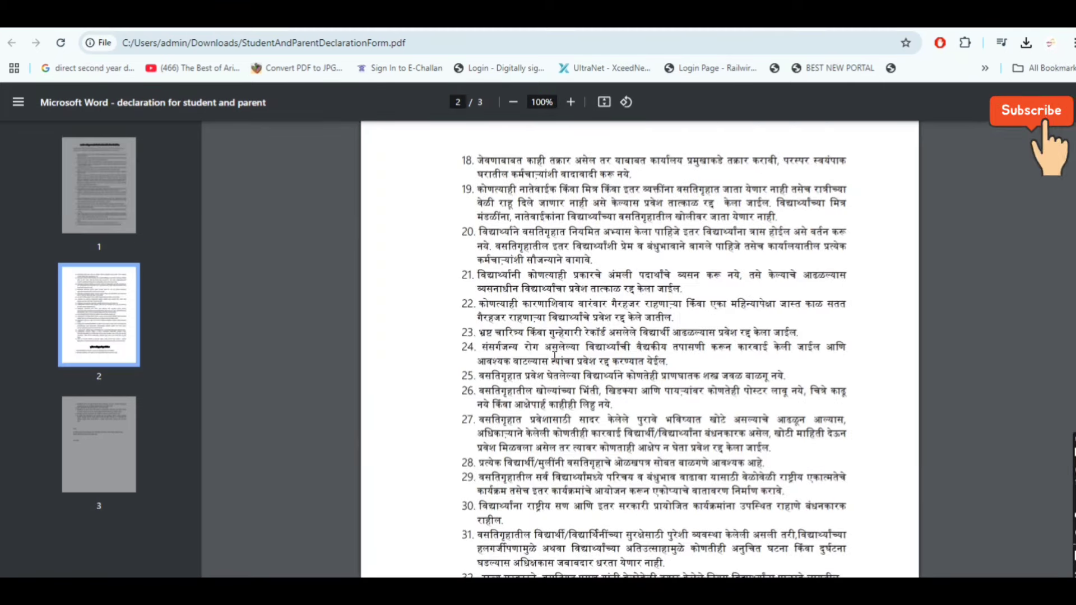
scroll(554, 357, "down", 6)
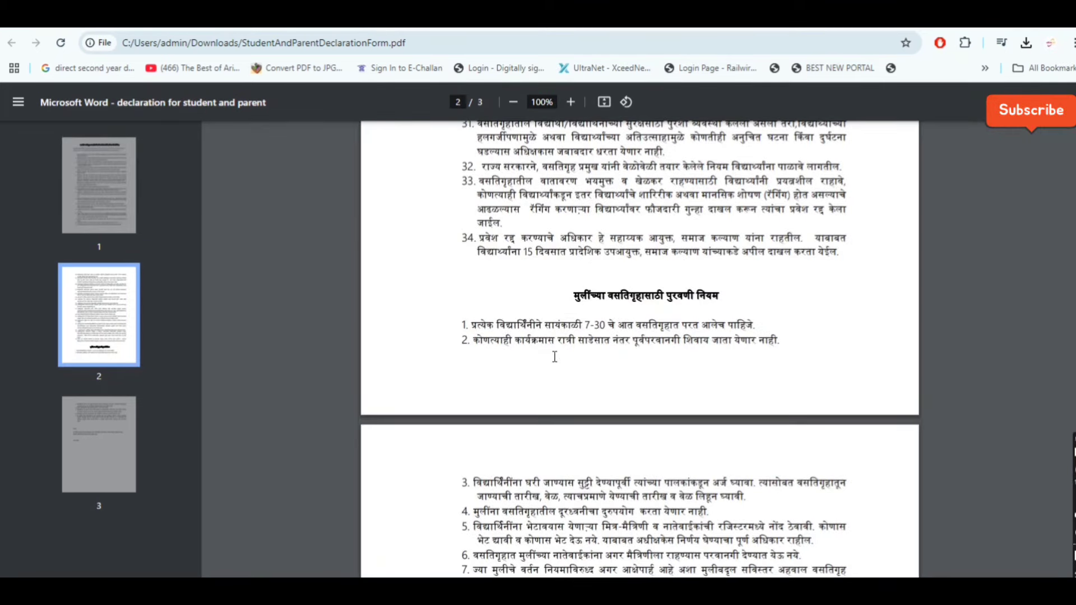
scroll(555, 357, "down", 6)
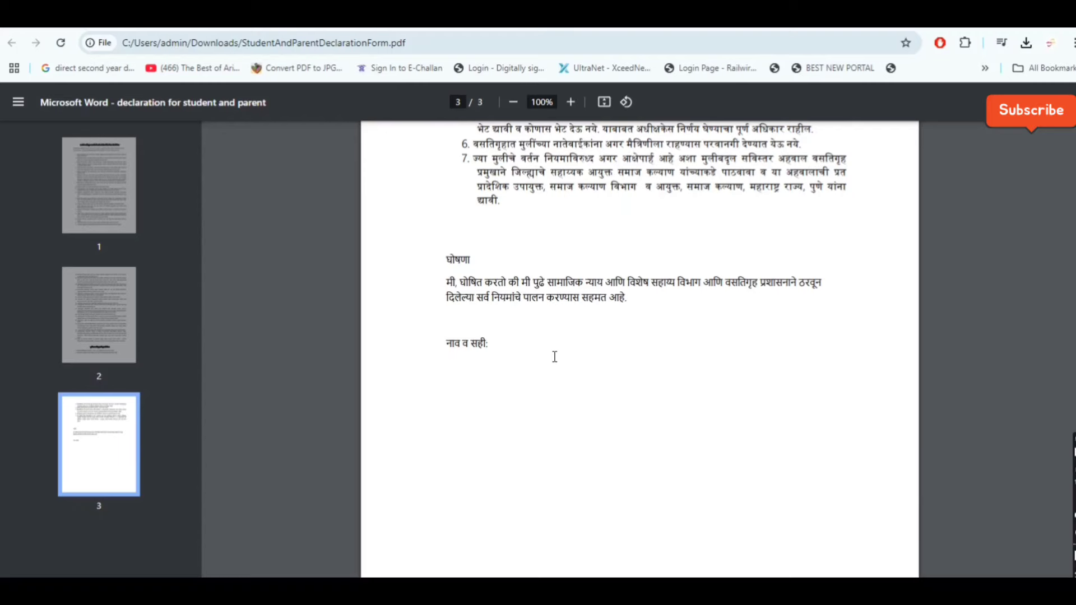
scroll(555, 357, "down", 2)
scroll(555, 356, "up", 4)
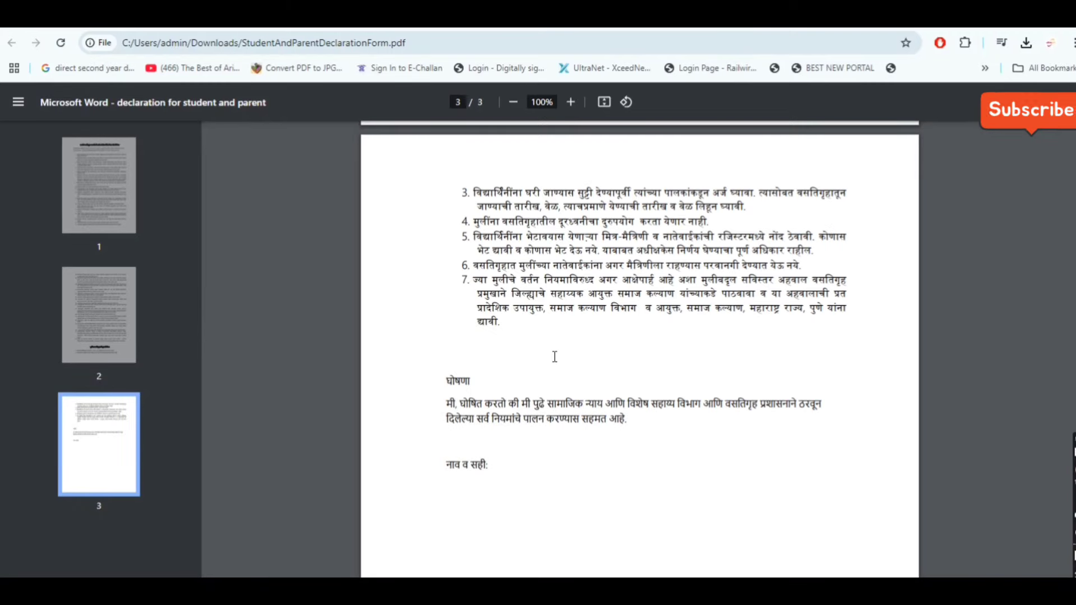
scroll(554, 357, "up", 6)
scroll(555, 357, "up", 15)
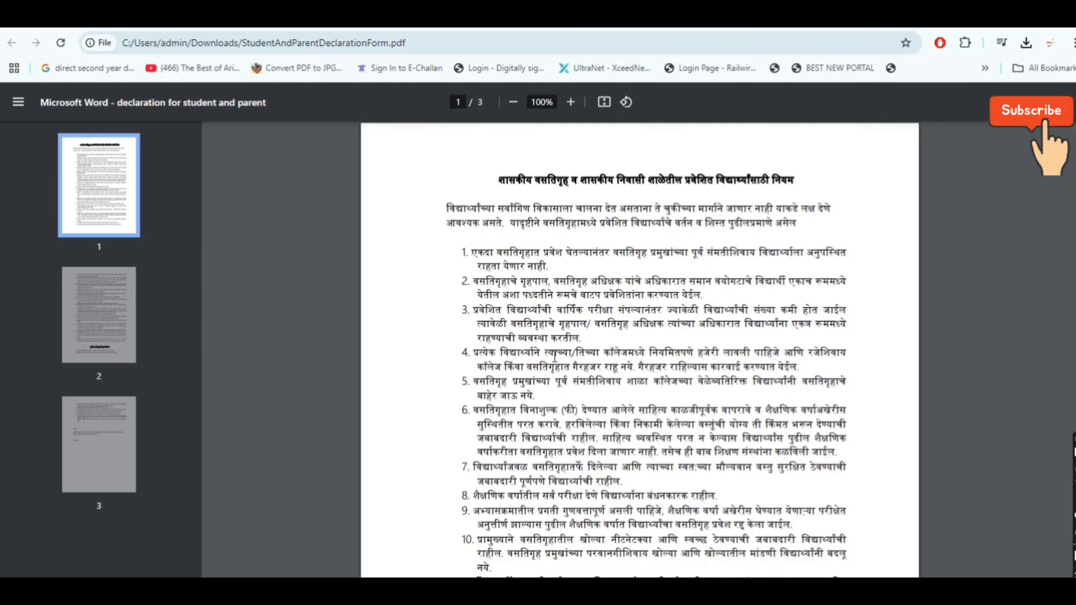
key("ctrl+w")
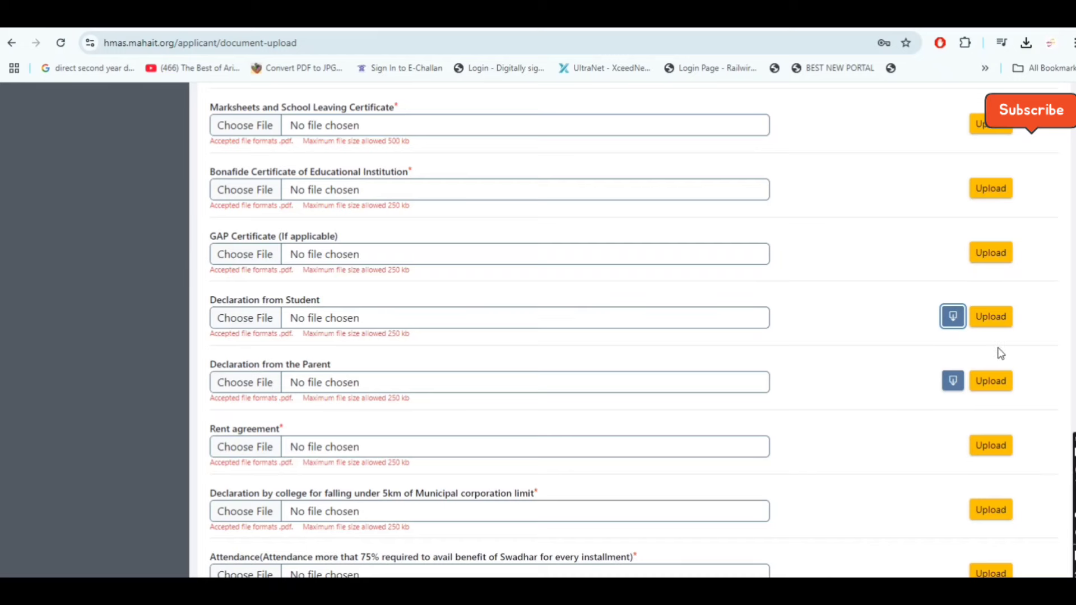
Download the parent declaration form, check its last page, and return to the upload list
left_click(953, 380)
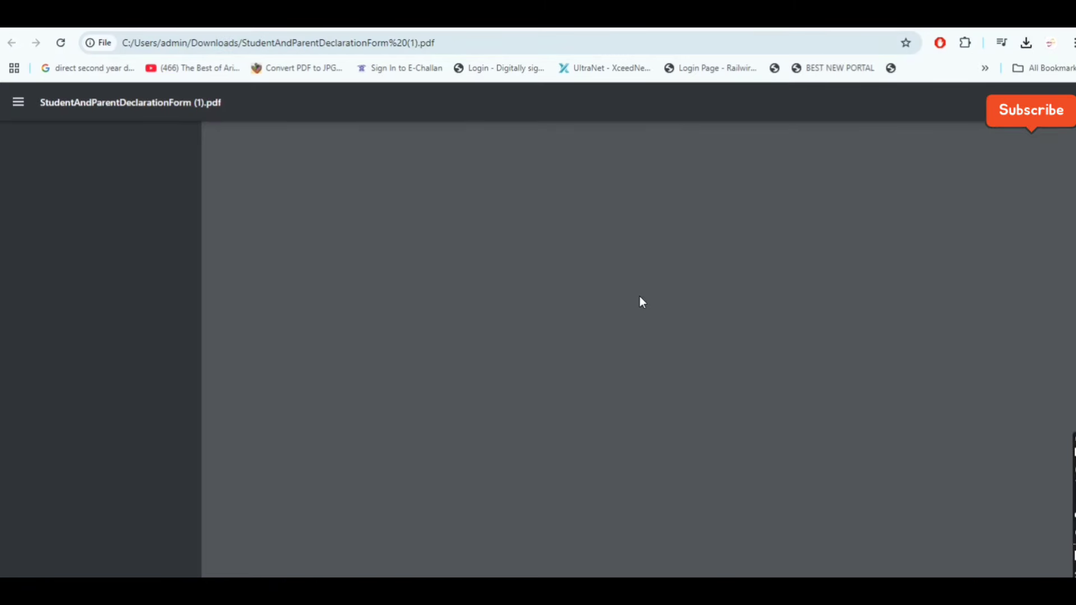
scroll(639, 295, "down", 20)
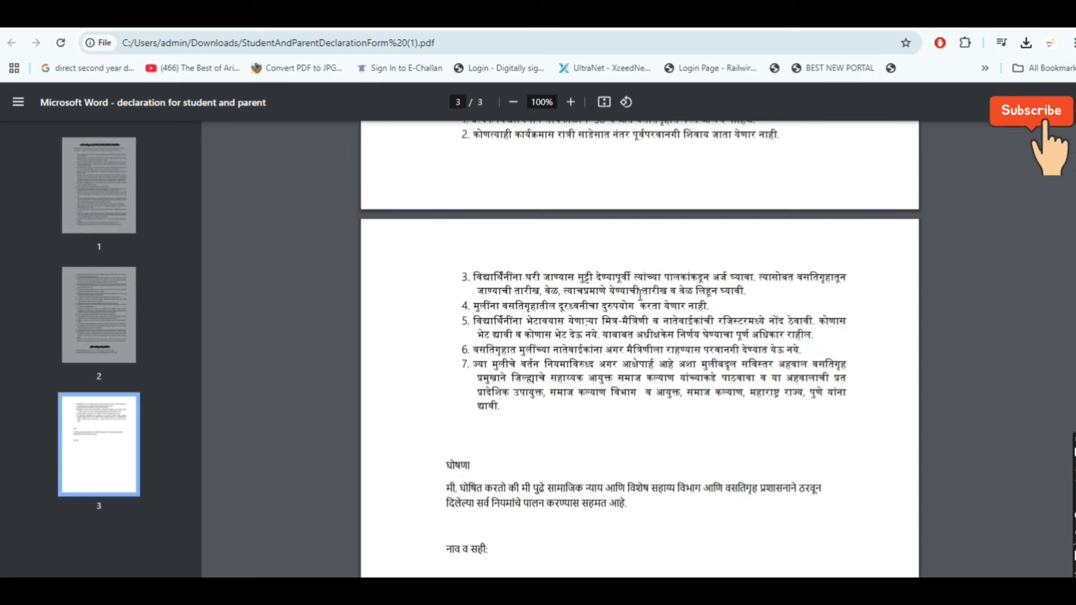
key("ctrl+w")
scroll(396, 419, "down", 1)
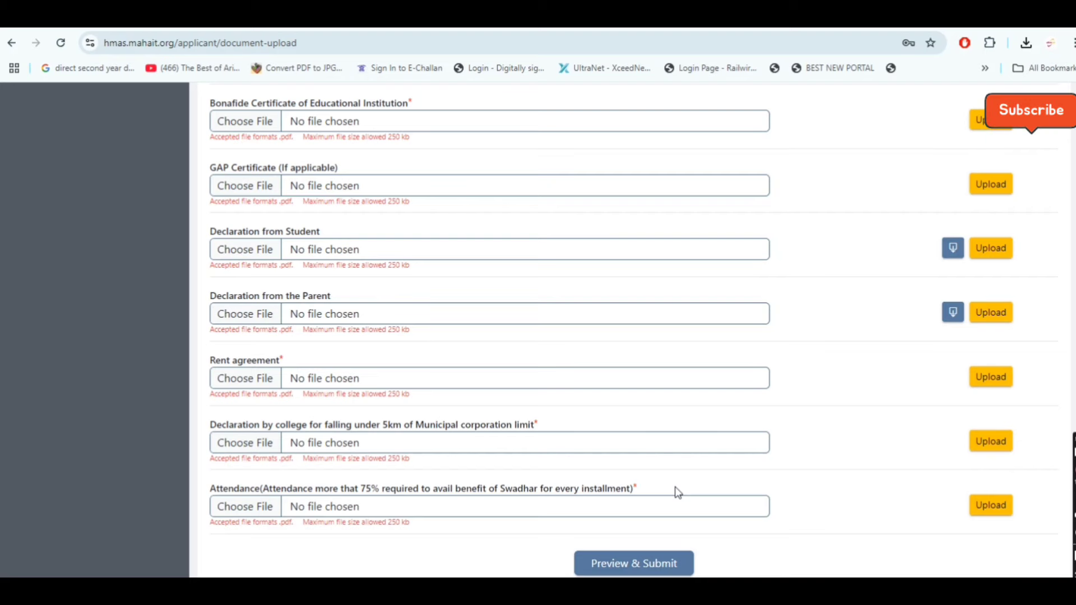
Scroll the document list to confirm the declarations, rent agreement, 5 km declaration and attendance show Document Uploaded
scroll(678, 492, "up", 5)
scroll(678, 491, "up", 4)
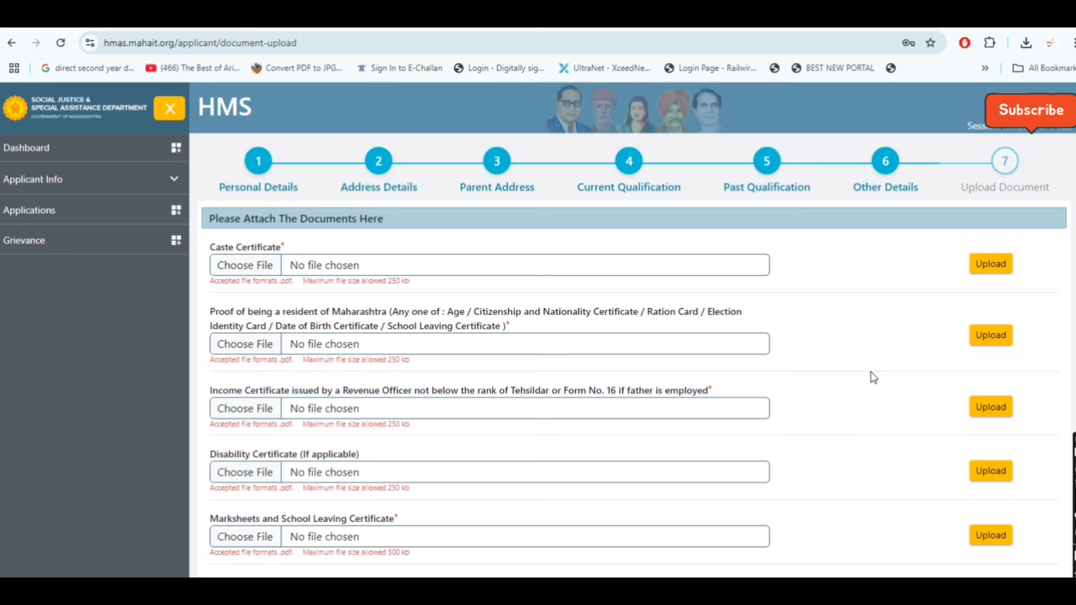
scroll(872, 377, "down", 1)
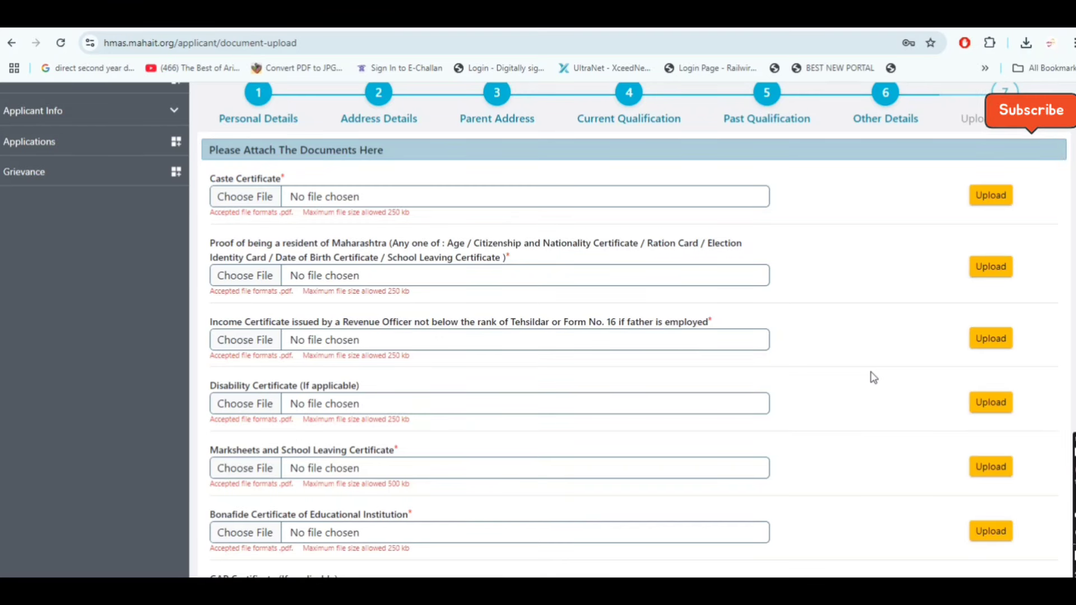
scroll(872, 378, "up", 1)
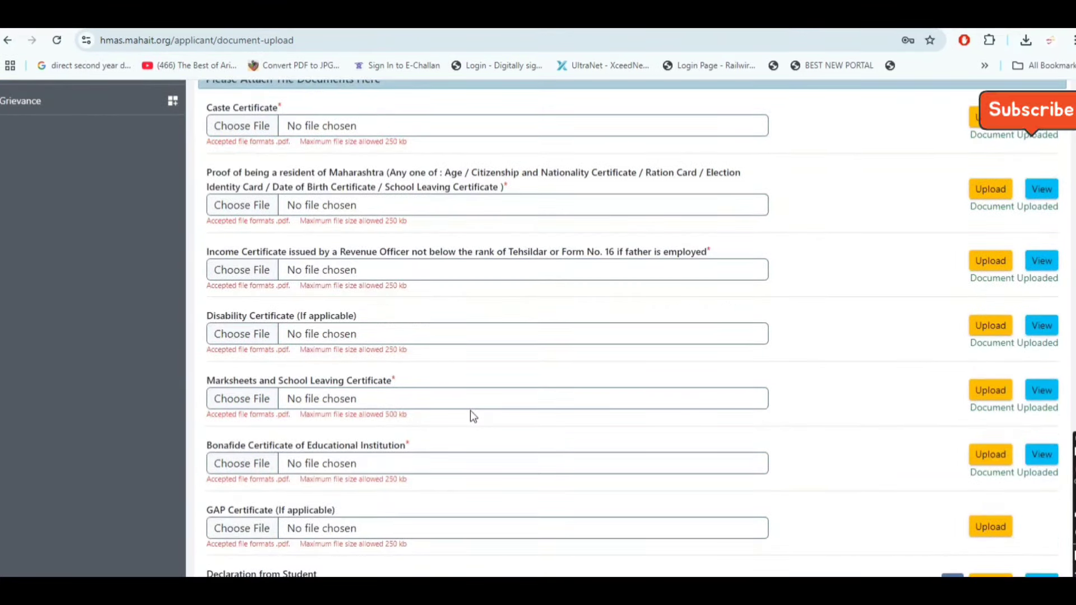
scroll(565, 294, "down", 3)
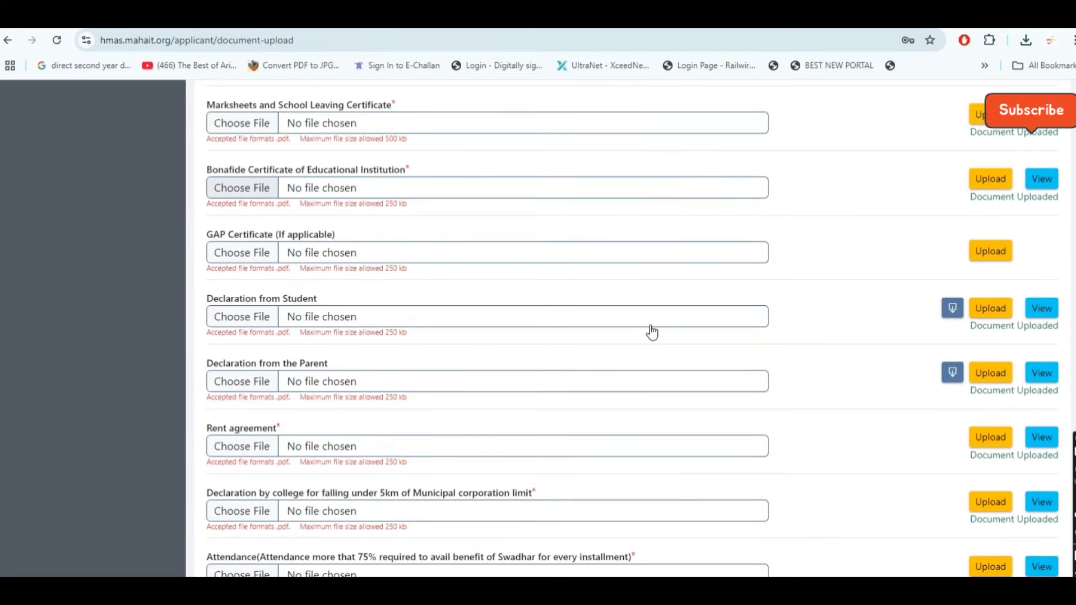
scroll(650, 330, "down", 2)
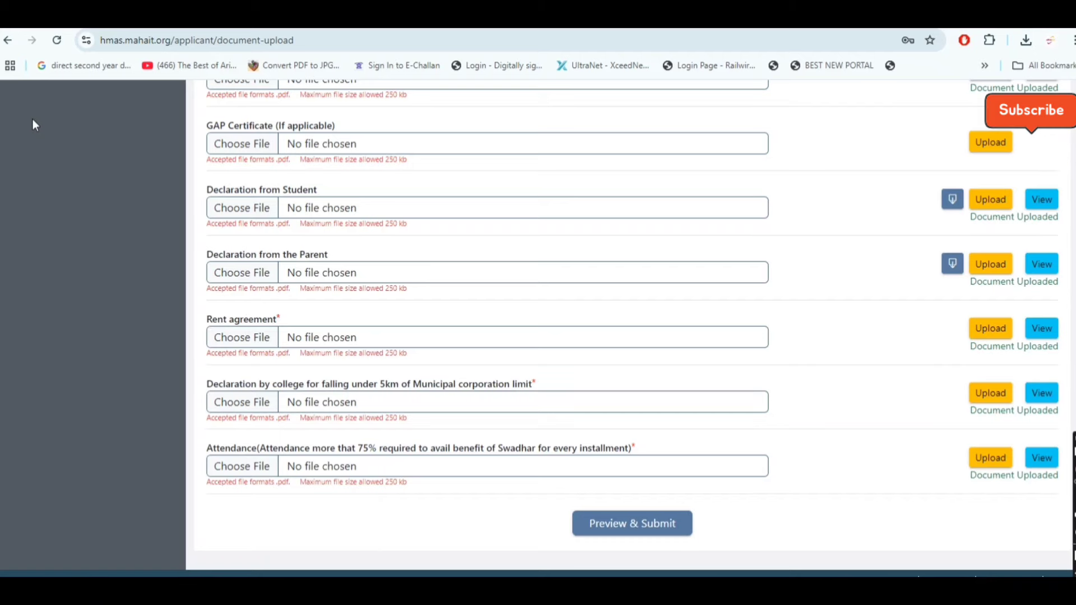
Open the application preview and review the entered applicant details
left_click(632, 523)
scroll(561, 283, "down", 1)
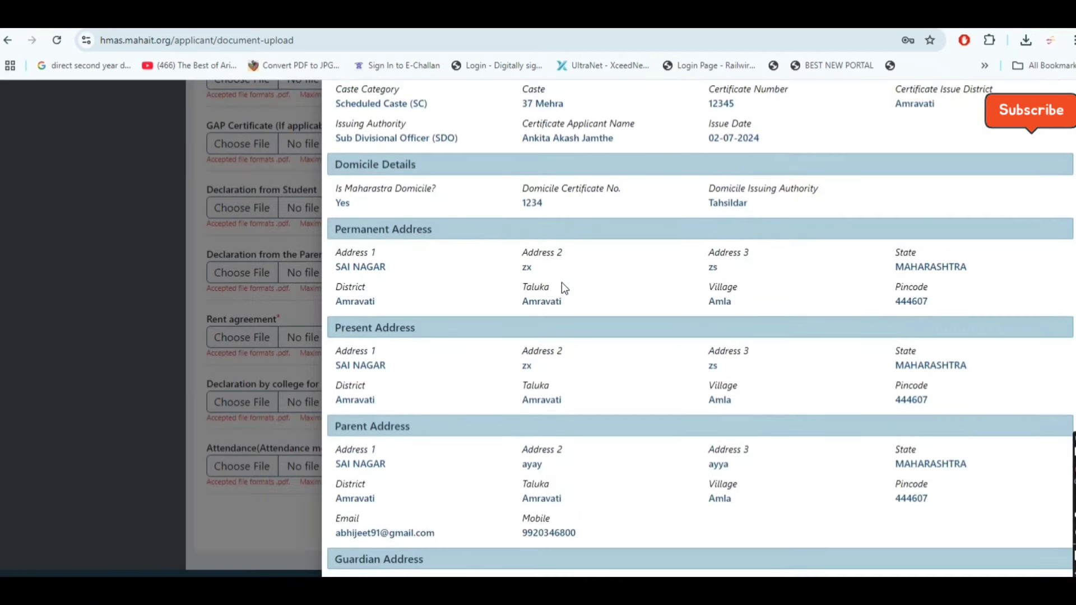
scroll(562, 283, "down", 1)
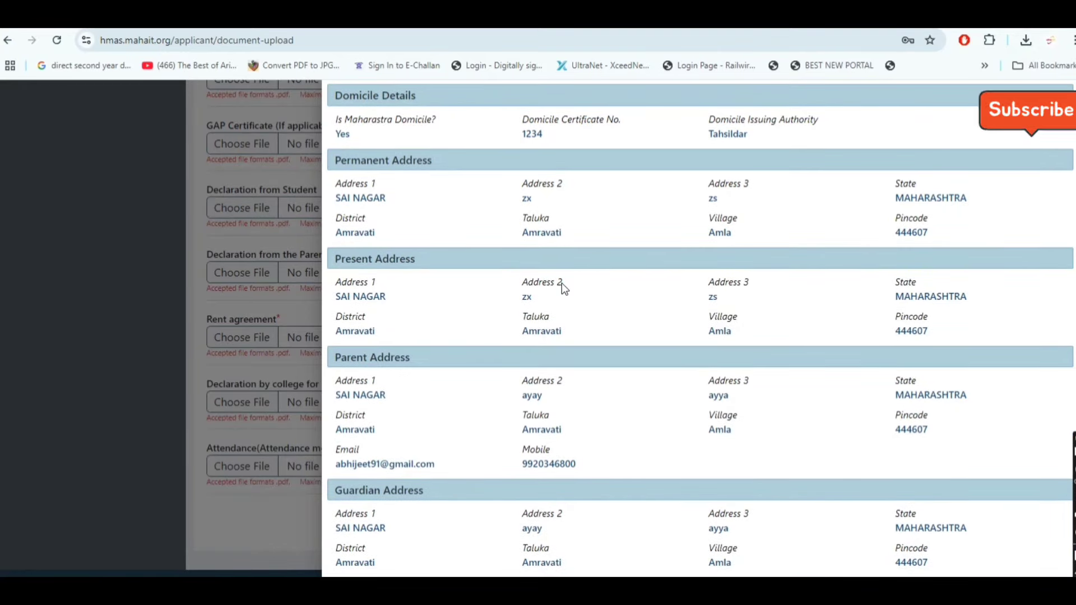
scroll(562, 284, "down", 2)
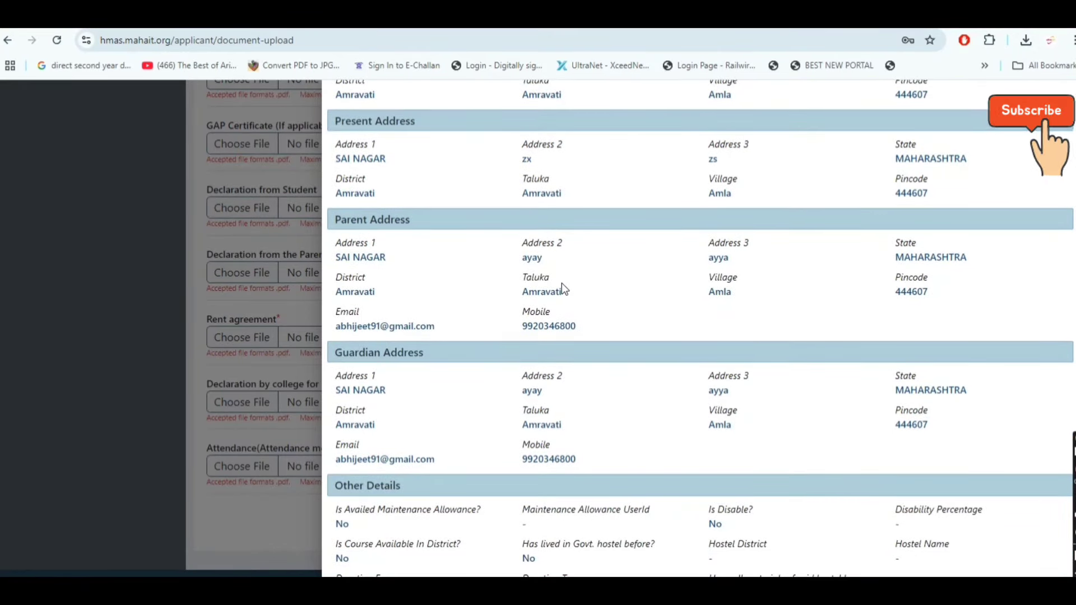
scroll(561, 284, "down", 1)
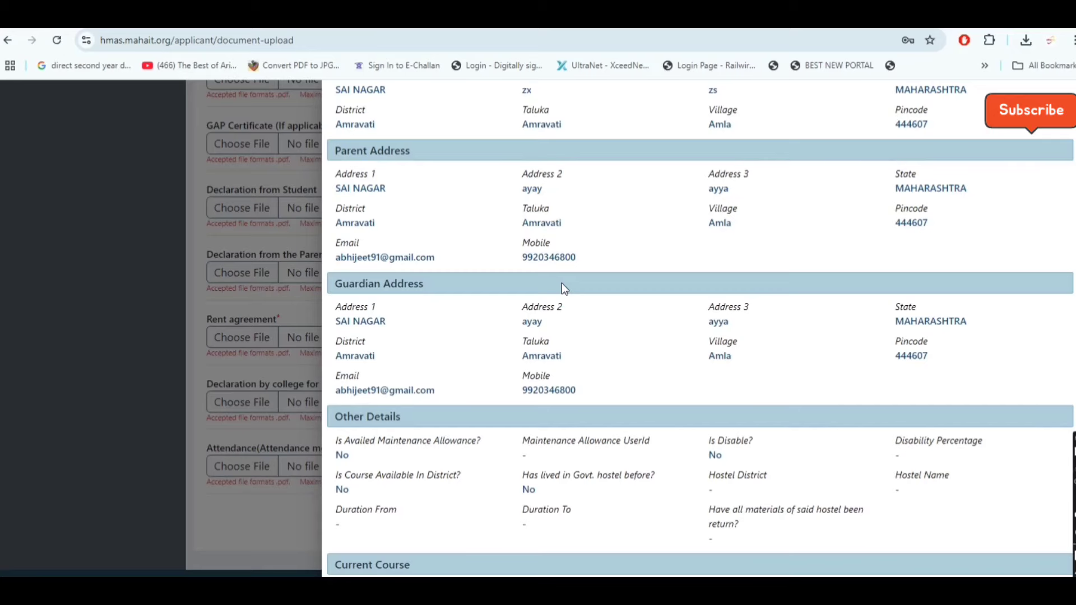
scroll(562, 284, "down", 2)
scroll(561, 283, "down", 3)
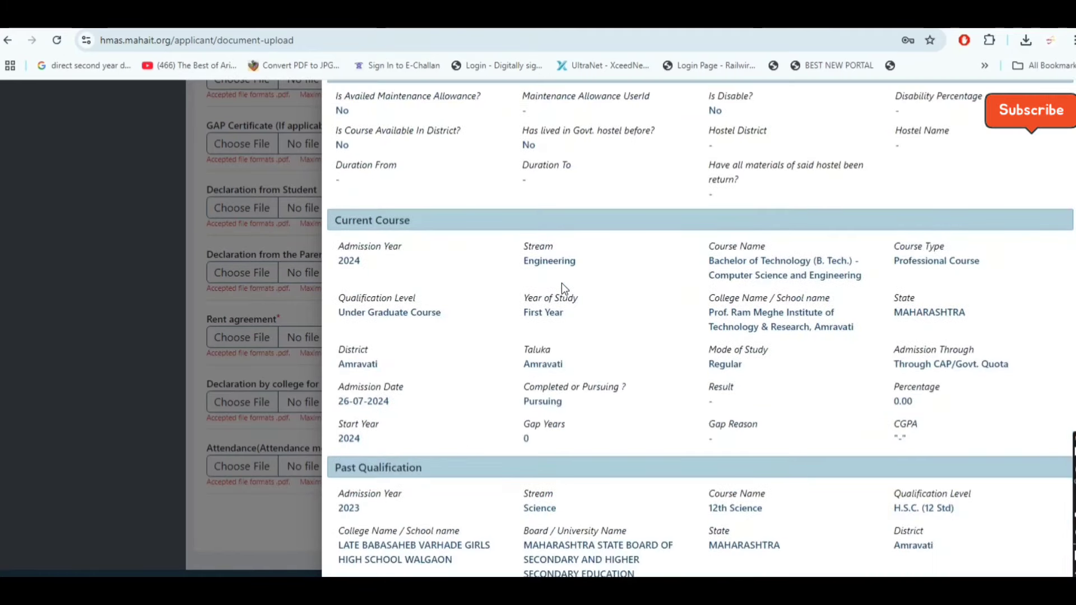
scroll(562, 284, "down", 2)
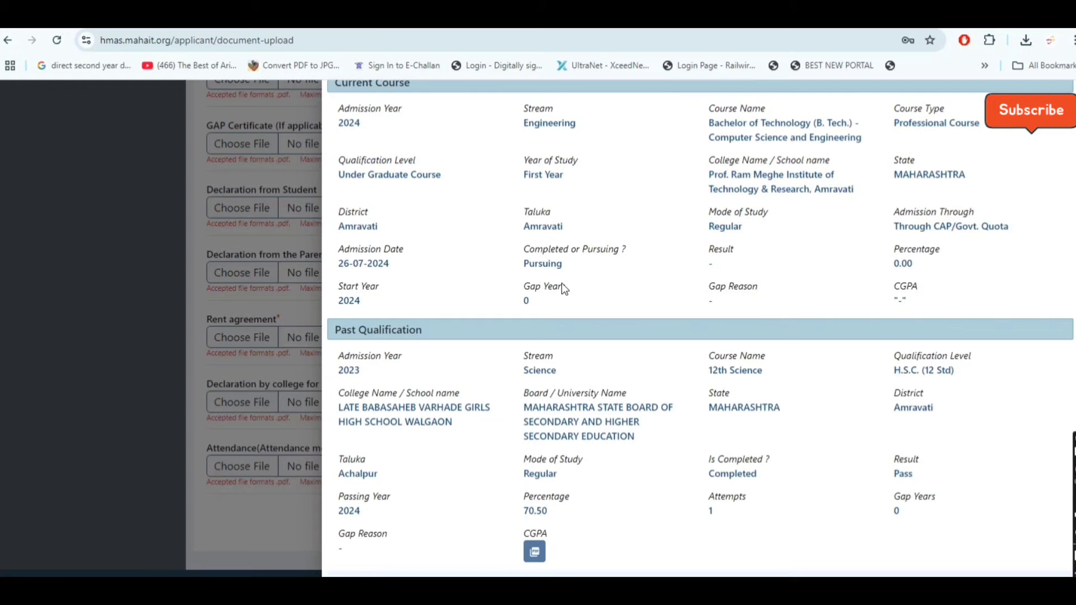
Accept the truthfulness declaration at the end of the preview and submit the application
scroll(562, 283, "down", 1)
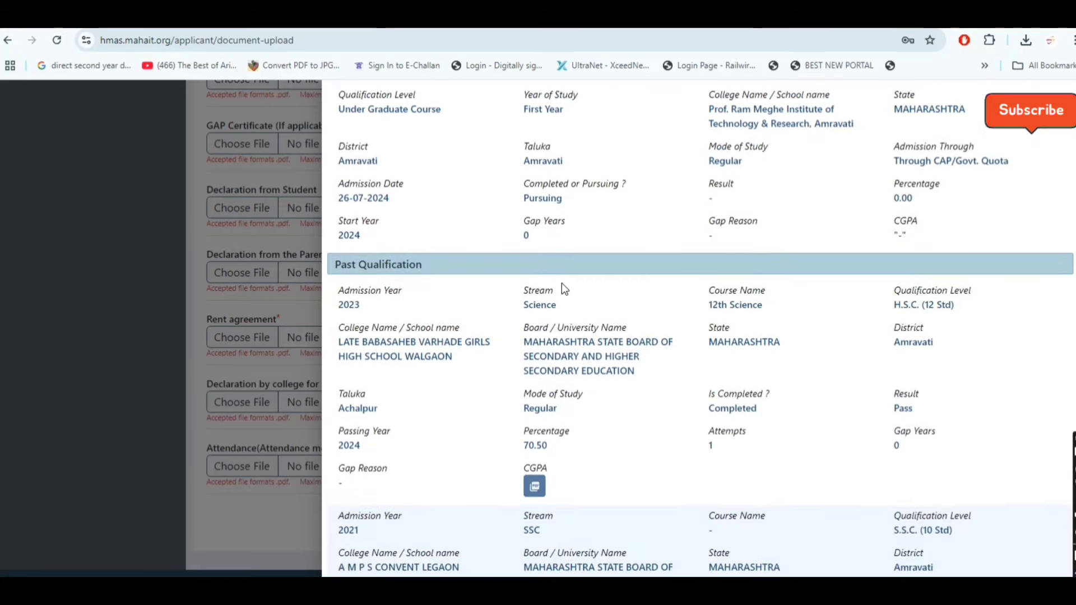
scroll(561, 283, "down", 1)
scroll(561, 284, "down", 2)
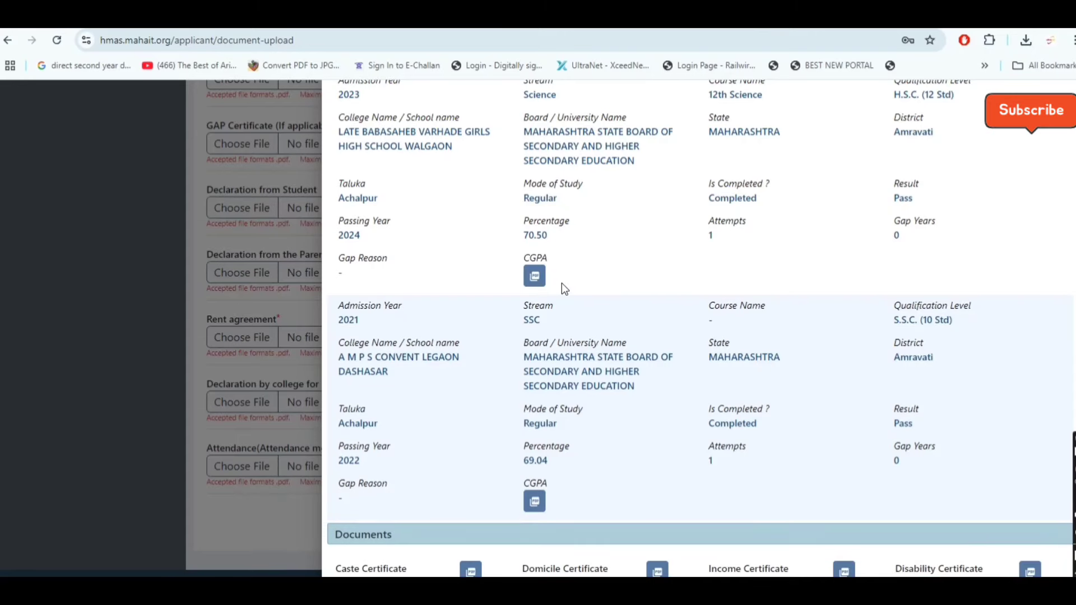
scroll(562, 283, "down", 3)
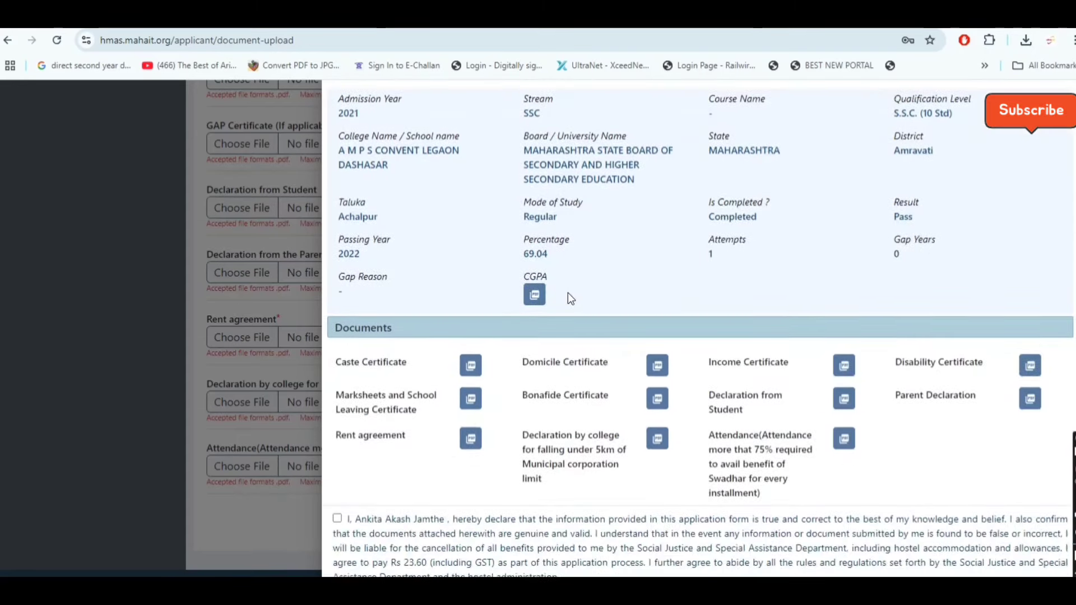
scroll(567, 293, "down", 1)
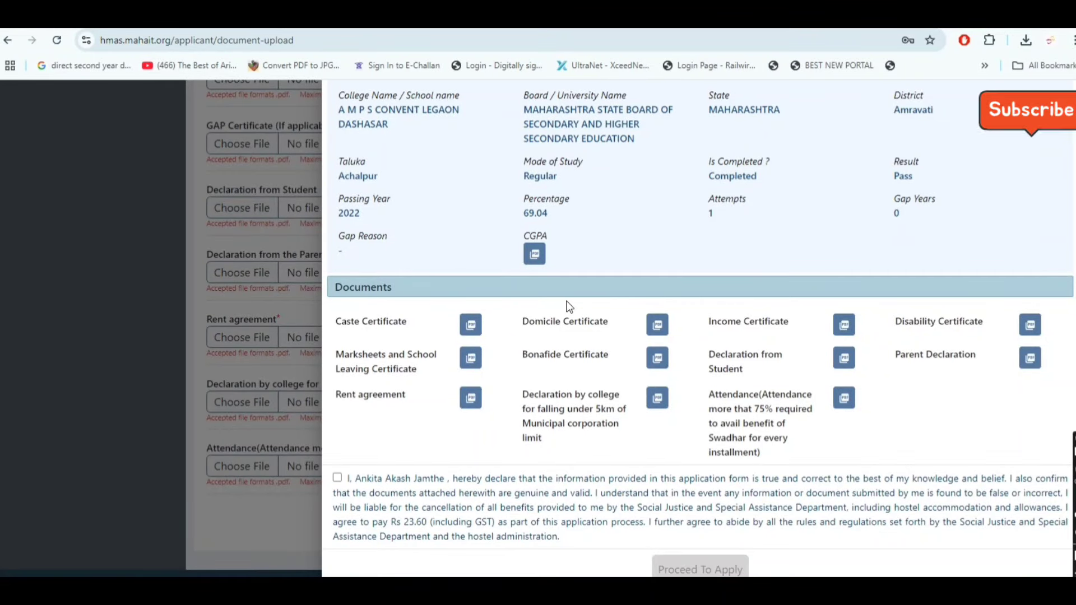
left_click(391, 485)
left_click(700, 570)
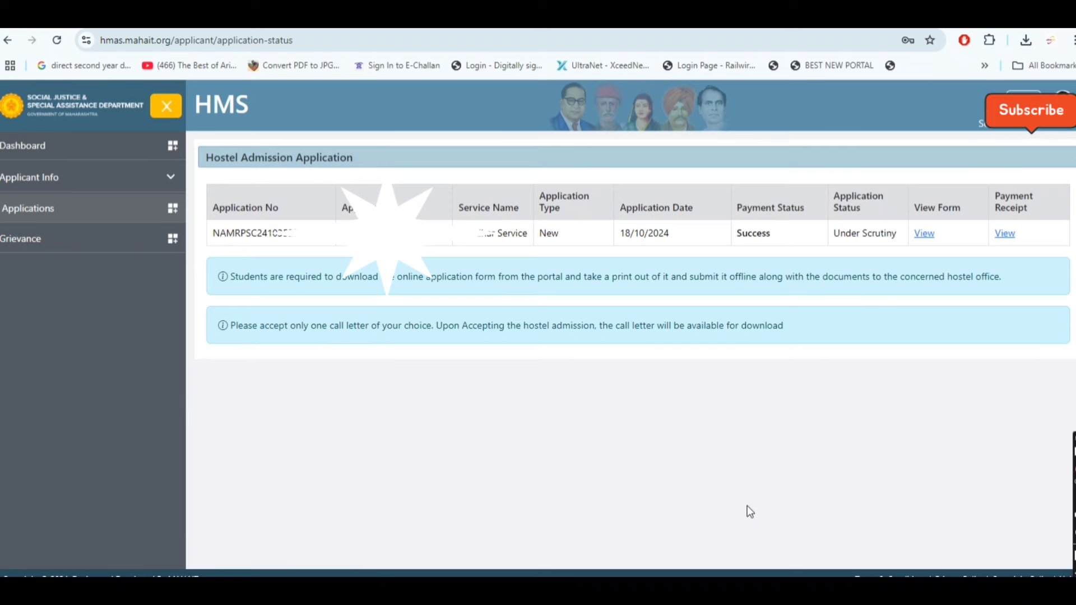
left_click(1004, 229)
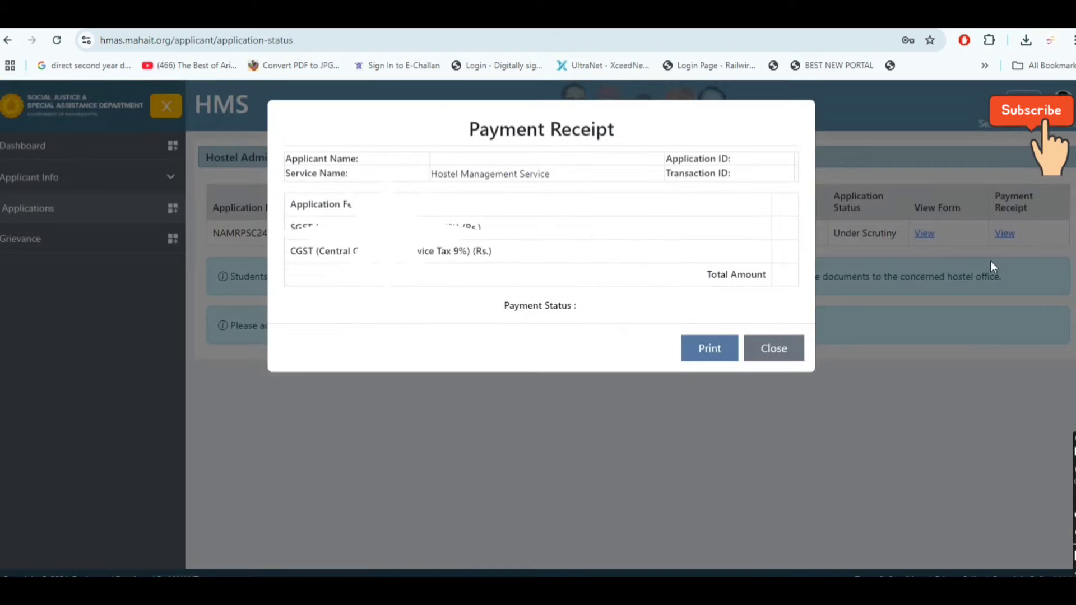
left_click(799, 353)
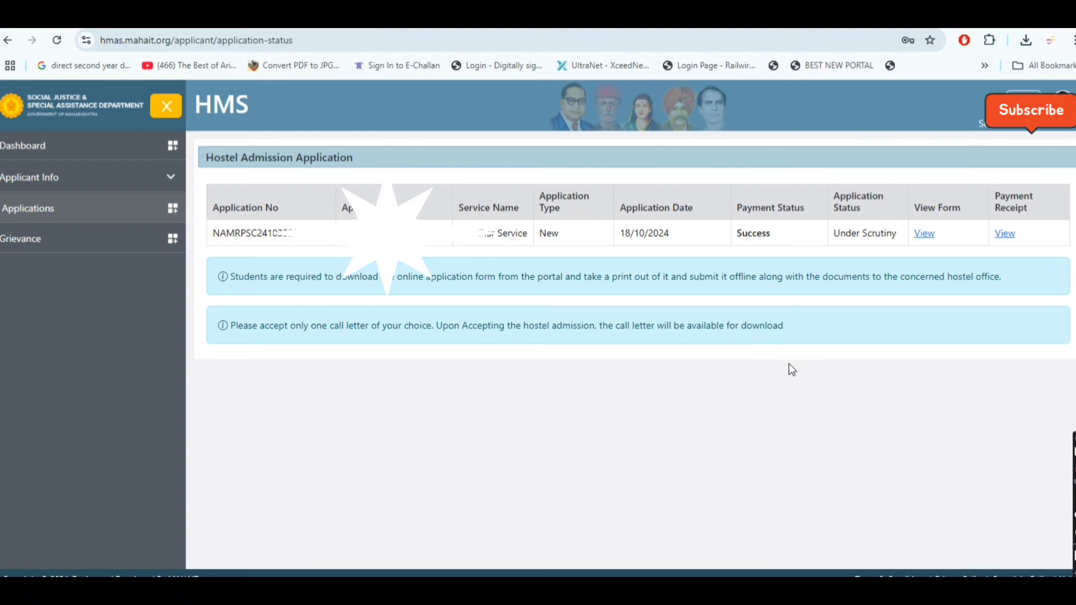
left_click(924, 233)
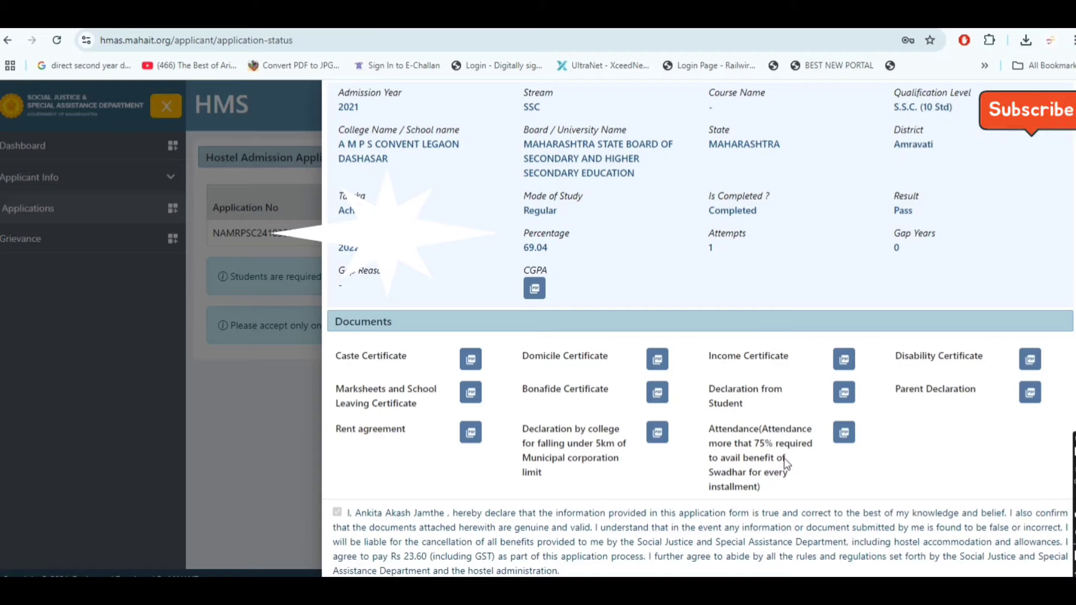
scroll(784, 458, "up", 6)
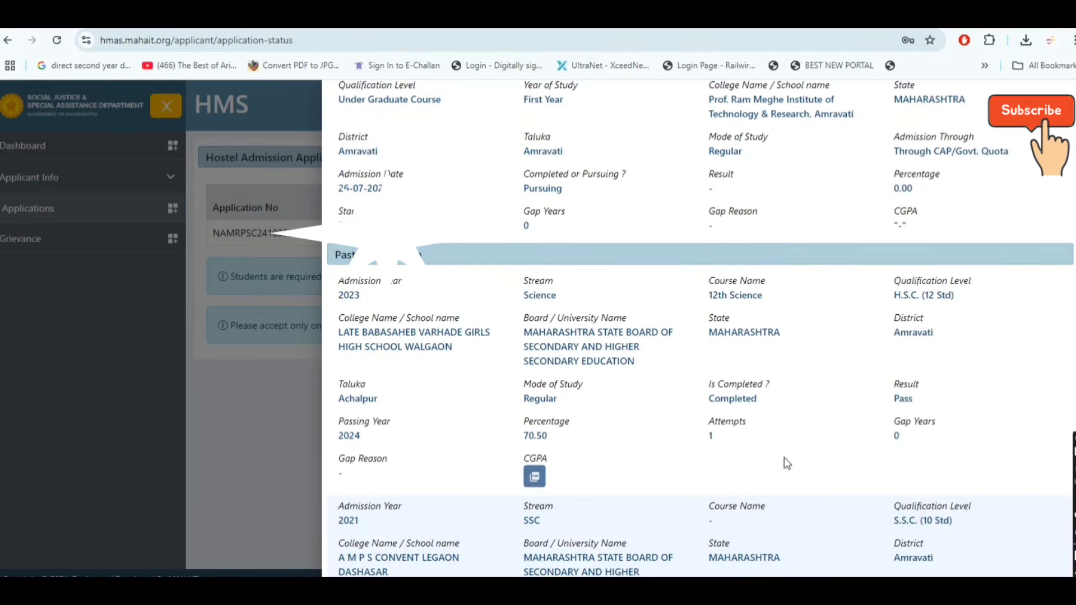
scroll(784, 458, "up", 5)
left_click(244, 356)
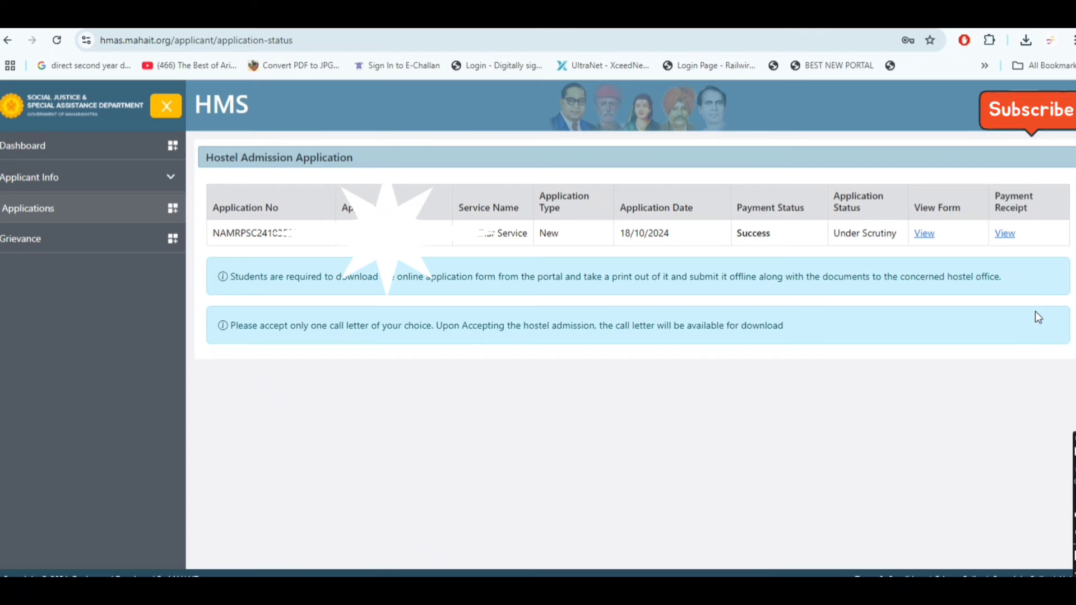
Log out of the applicant account from the top-right profile menu
left_click(1006, 118)
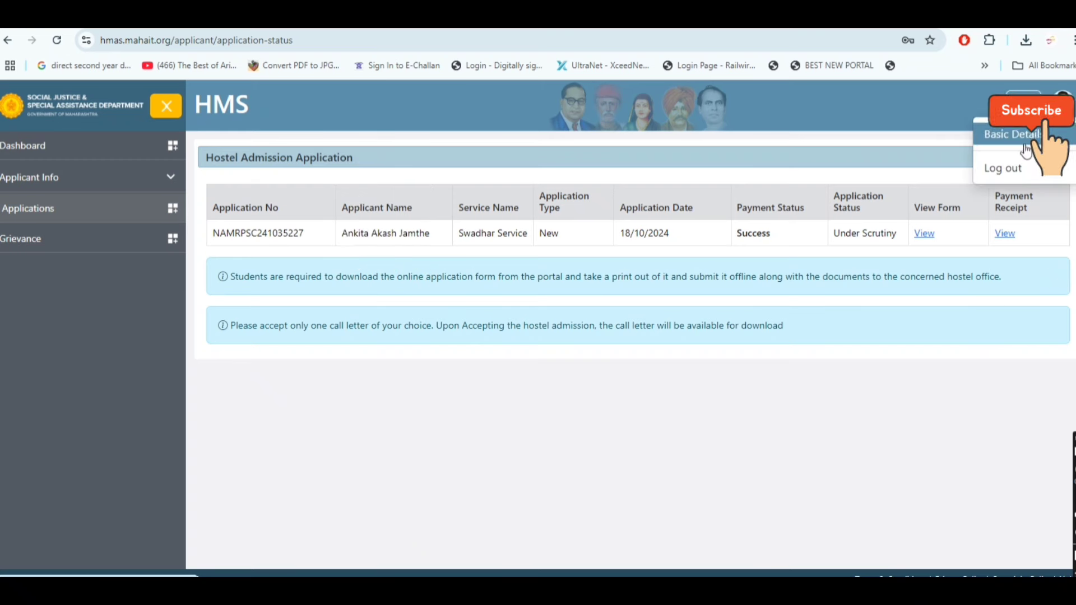
left_click(1003, 169)
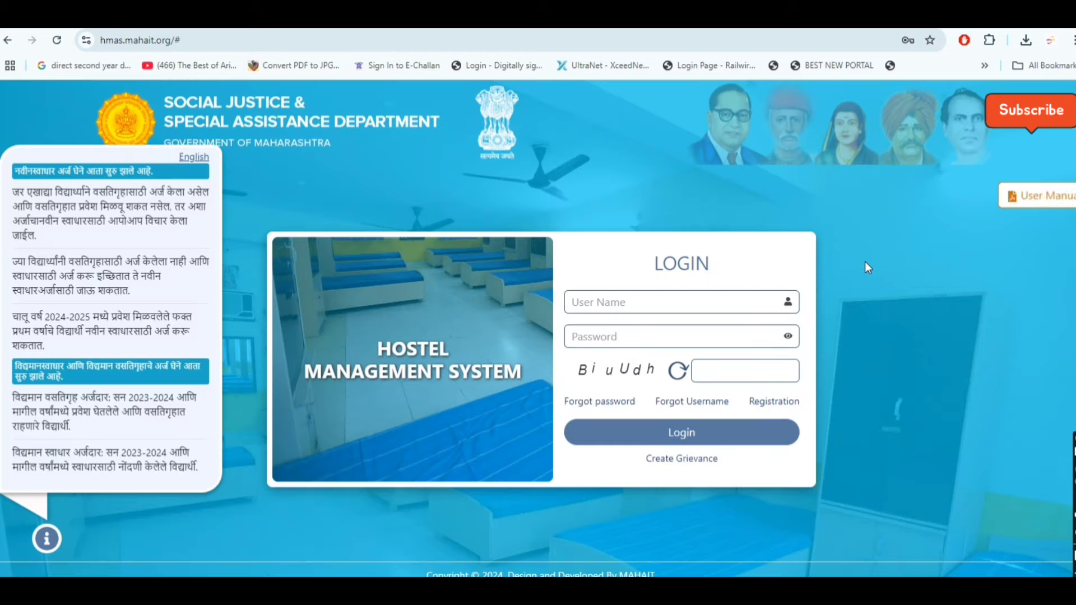